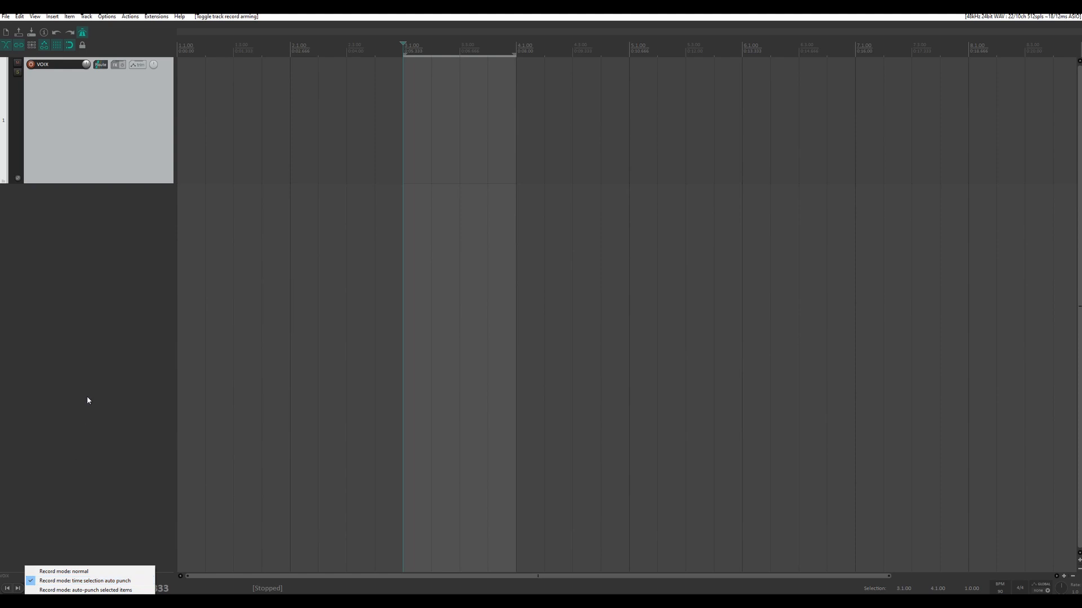
Examine the available modes for new recordings that overlap existing media items.
left_click(86, 396)
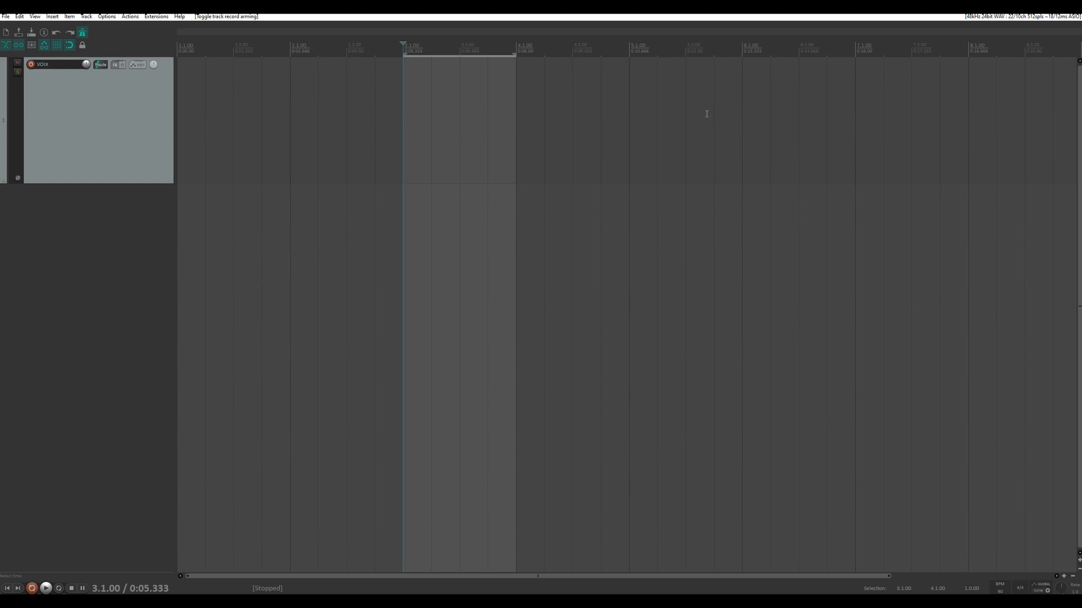
left_click(106, 17)
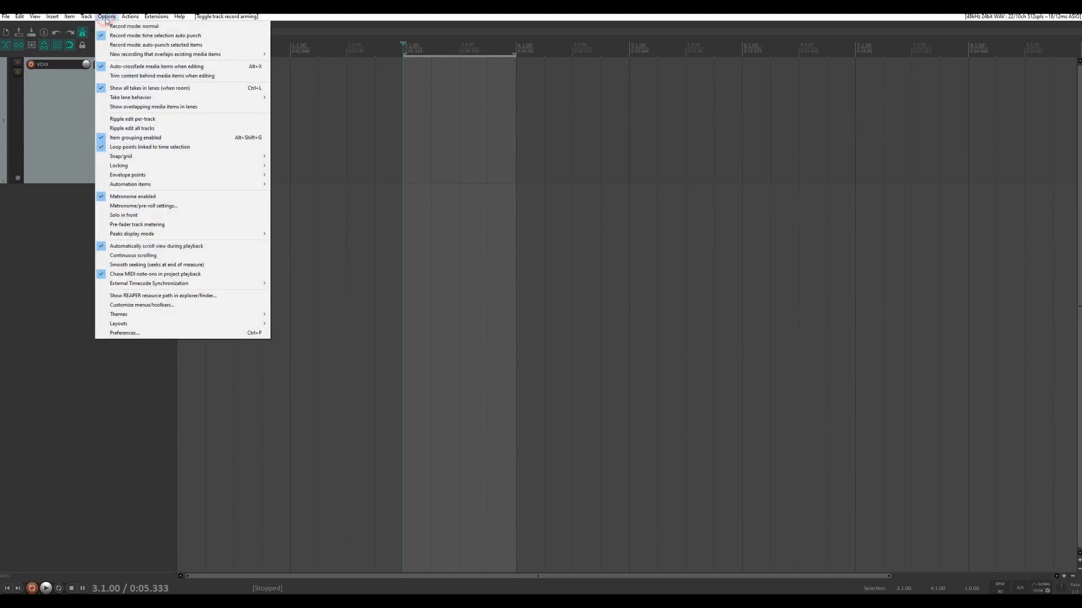
mouse_move(120, 54)
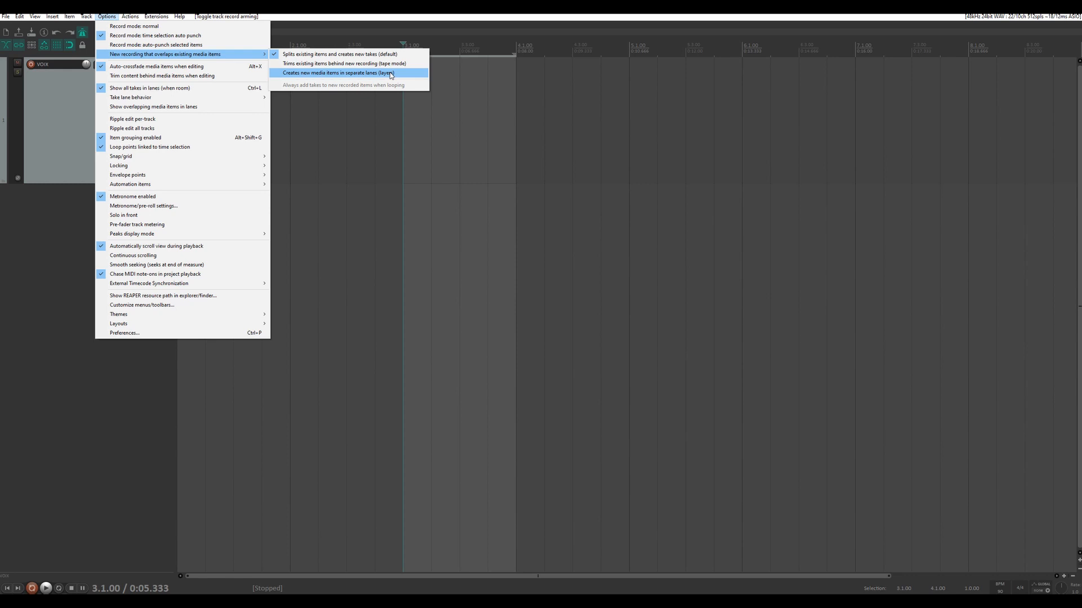
left_click(126, 19)
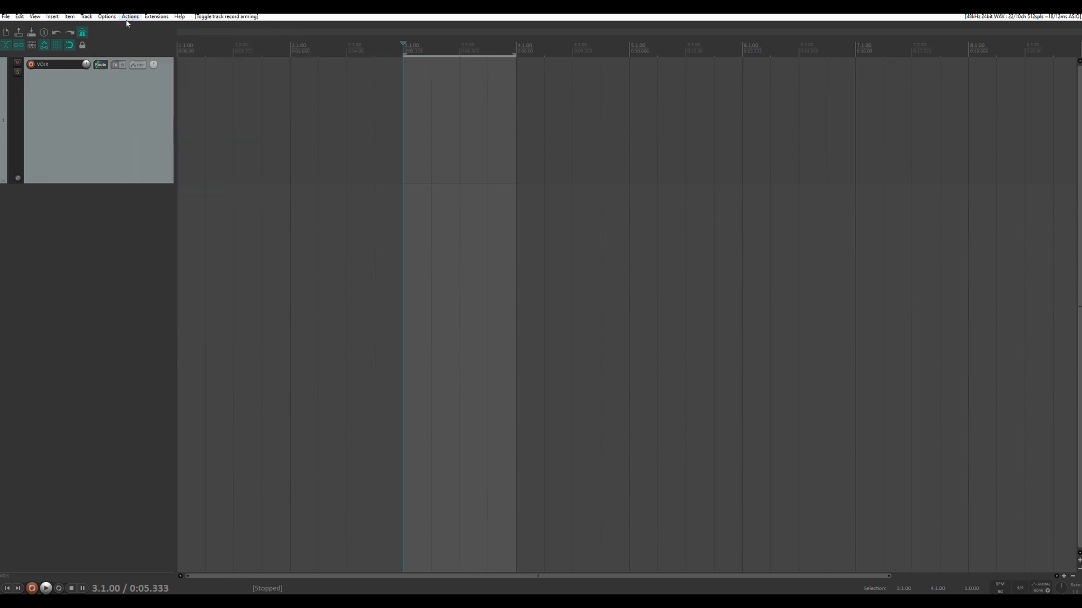
Search the action list for "new recordin" and examine the actions that control how new recordings treat existing items.
left_click(126, 17)
left_click(147, 36)
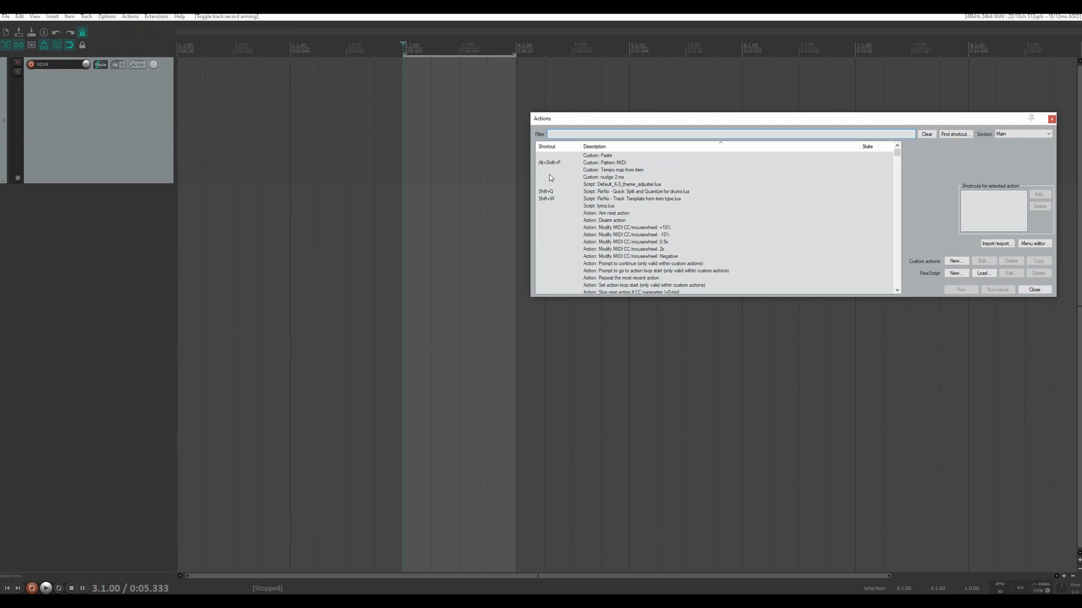
type("new re")
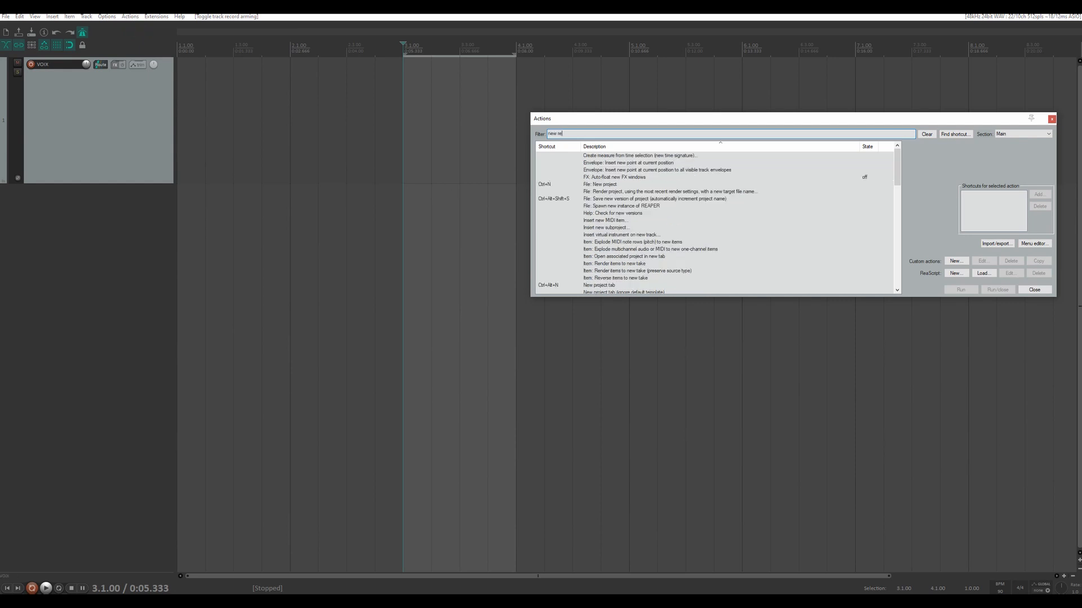
type("cordin")
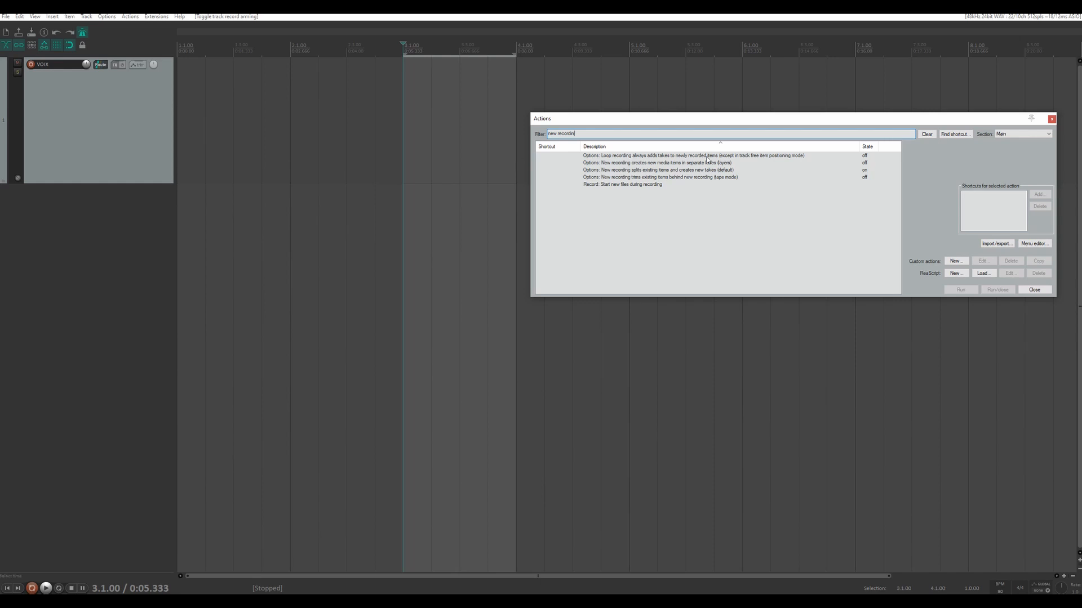
left_click(699, 170)
left_click(687, 178)
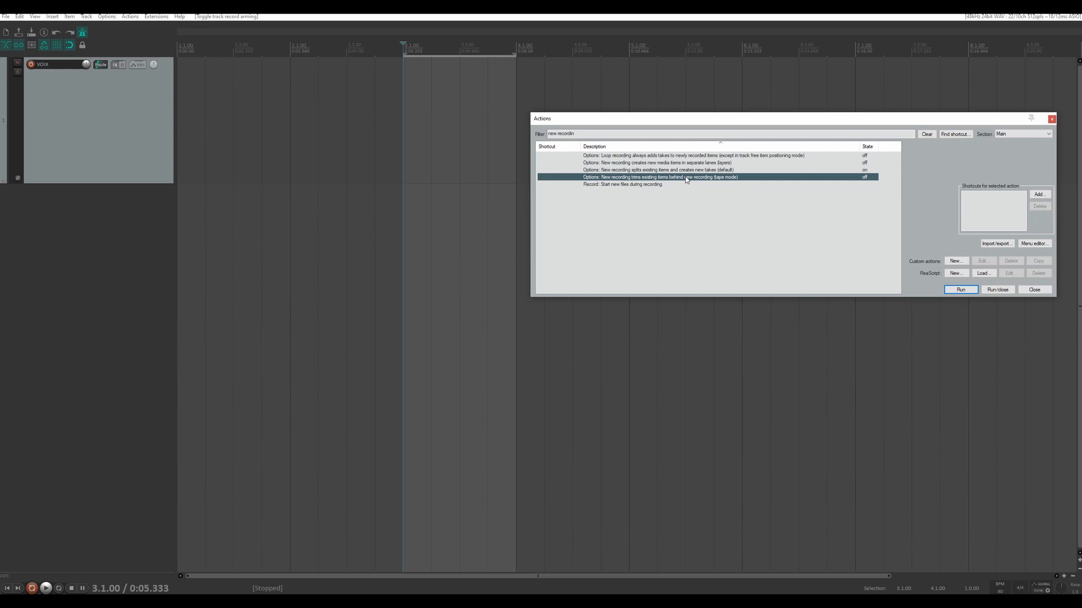
left_click(117, 18)
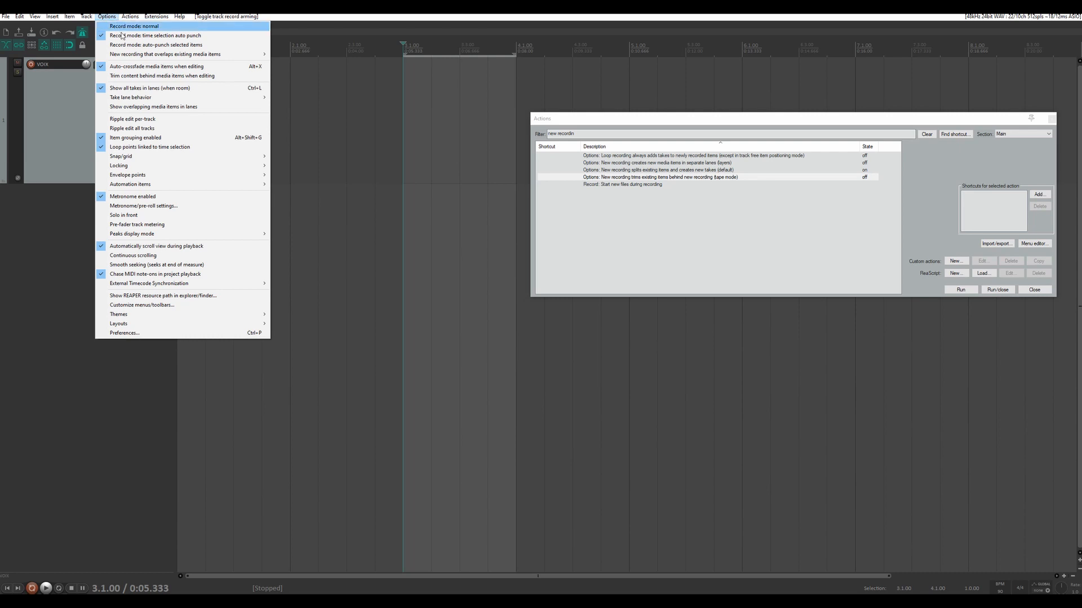
left_click(1052, 118)
left_click(1051, 118)
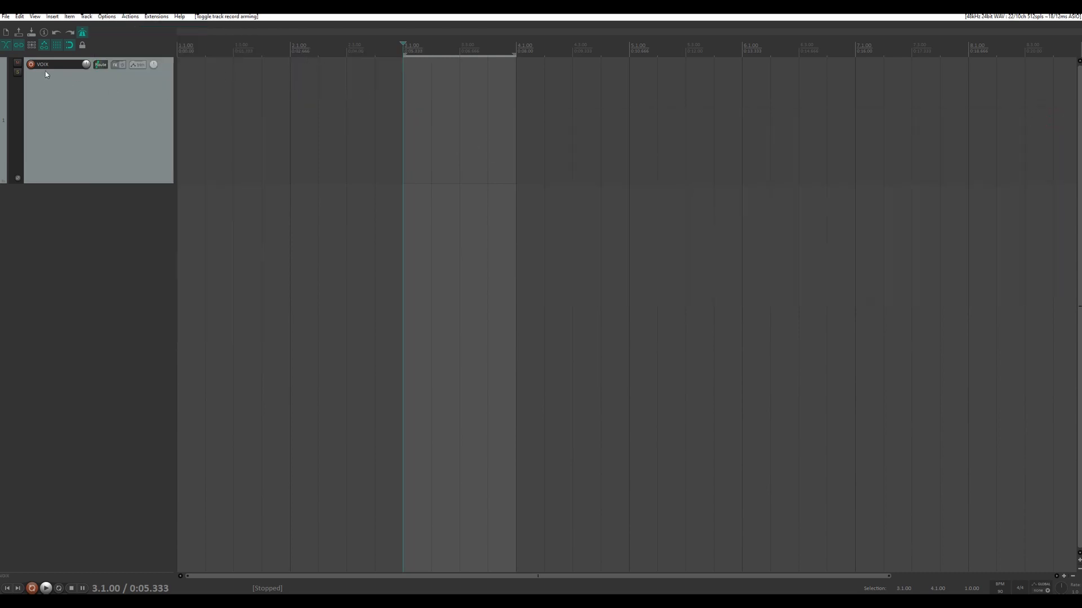
Arm the VOIX track for recording and review the metronome and pre-roll settings.
left_click(31, 64)
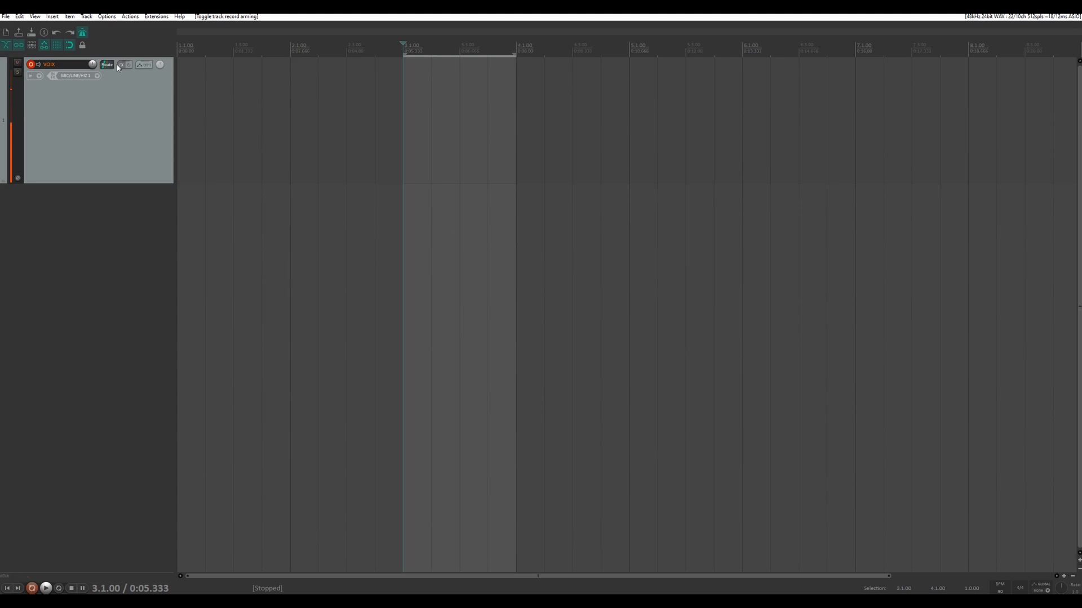
right_click(80, 34)
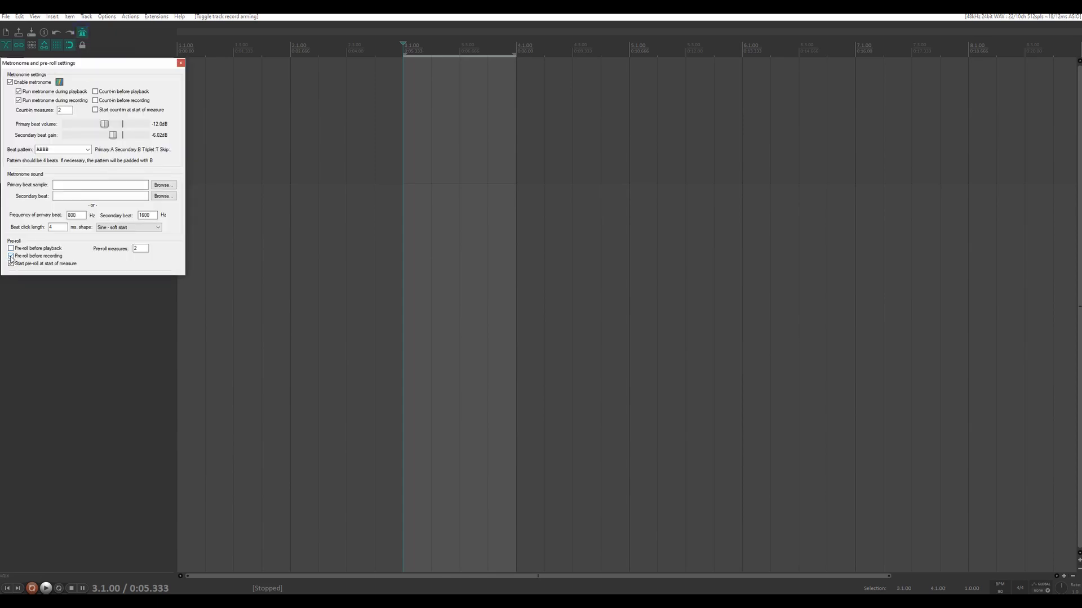
left_click(181, 63)
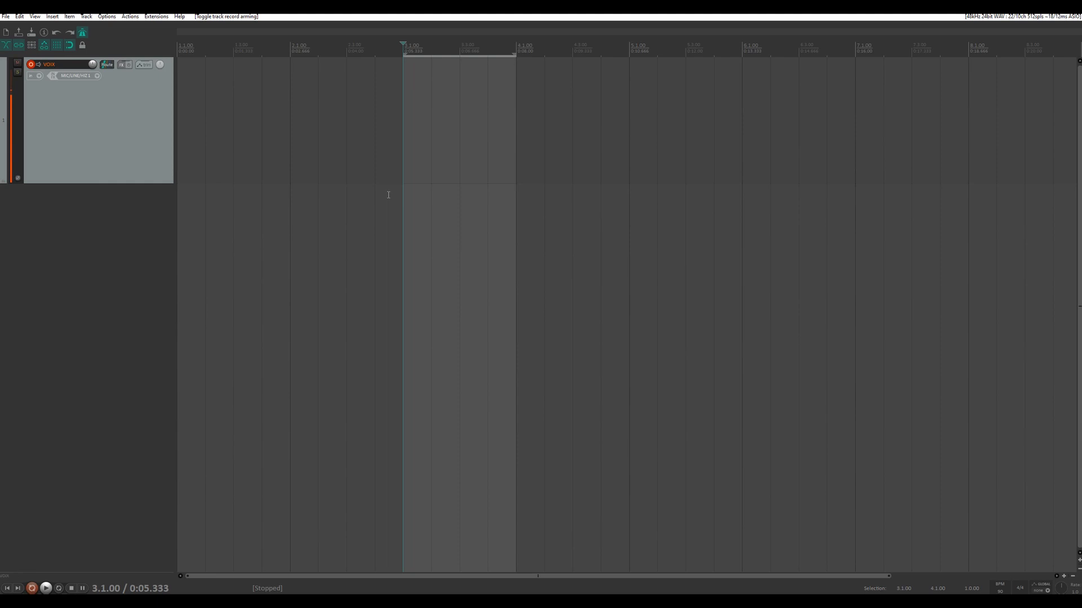
Record a first take on the VOIX track within the time selection and save the recorded file.
key("ctrl+r")
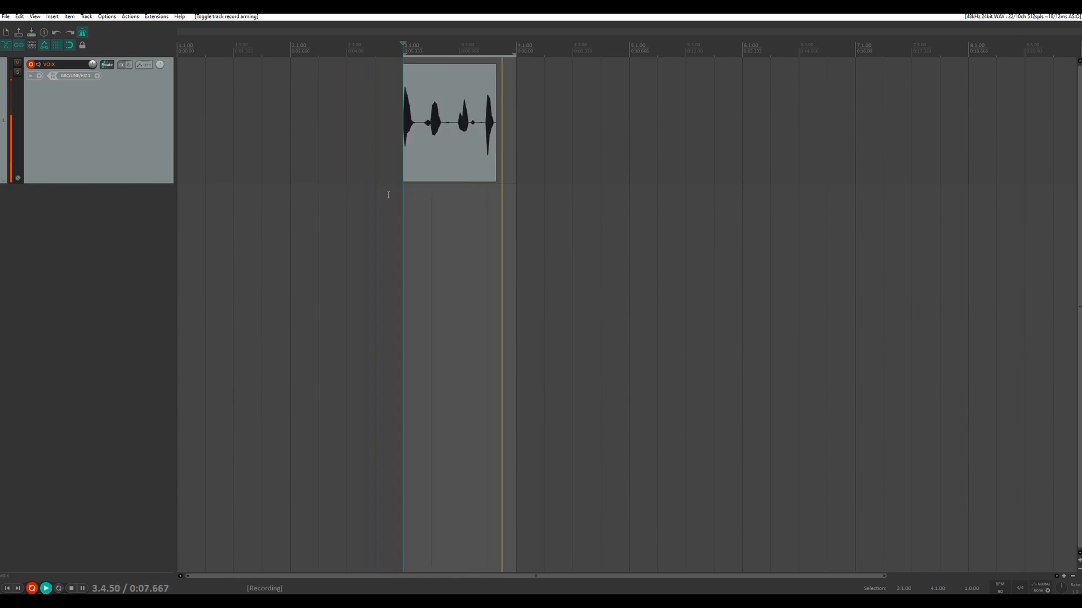
key("space")
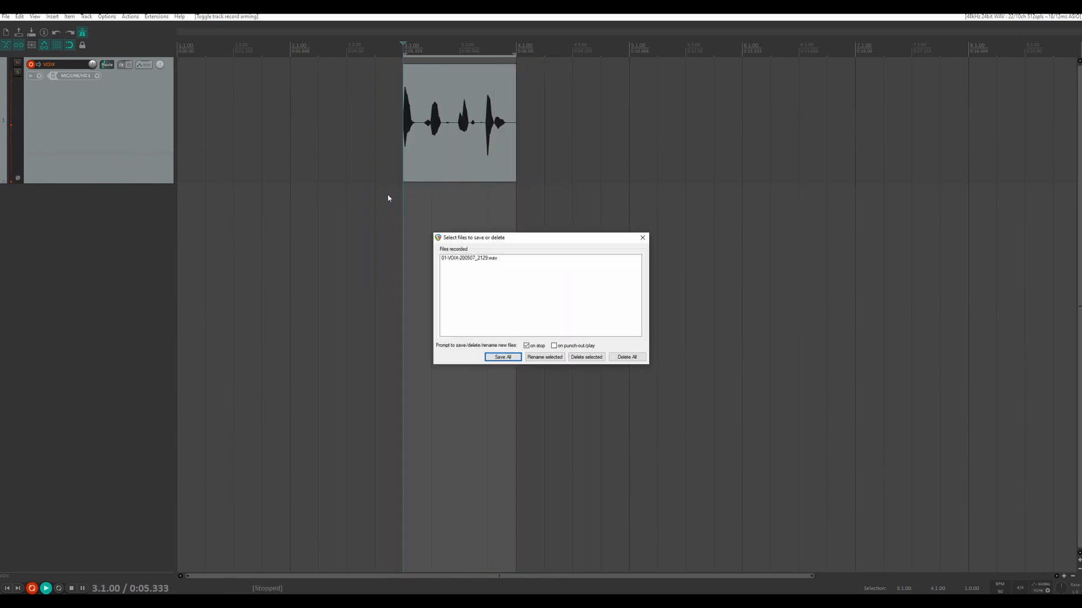
left_click(502, 360)
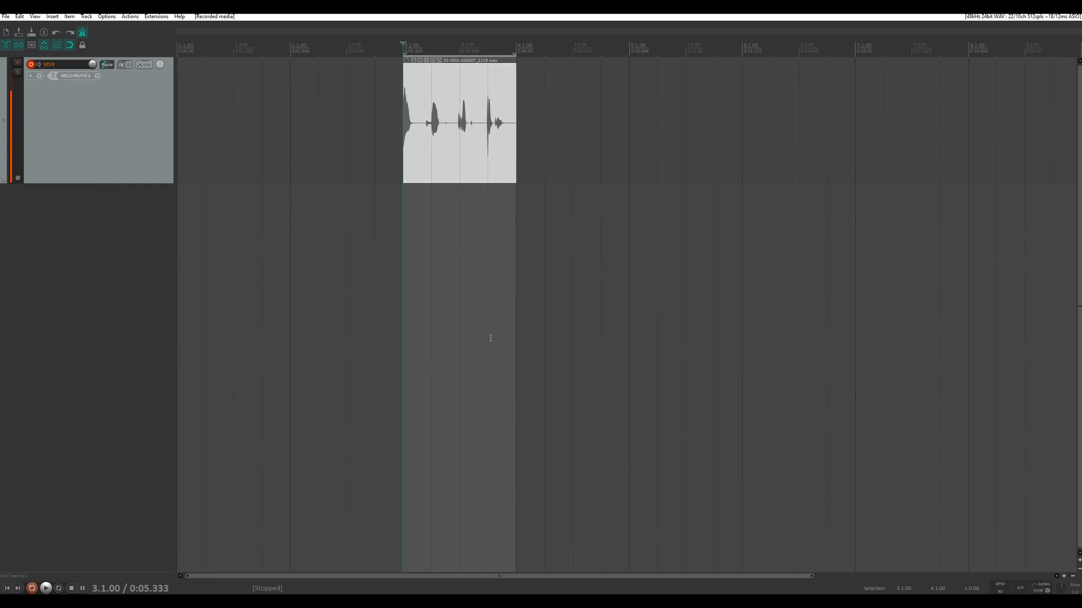
Set new overlapping recordings to trim existing items behind the new recording (tape mode).
left_click(107, 15)
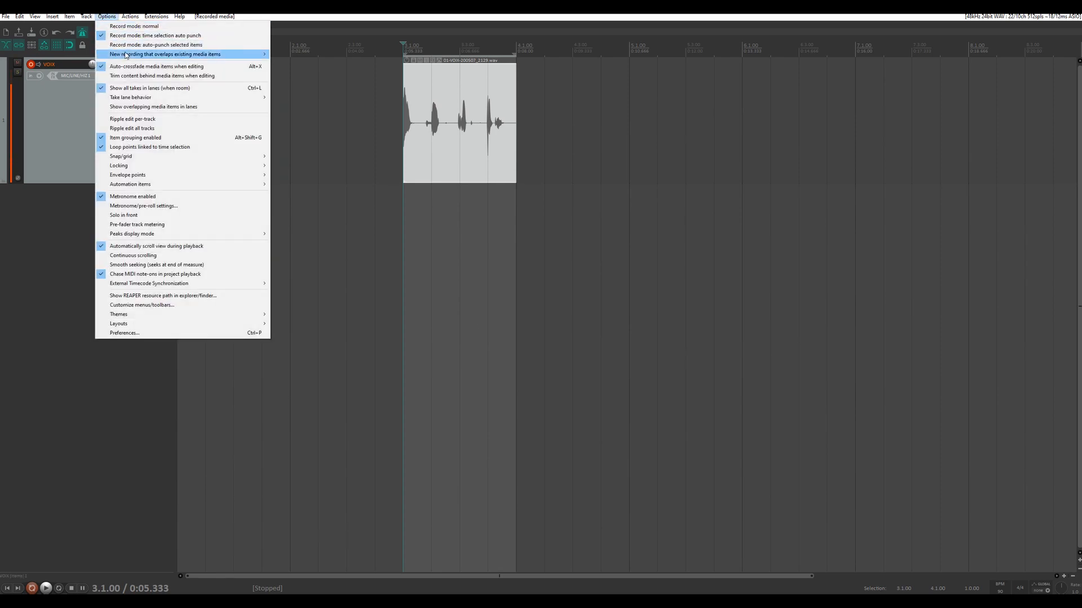
mouse_move(254, 56)
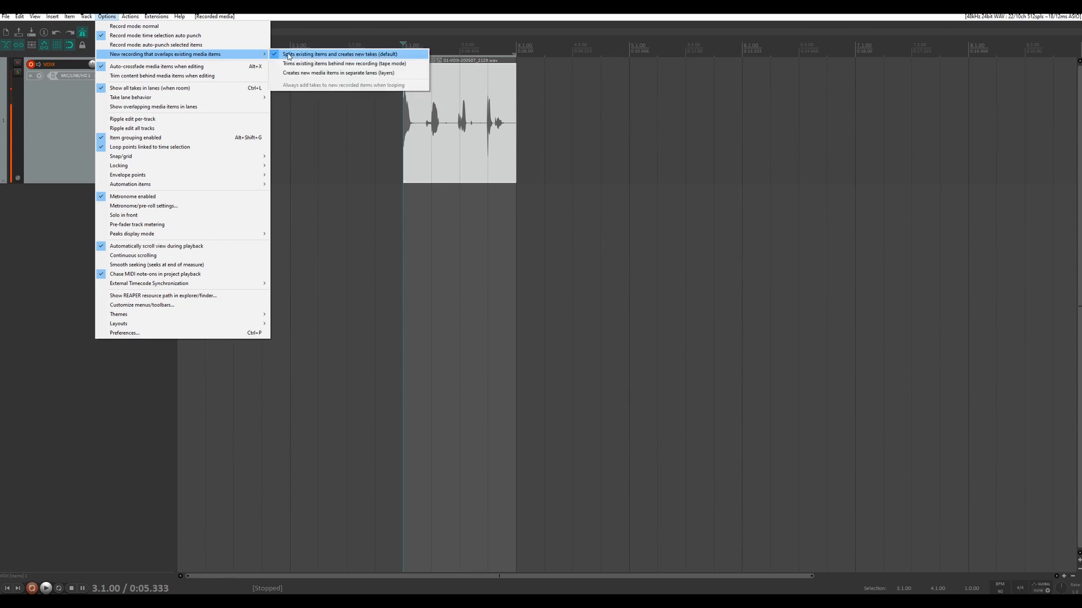
left_click(378, 64)
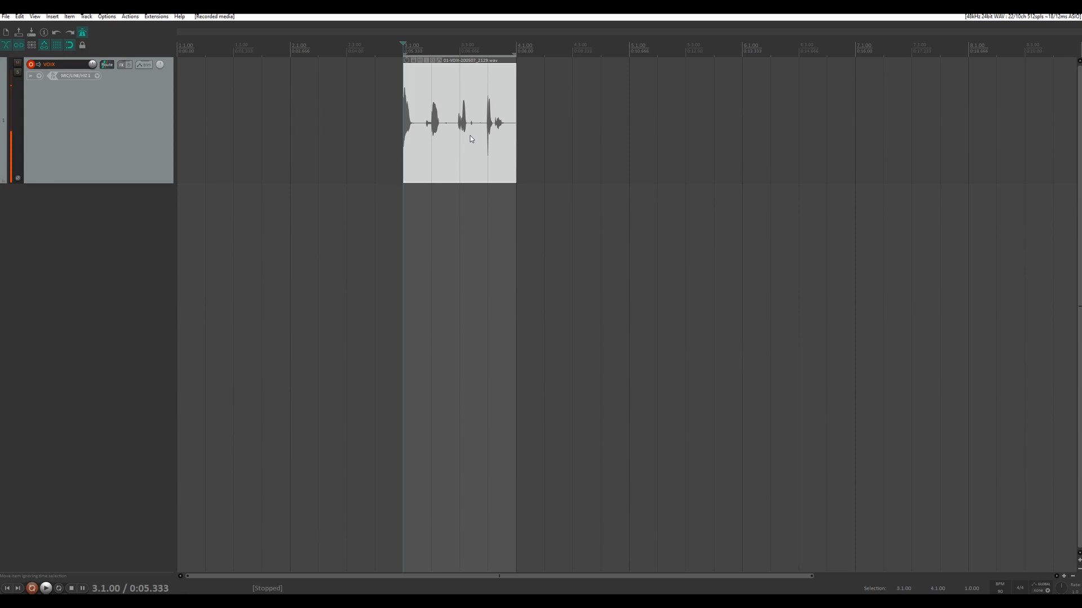
Record a replacement take over the whole VOIX item, play it back, and undo that recording.
key("ctrl+r")
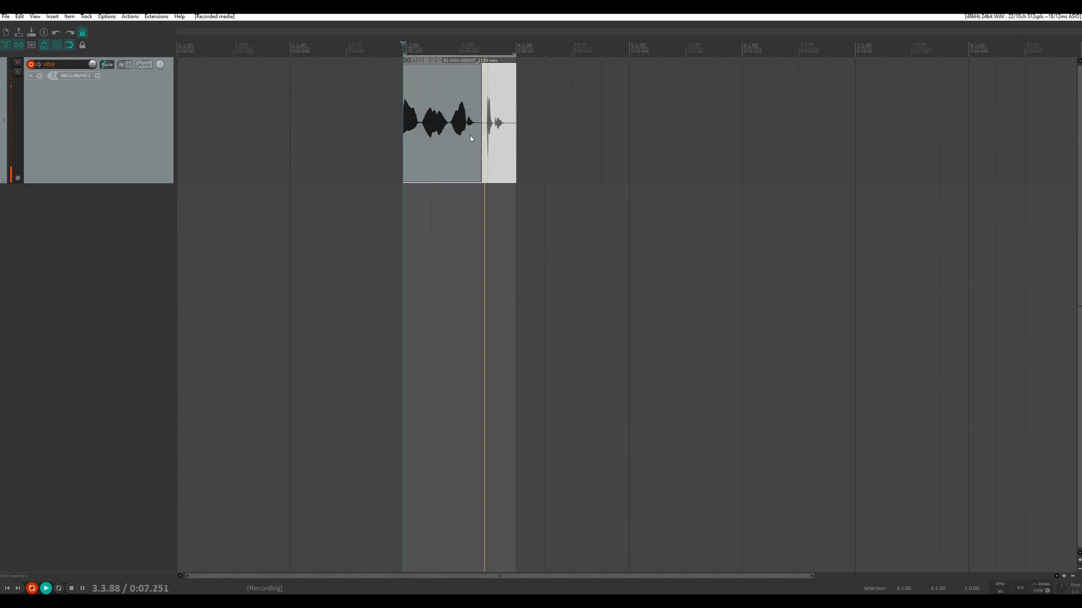
key("space")
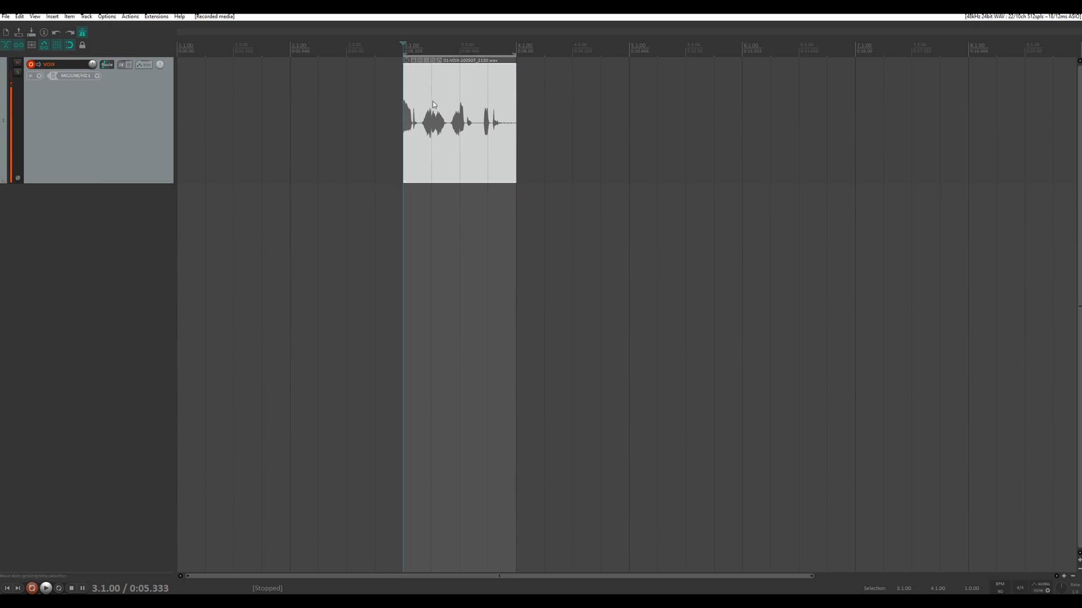
mouse_move(405, 107)
left_mouse_down()
mouse_move(460, 105)
mouse_move(404, 106)
left_mouse_up()
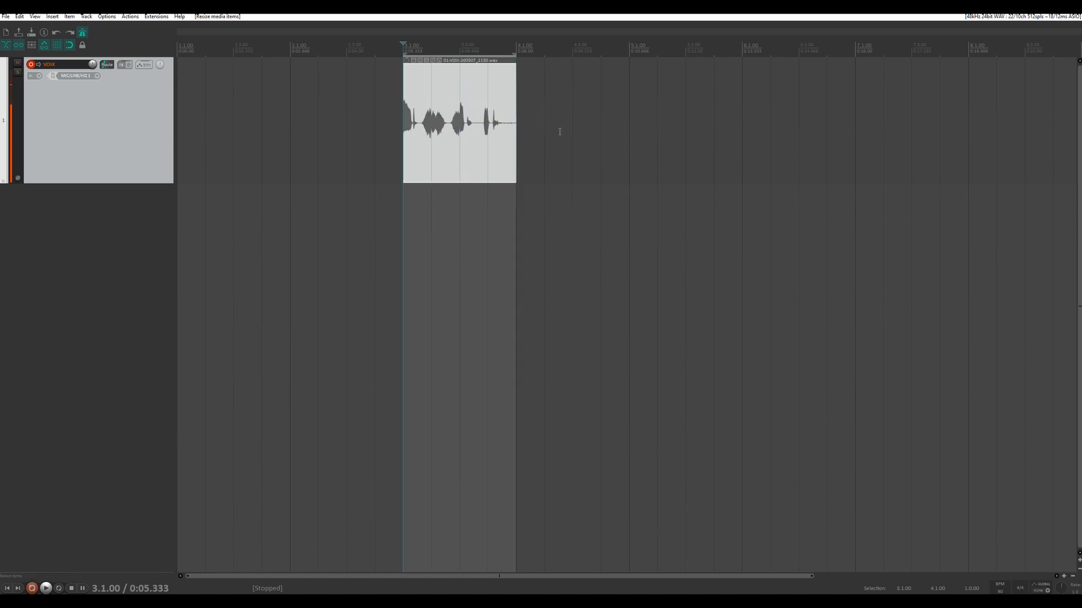
key("space")
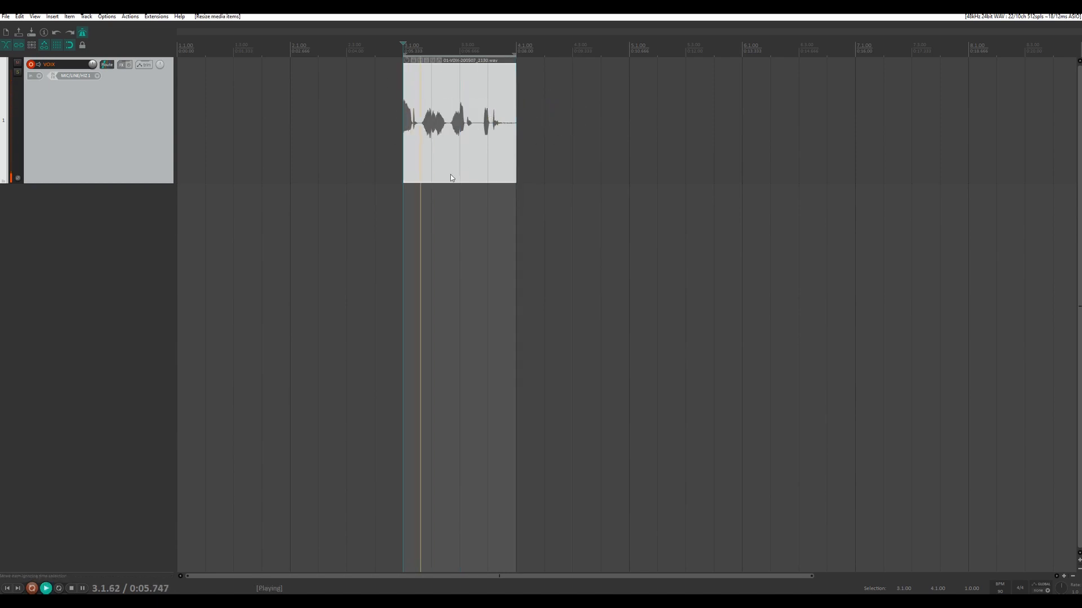
key("space")
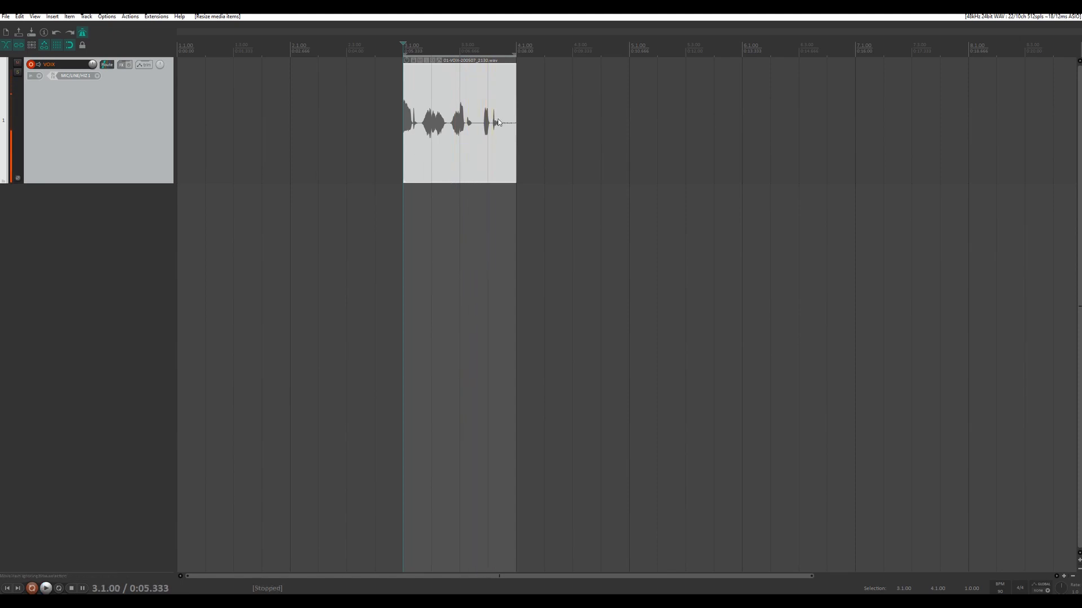
key("ctrl")
key("ctrl+z")
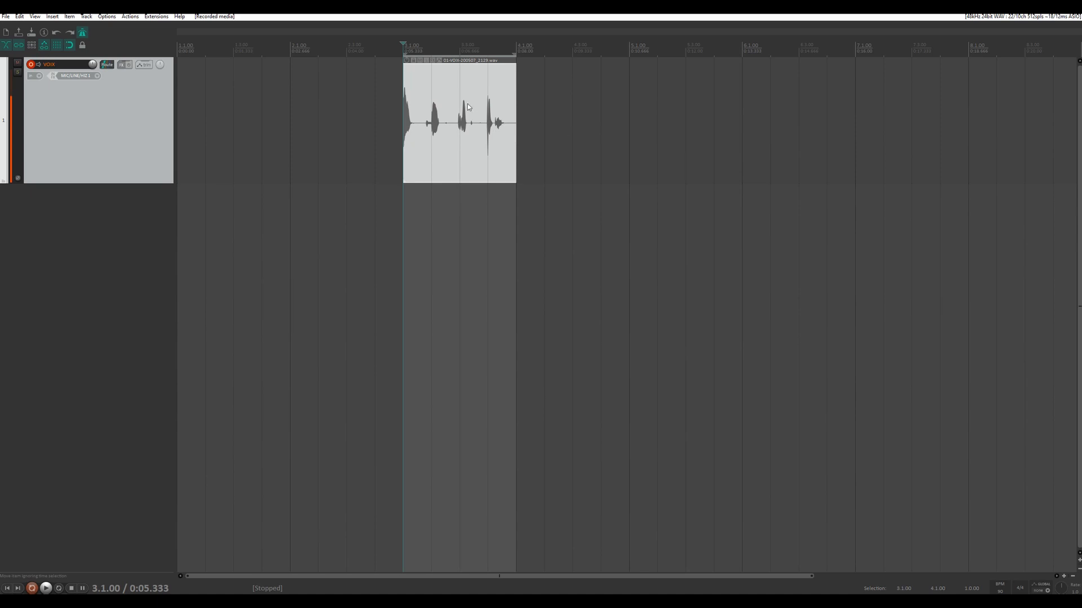
Shorten the time selection to 3.3.00–4.1.00 and record a new take over the second half of the VOIX item.
left_click_drag(404, 51, 451, 52)
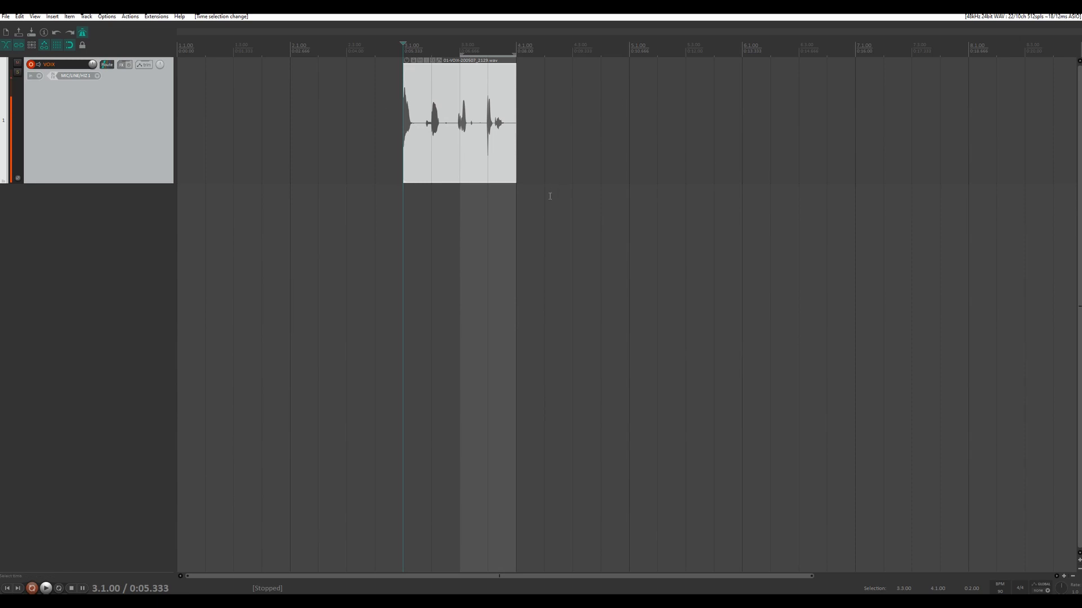
key("ctrl+r")
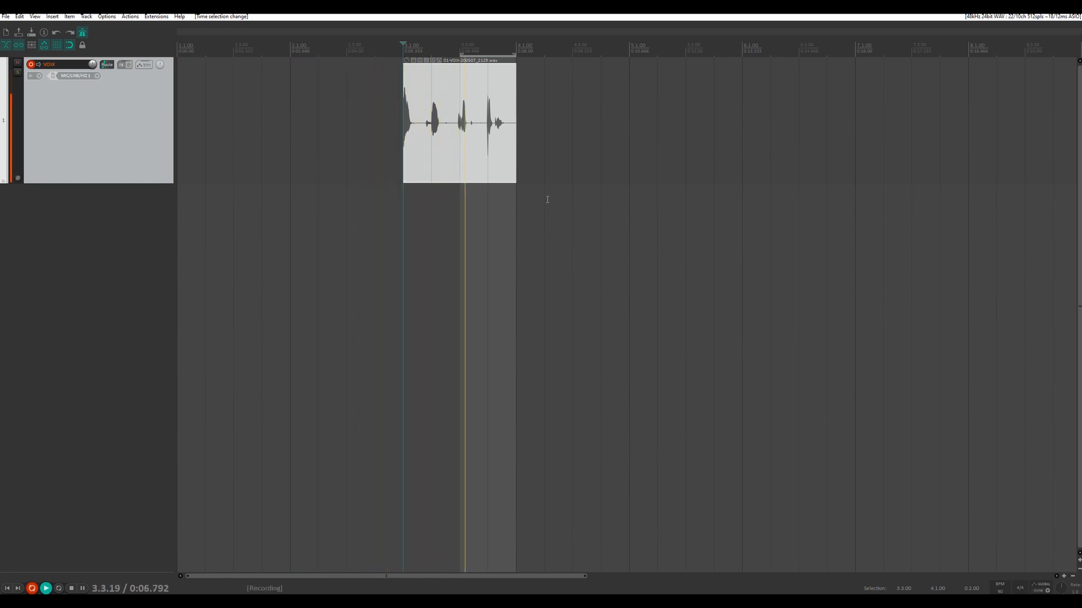
key("space")
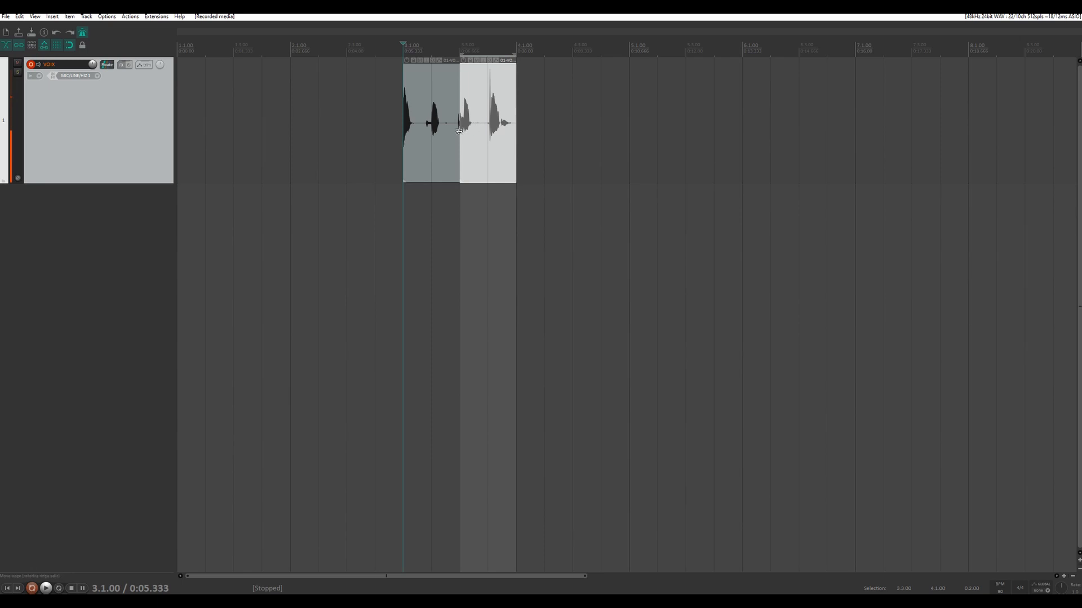
Move the new take aside to 4.1.00, extend the first item to reveal its trimmed audio, and put both back.
left_click_drag(459, 131, 558, 135)
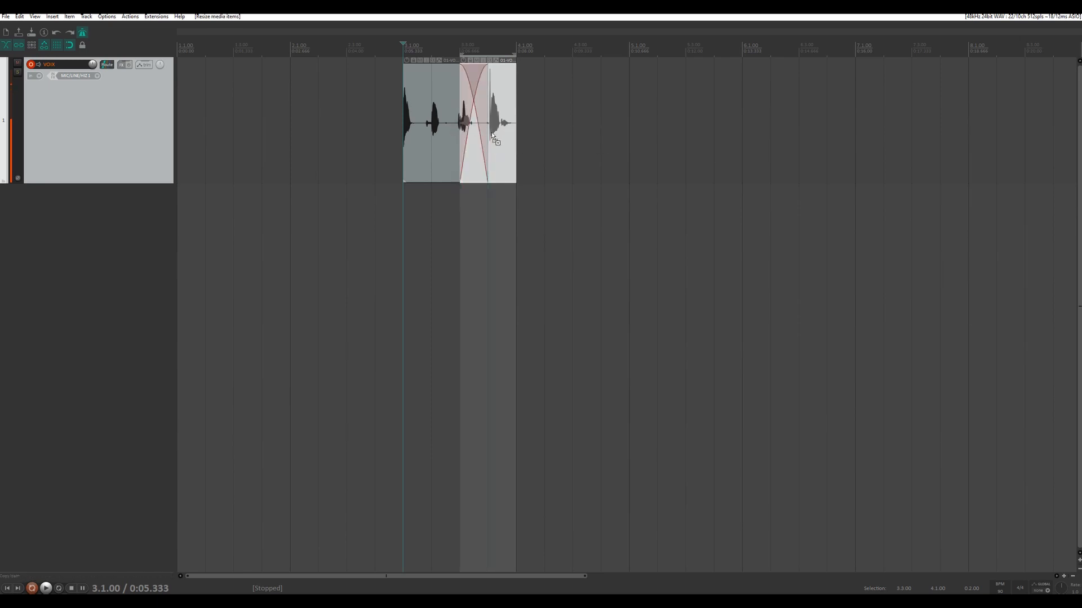
key("ctrl+z")
left_click(495, 133)
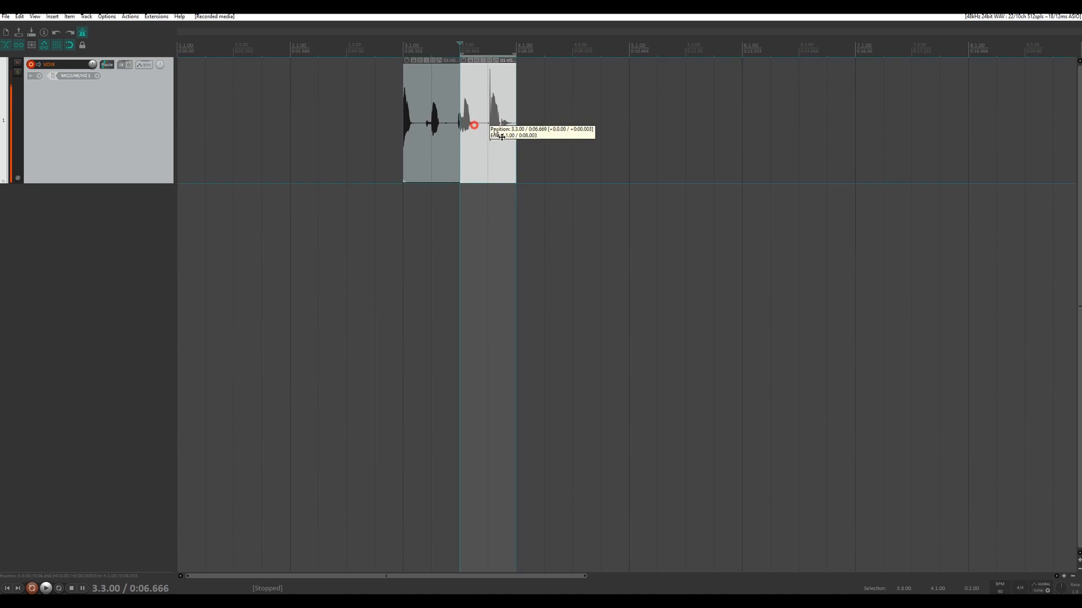
left_click_drag(459, 131, 509, 128)
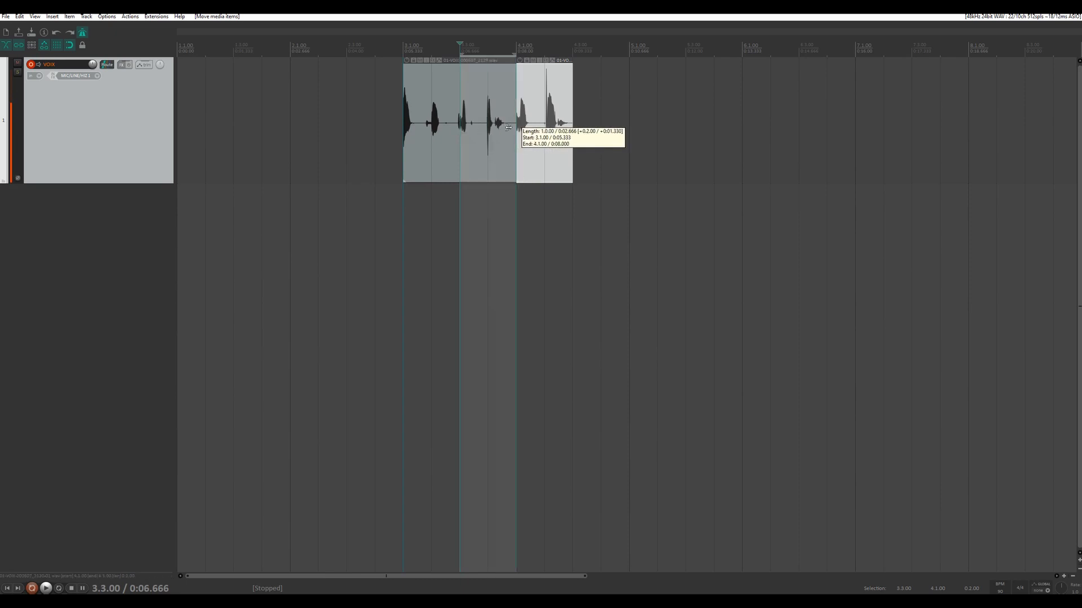
mouse_move(508, 128)
left_mouse_down()
mouse_move(460, 132)
mouse_move(508, 133)
left_mouse_up()
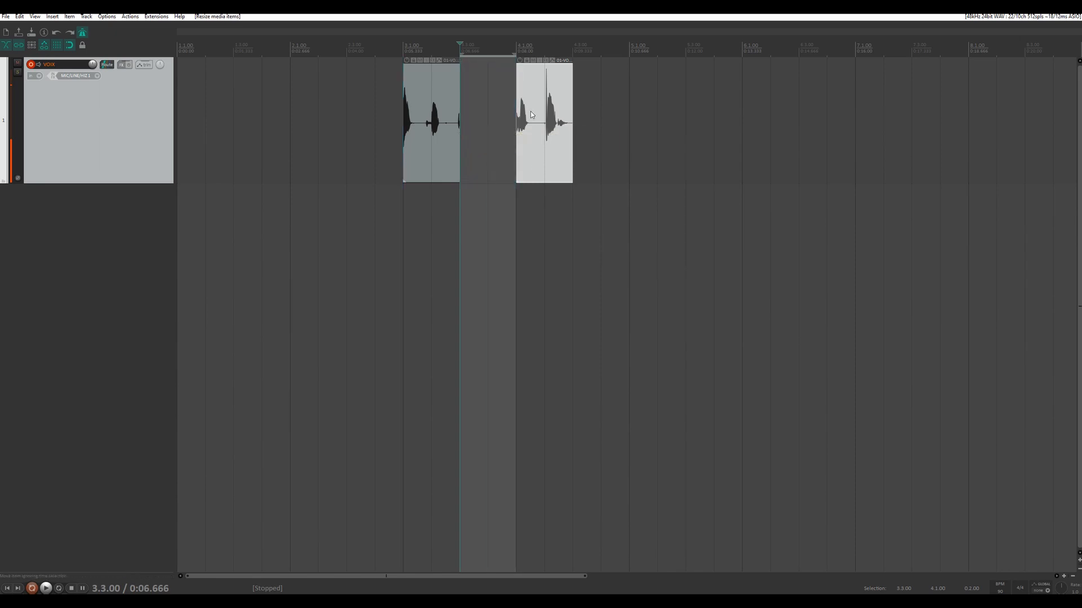
left_click_drag(523, 114, 462, 115)
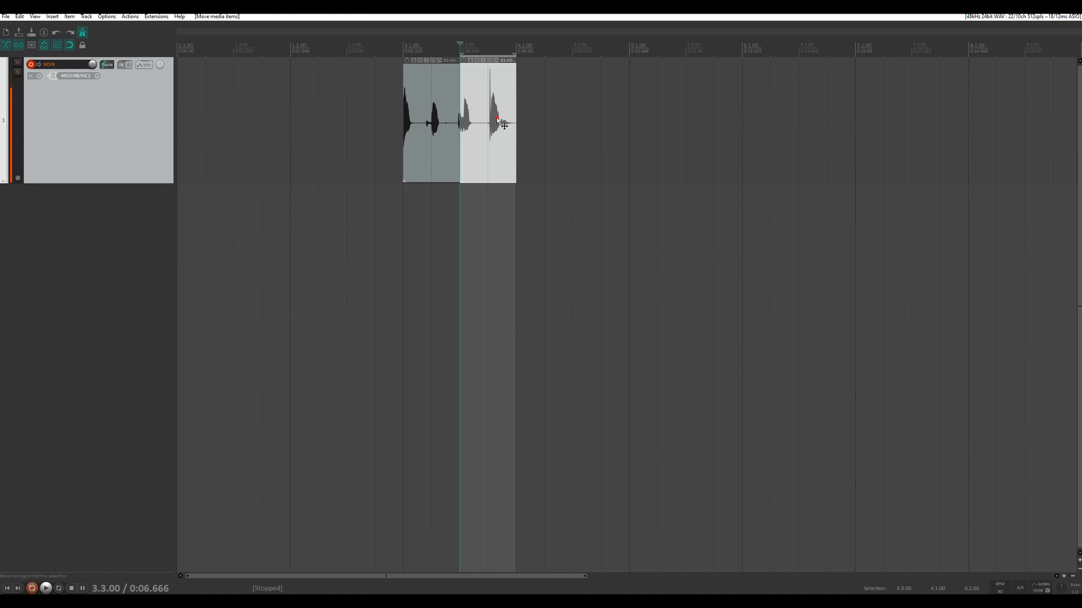
Delete the second-half take and extend both the original item to 4.1.00 and the time selection back to 3.1.00.
left_click(495, 118)
key("Delete")
left_click_drag(459, 113, 516, 113)
left_click_drag(516, 53, 404, 53)
left_click(432, 112)
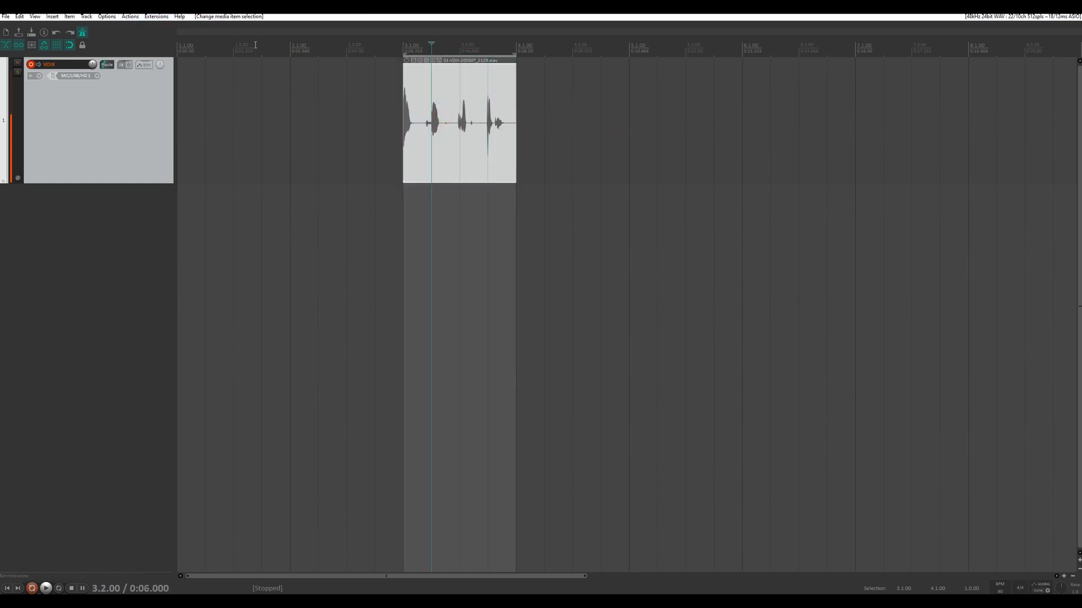
Set overlapping new recordings to split existing items and create new takes, and record a second take over the VOIX item from 3.1.00.
left_click(106, 17)
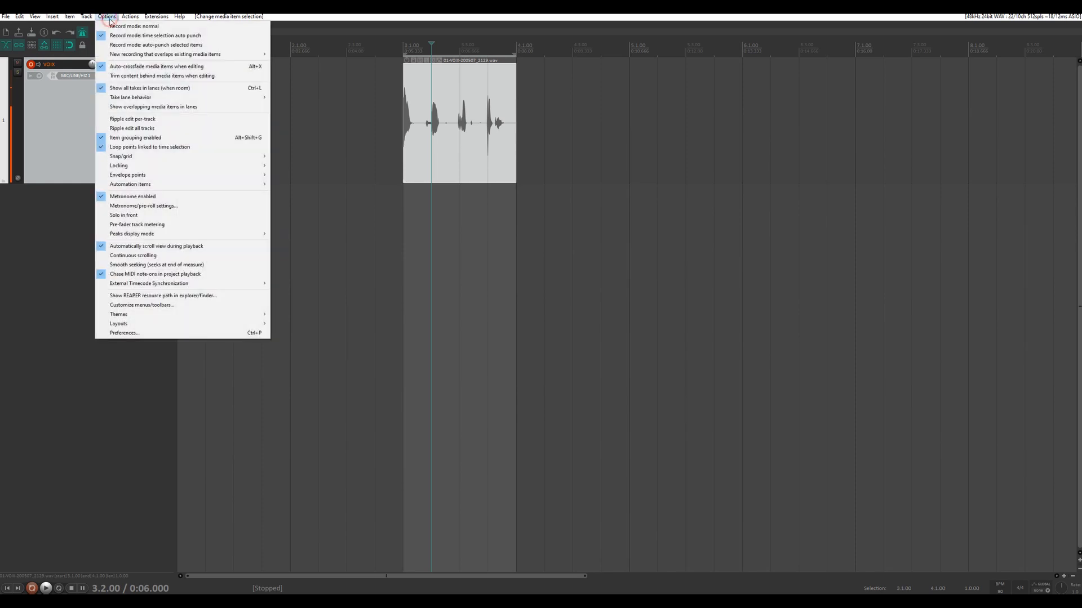
mouse_move(136, 57)
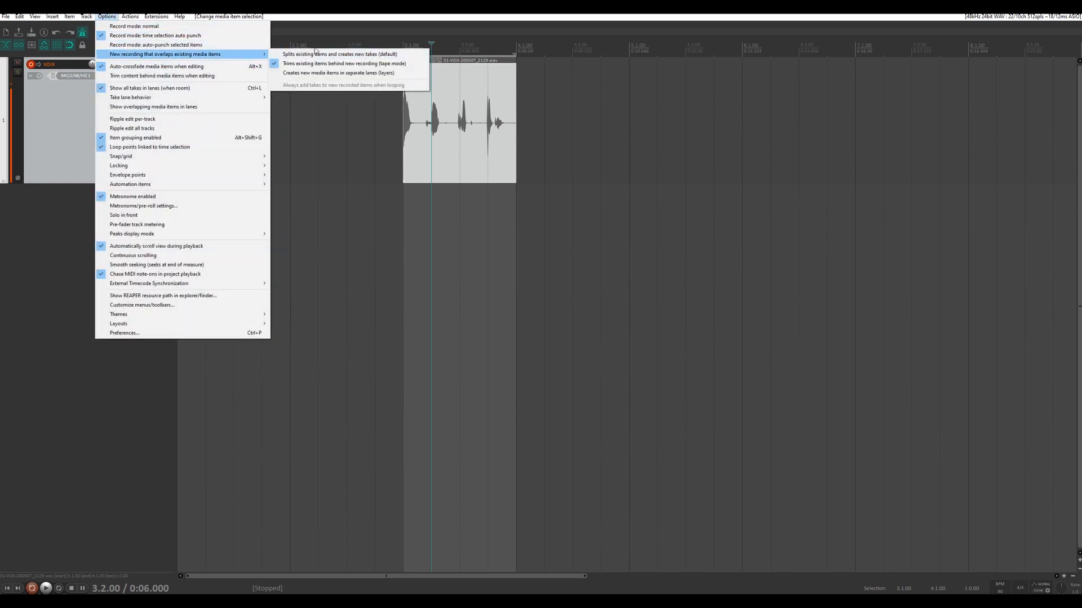
left_click(343, 55)
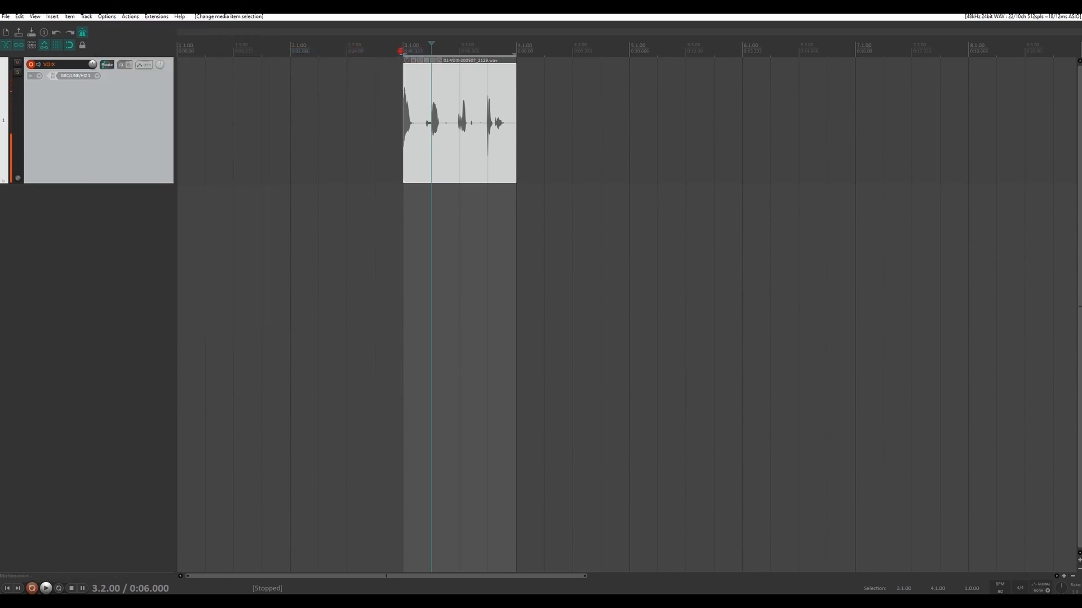
left_click(400, 51)
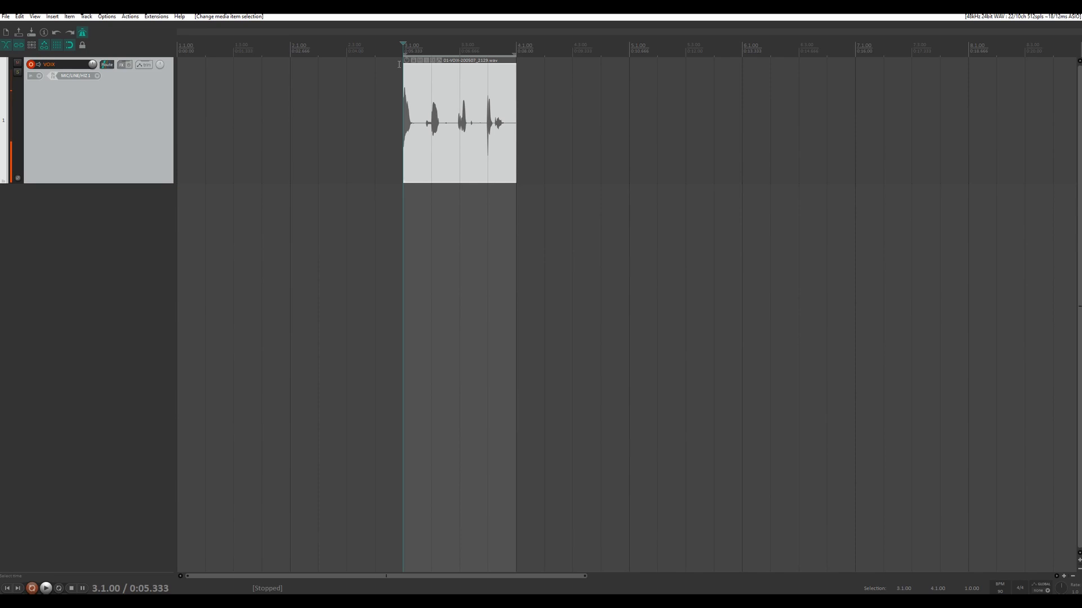
key("ctrl+r")
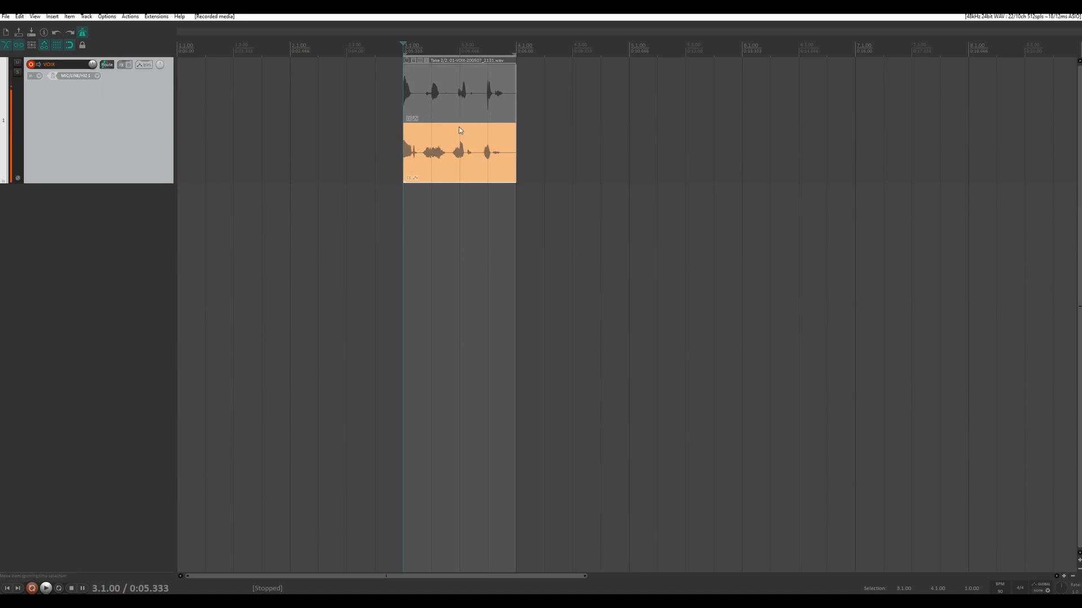
Switch the VOIX item's active take back and forth between the two takes, ending on the first one.
left_click(458, 95)
left_click(458, 146)
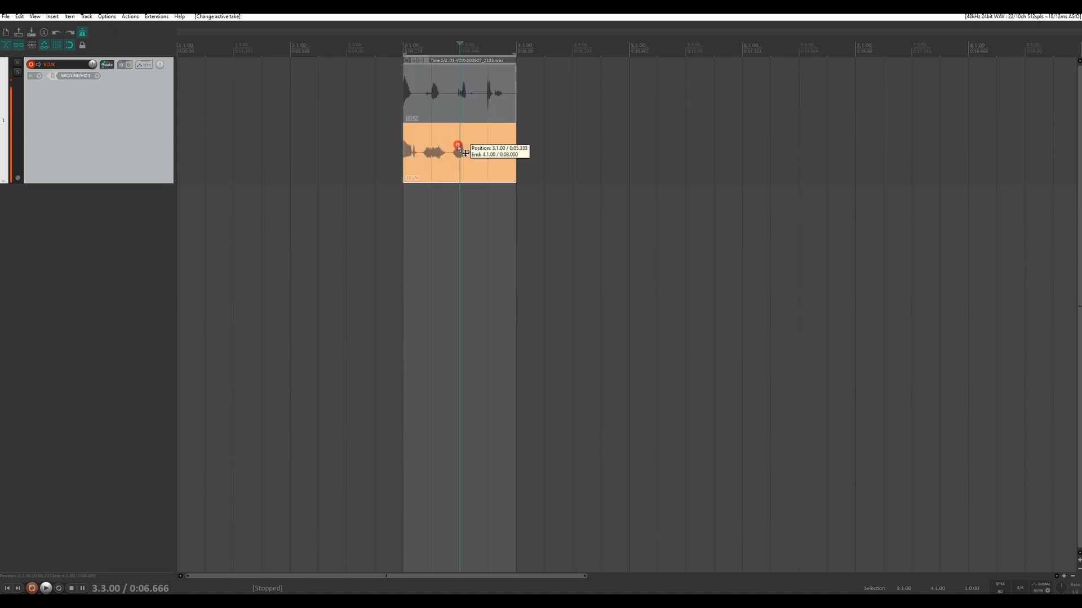
left_click(457, 100)
left_click(454, 141)
left_click(454, 90)
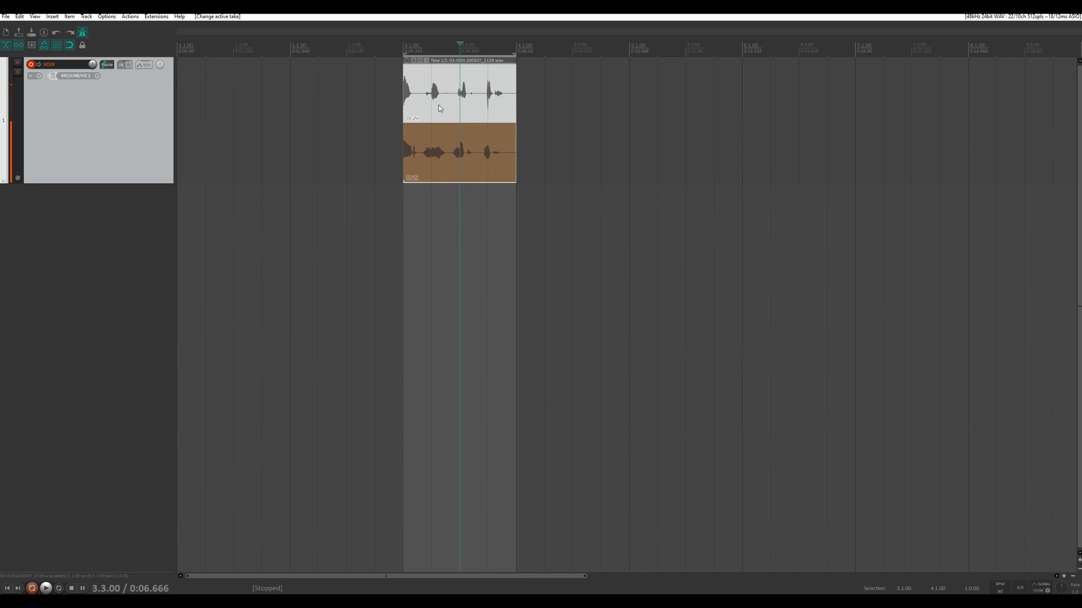
Play the VOIX item from 2.3.00, make the second take active during playback, and return the edit cursor to 3.1.00.
left_click(348, 50)
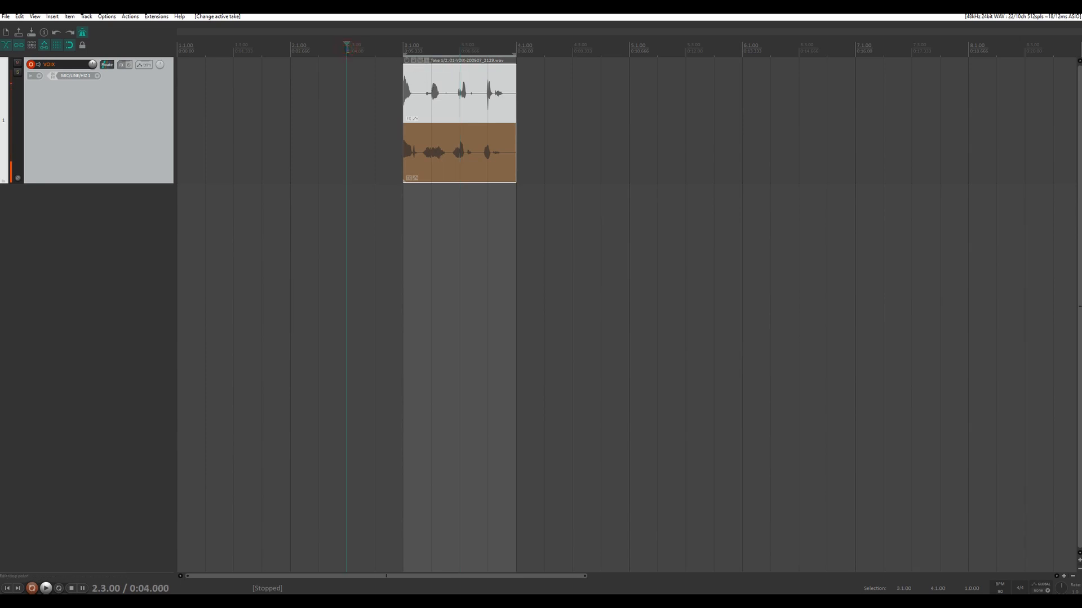
key("space")
left_click(407, 166)
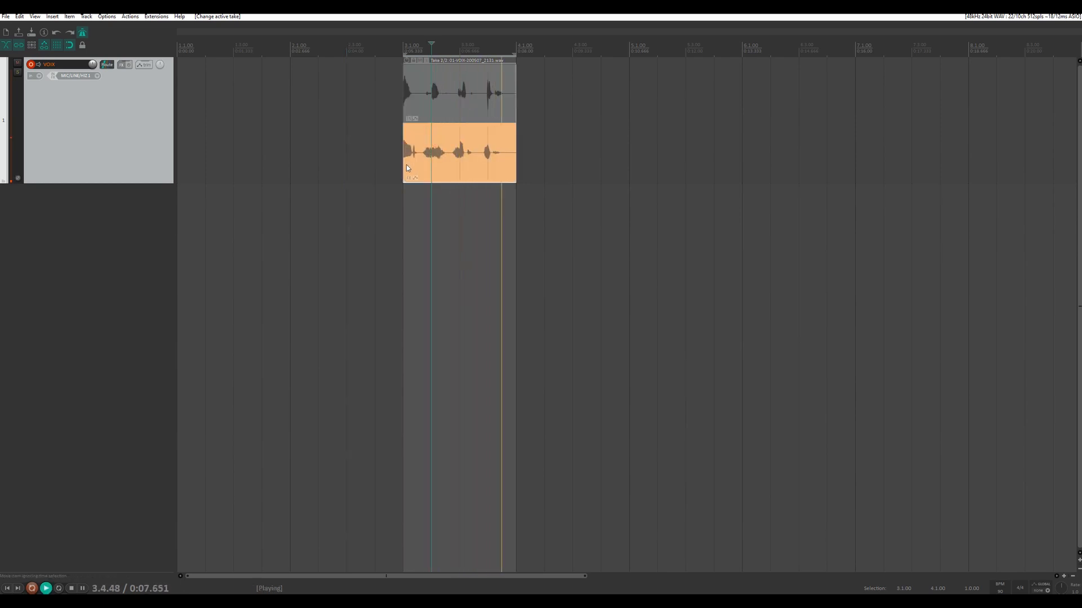
key("space")
left_click(411, 51)
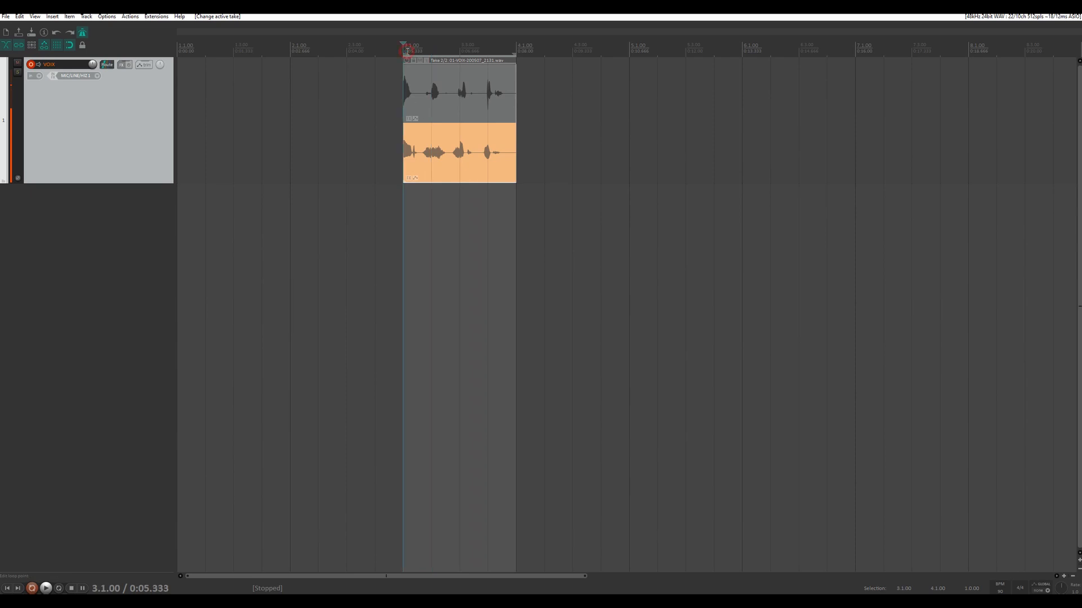
Split the item at 3.3.00, keep the first take for the first half and the second take for the second half, and play the result.
left_click(460, 94)
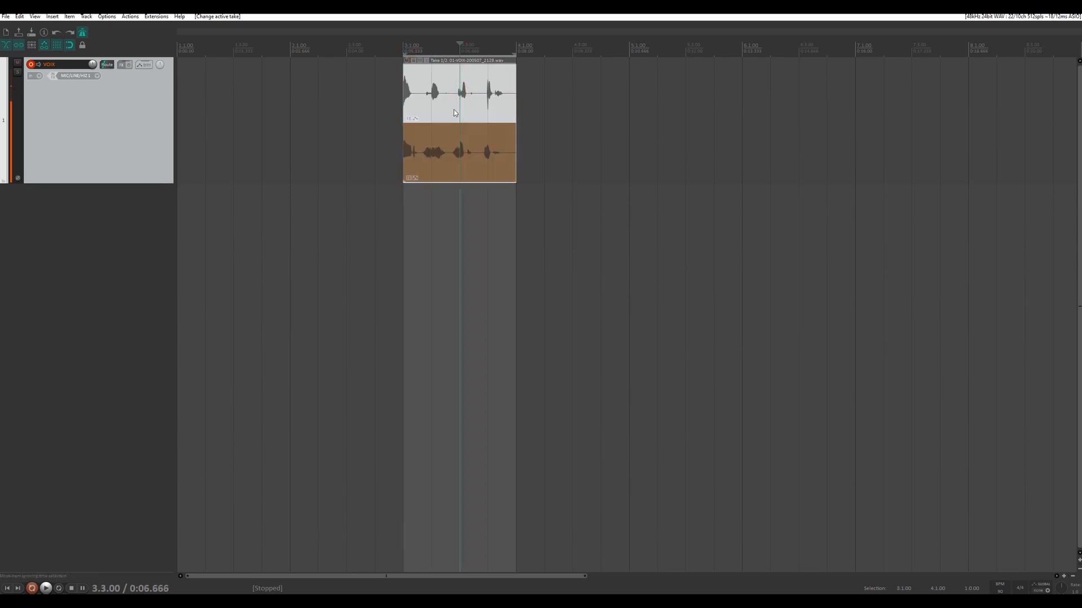
key("s")
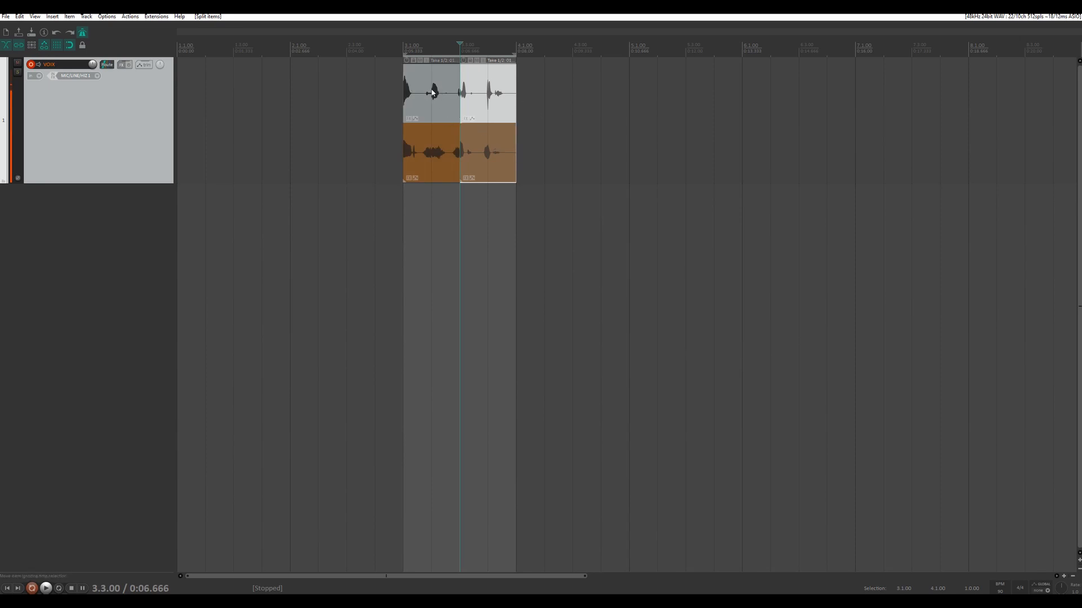
left_click(428, 90)
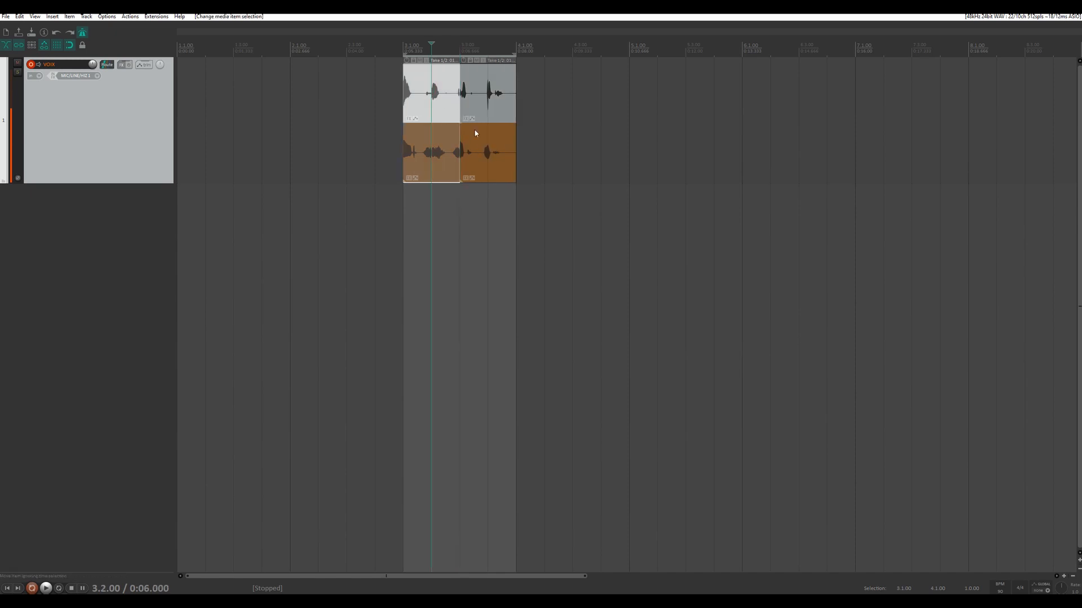
left_click(486, 149)
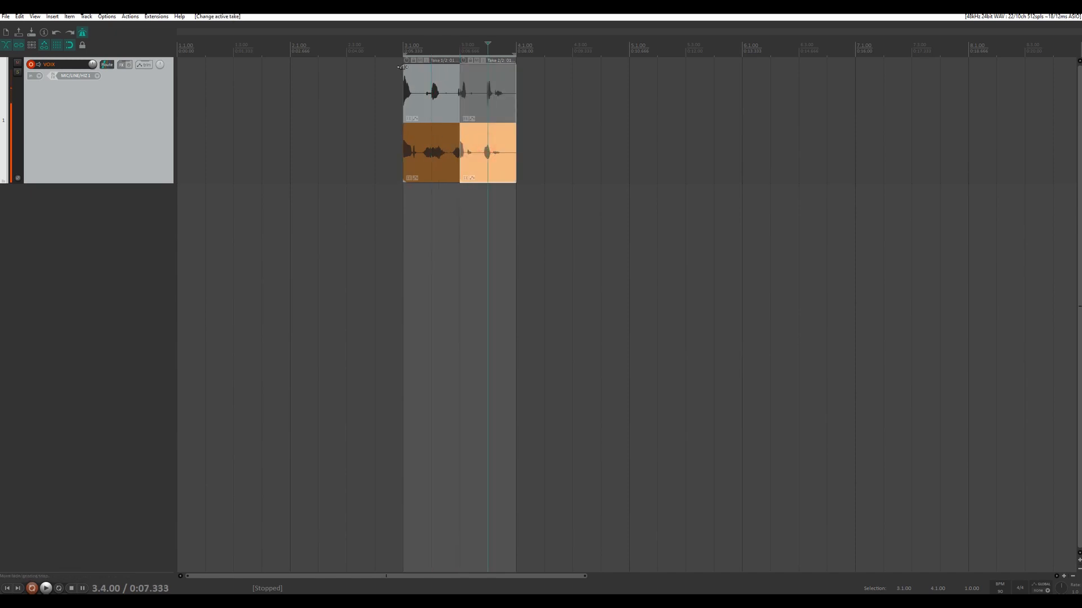
left_click(352, 51)
key("space")
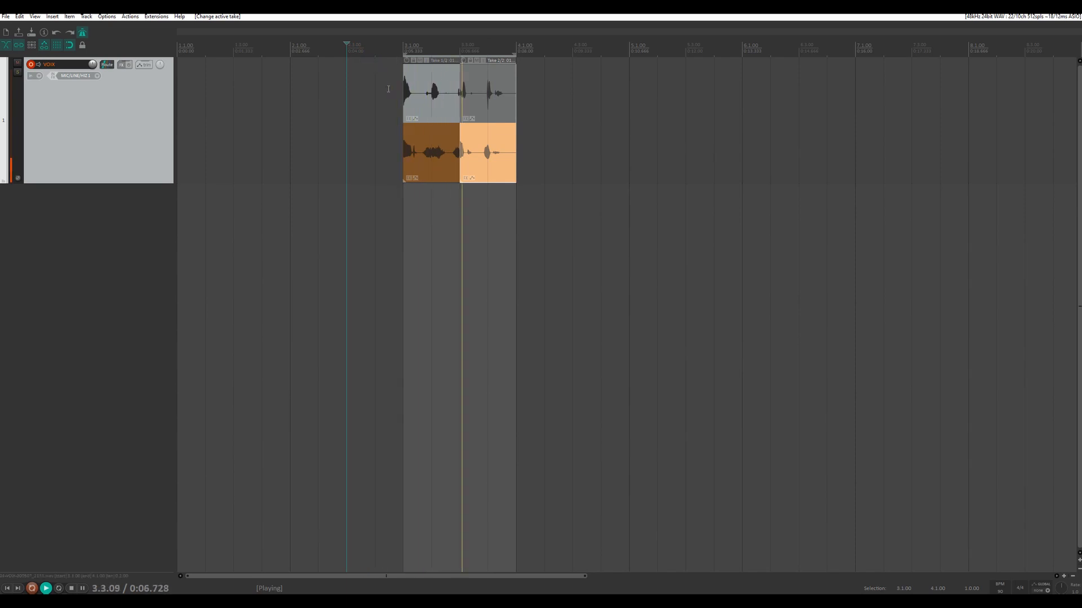
key("space")
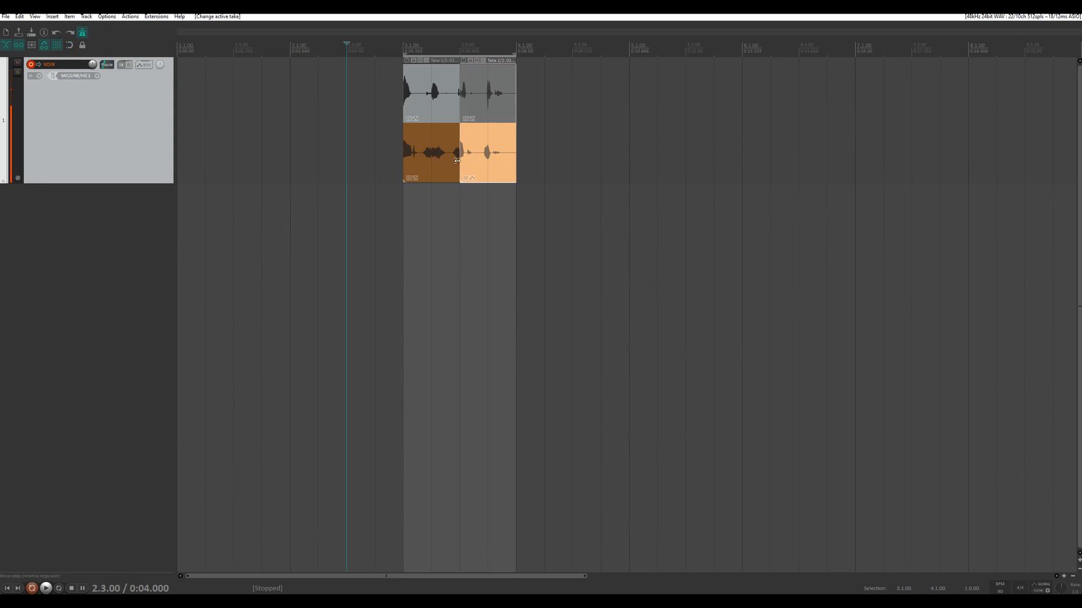
Shift the split between the two halves slightly earlier, then undo back to the single original VOIX take.
left_click_drag(462, 163, 453, 163)
key("space")
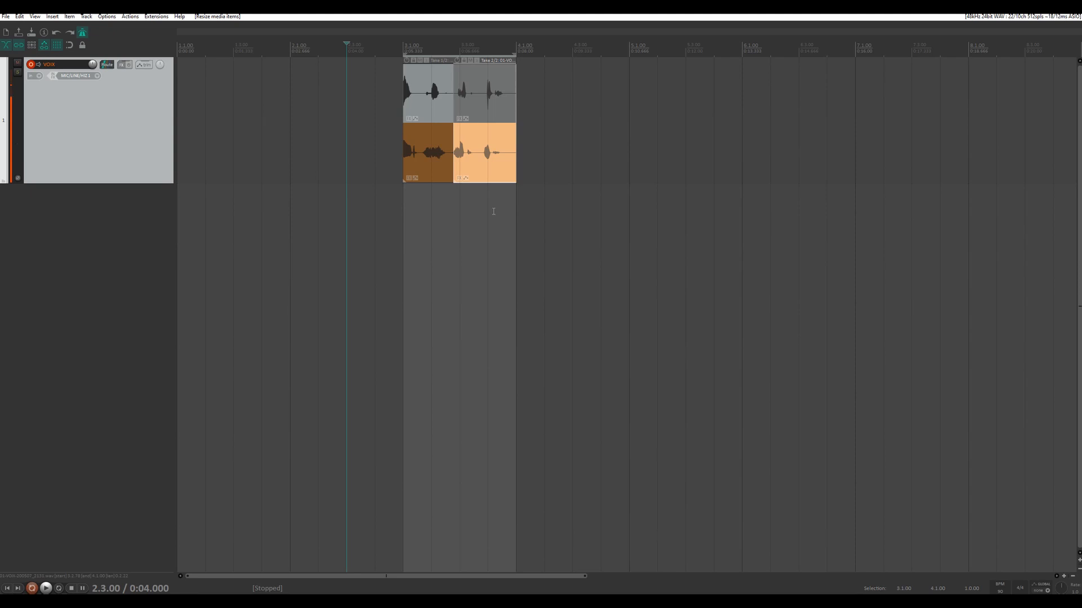
key("ctrl+z")
key("ctrl+z")
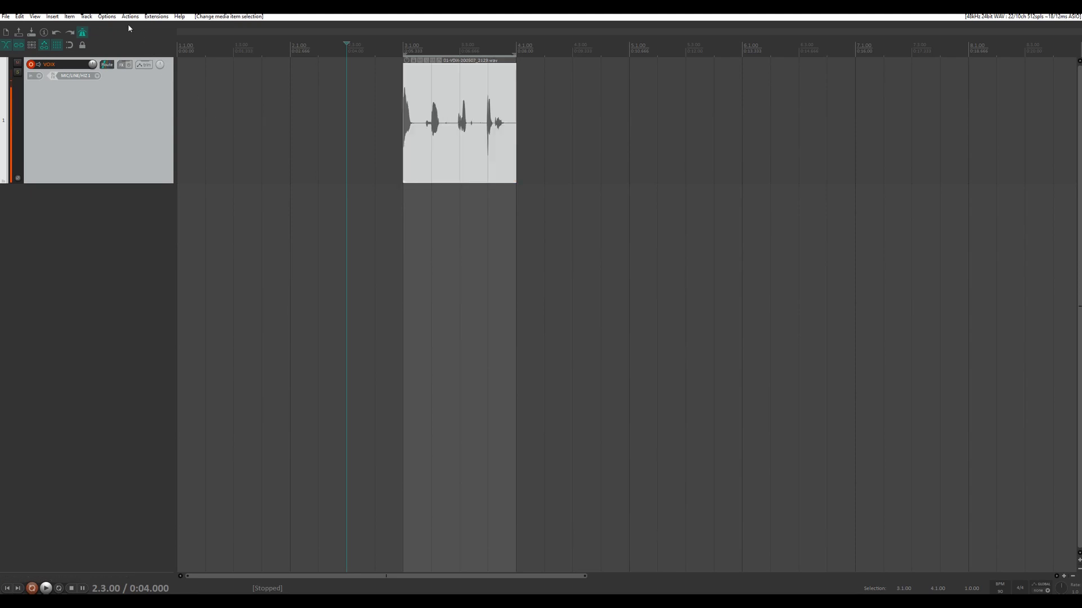
Set overlapping new recordings to create new media items in separate lanes (layers), and record a new layer over the whole VOIX item.
left_click(107, 16)
mouse_move(131, 54)
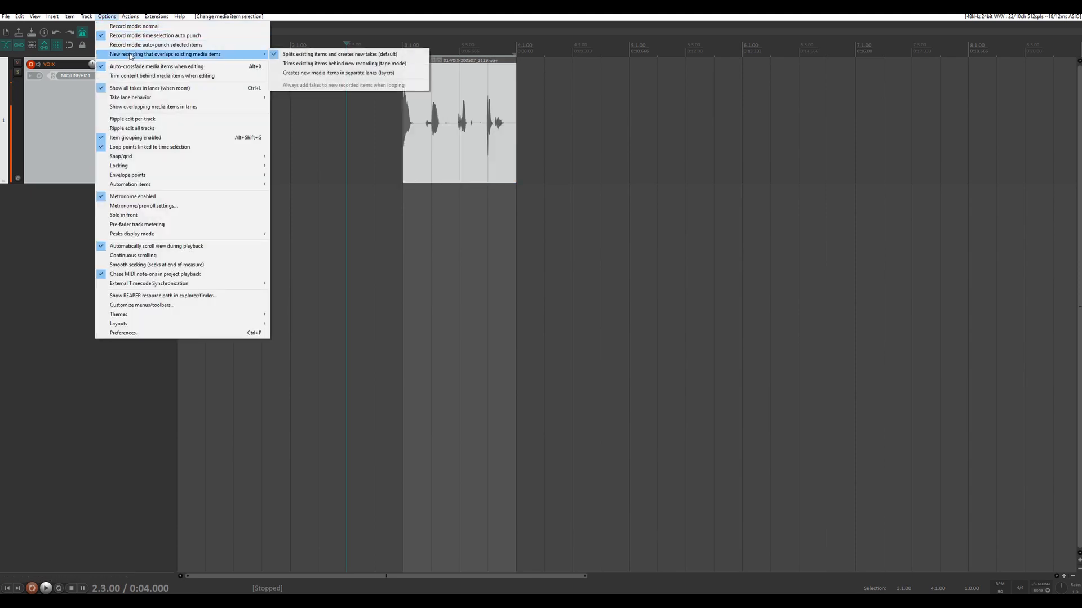
left_click(392, 74)
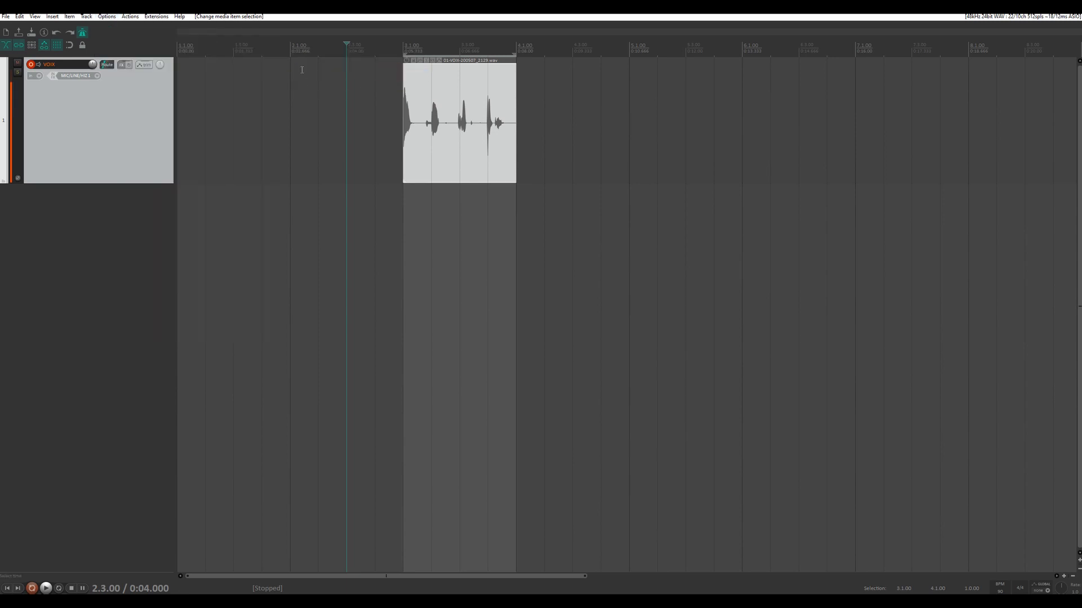
left_click(292, 52)
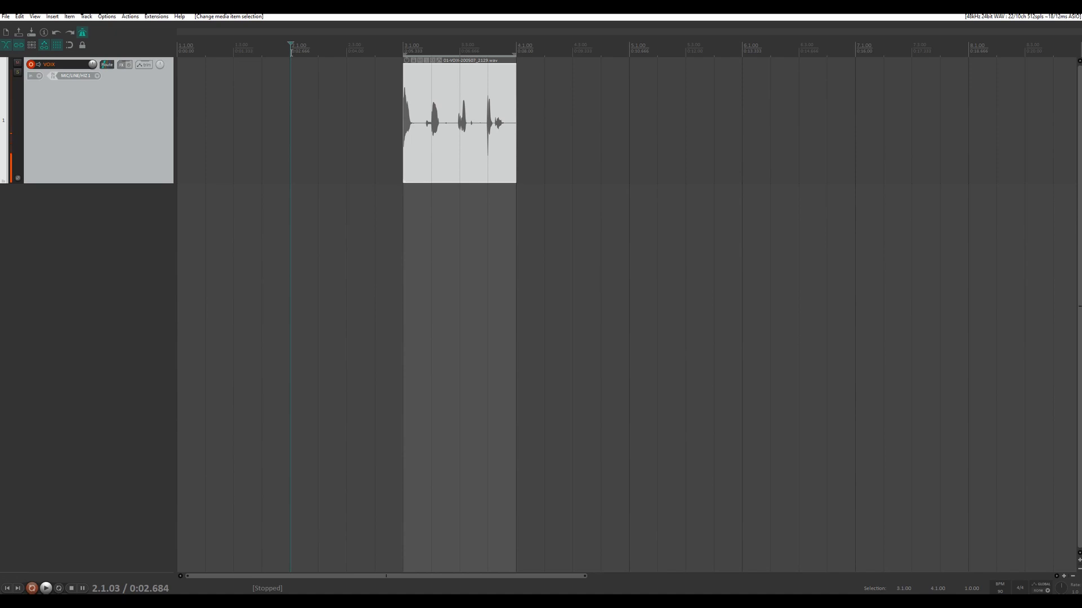
key("ctrl+r")
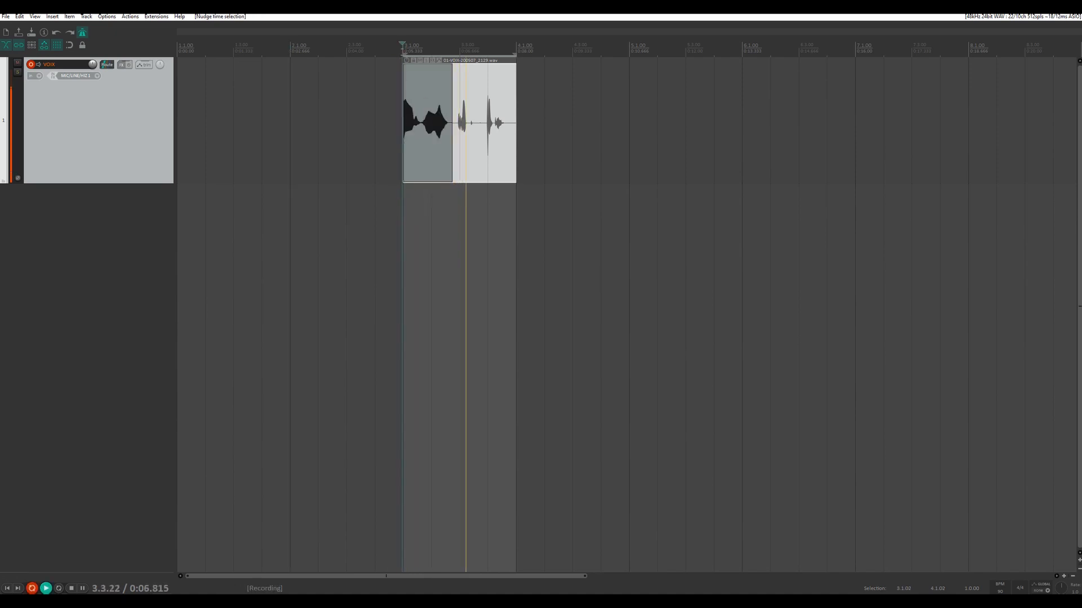
key("space")
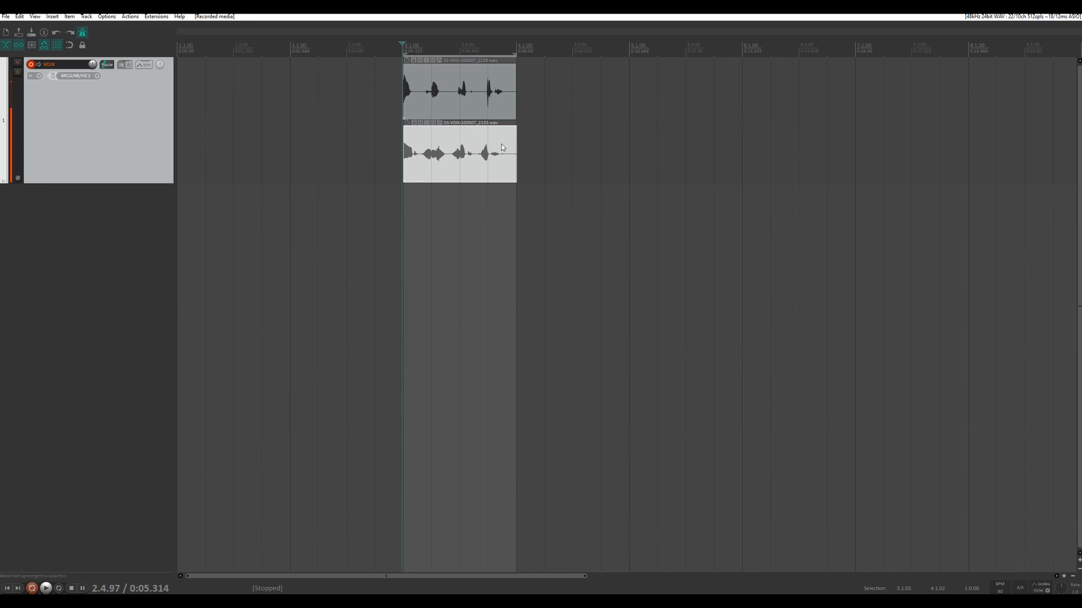
Play both VOIX layers together, then audition each one alone by temporarily muting the other.
key("space")
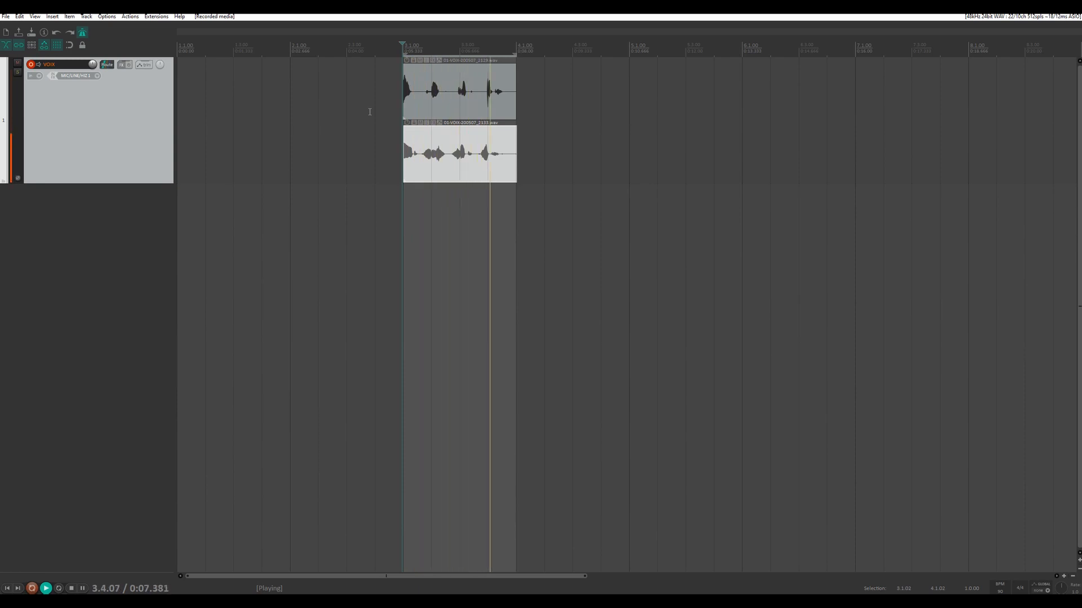
key("space")
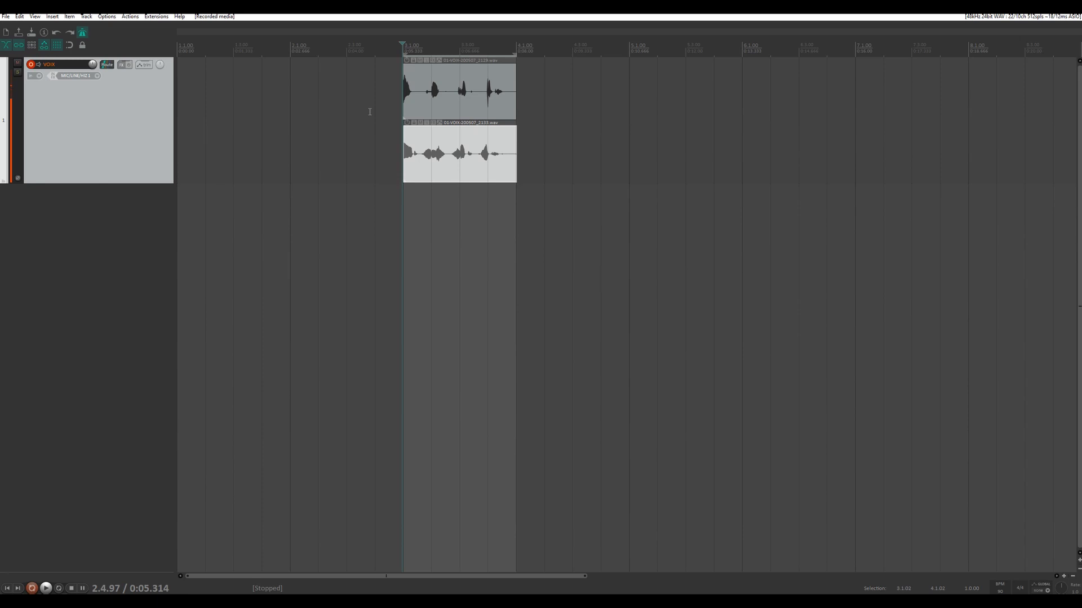
left_click(420, 122)
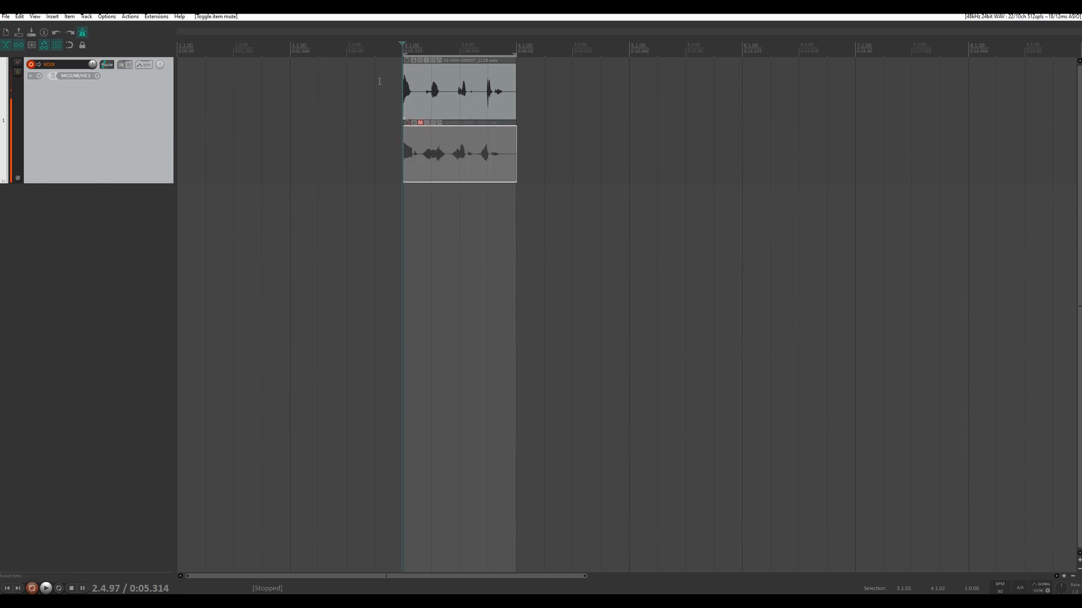
key("space")
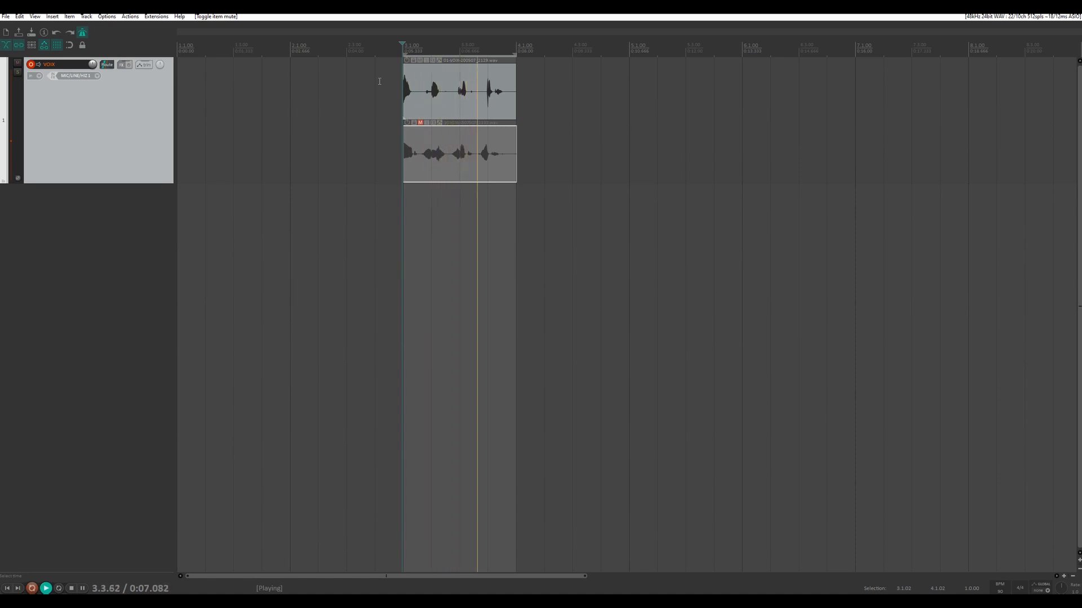
key("space")
left_click(420, 122)
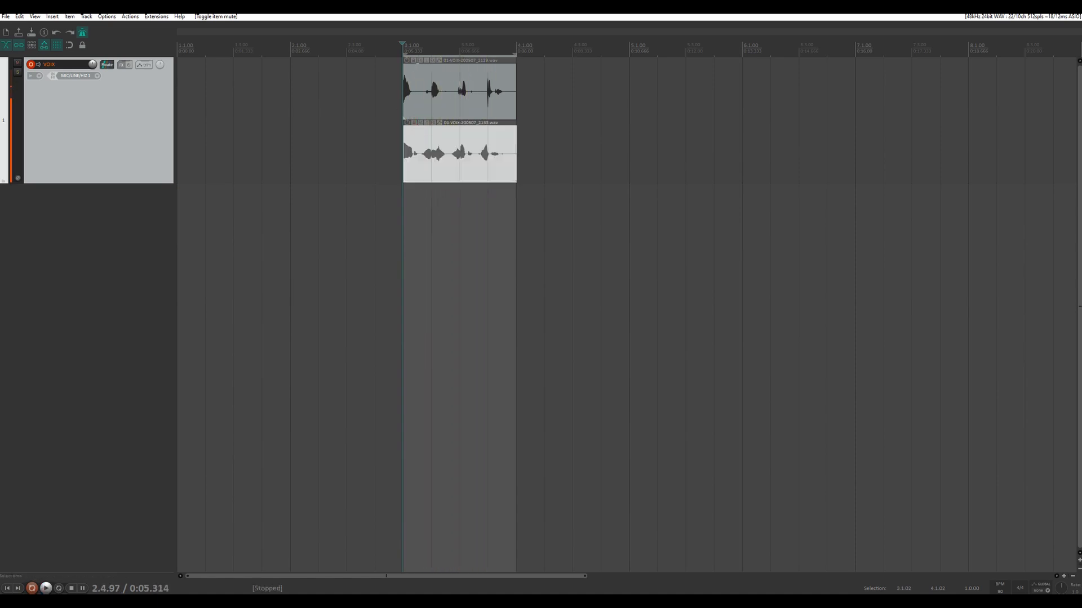
left_click(420, 60)
key("space")
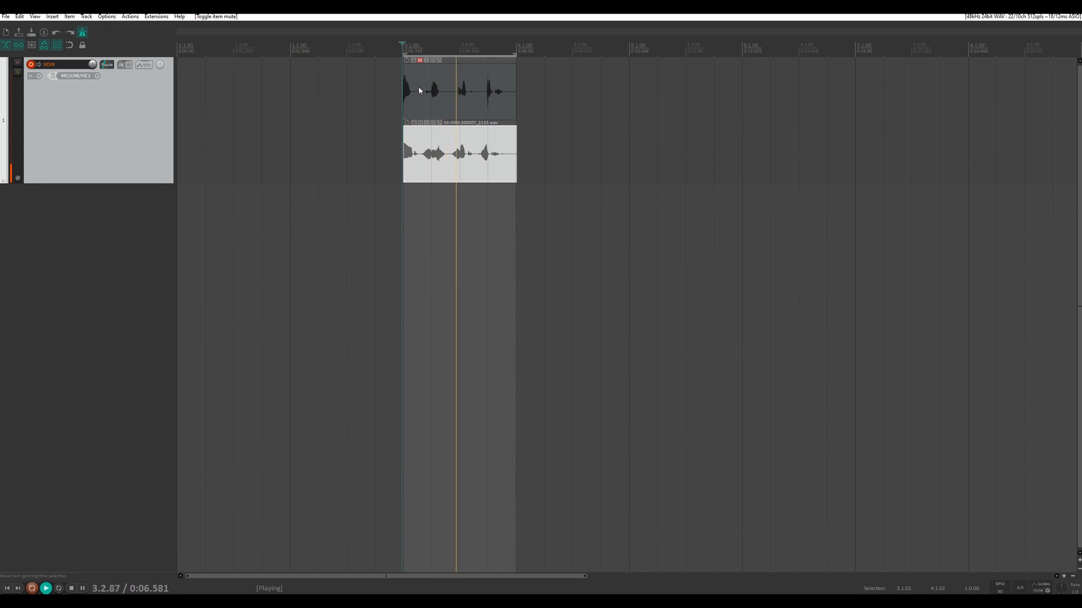
key("space")
left_click(420, 61)
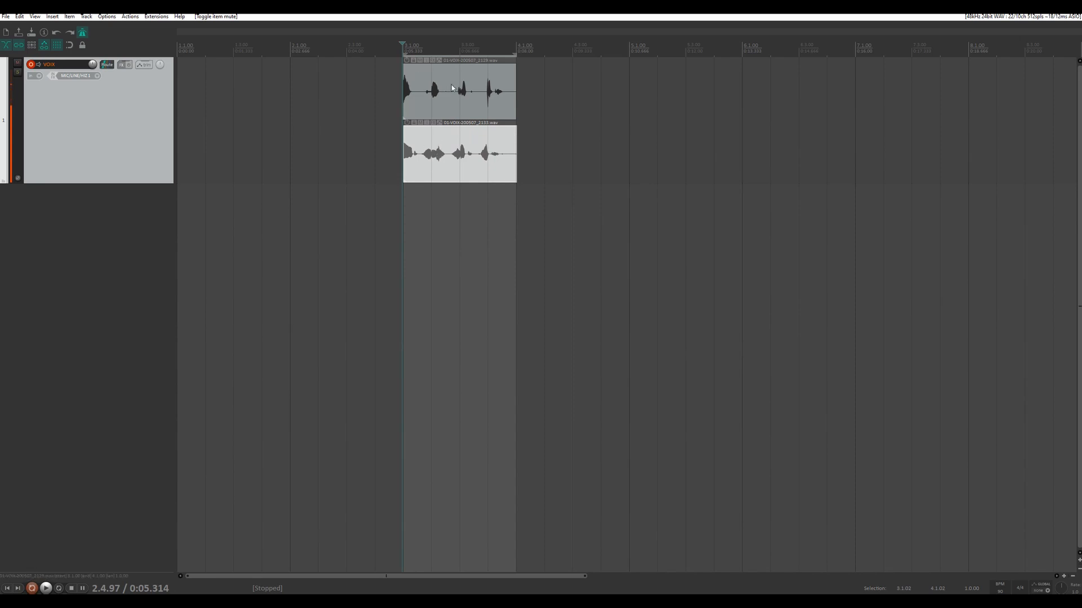
Delete the newly recorded lower layer and play the original VOIX item from 3.1.00.
left_click(447, 156)
key("Delete")
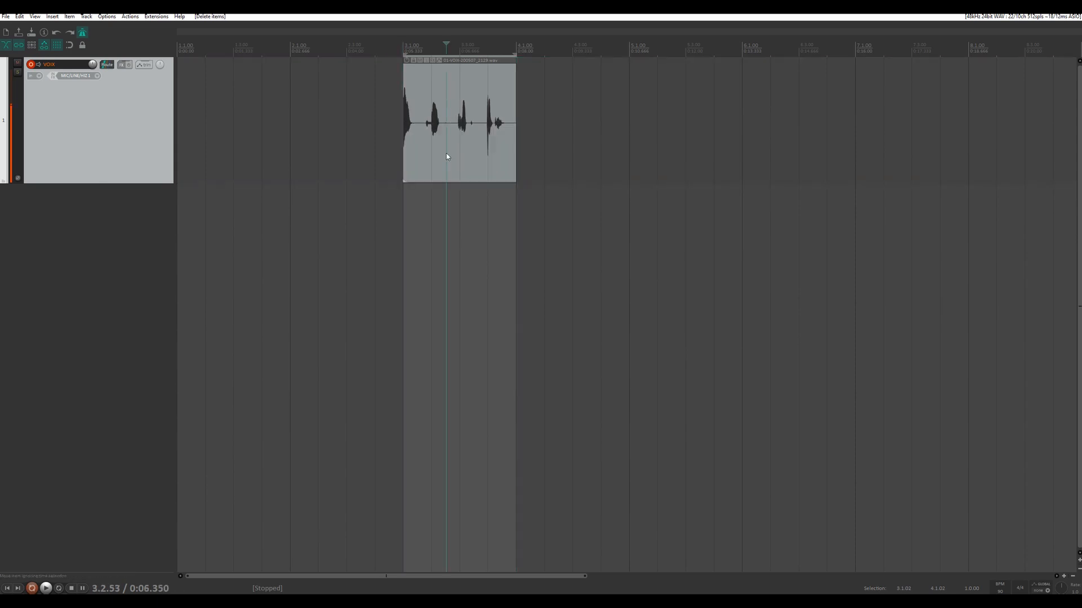
left_click(403, 48)
key("space")
key("space")
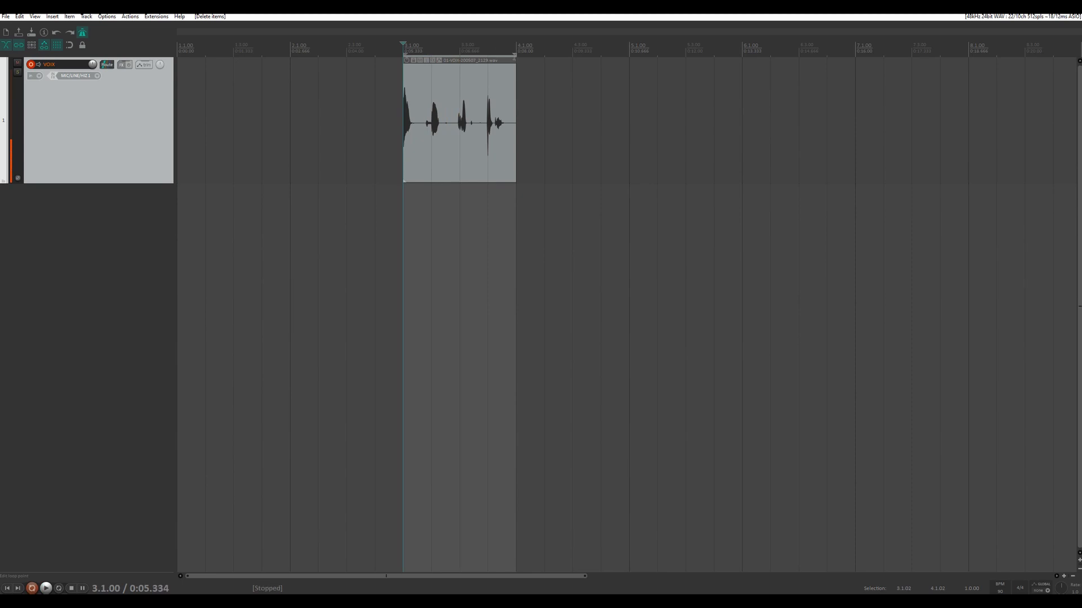
Shorten the time selection to end at 3.3.70 and record a new layer over that part of the VOIX item.
left_click_drag(515, 53, 479, 57)
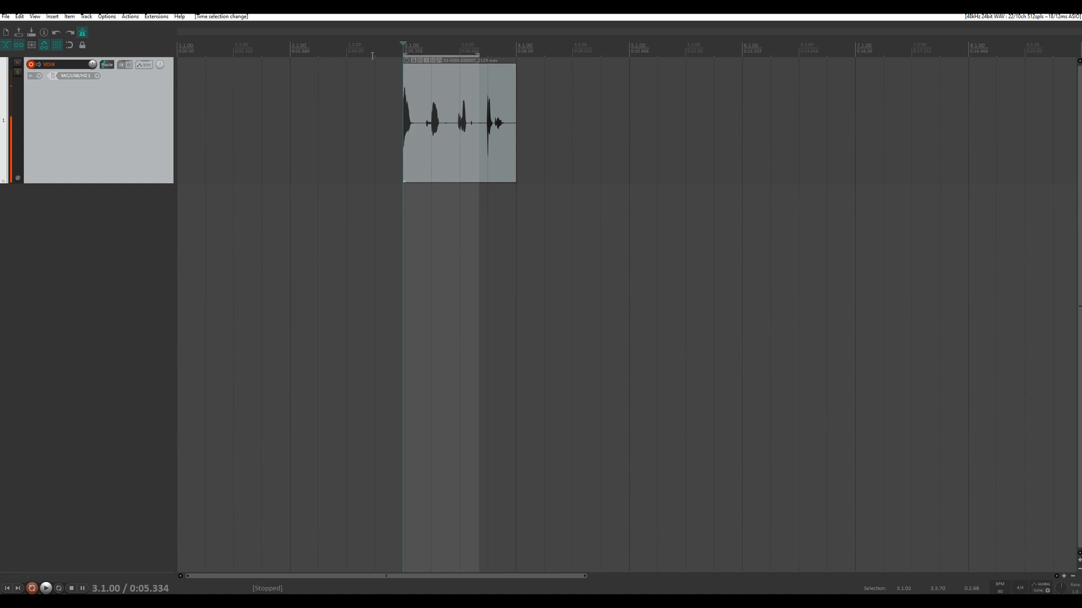
key("ctrl+r")
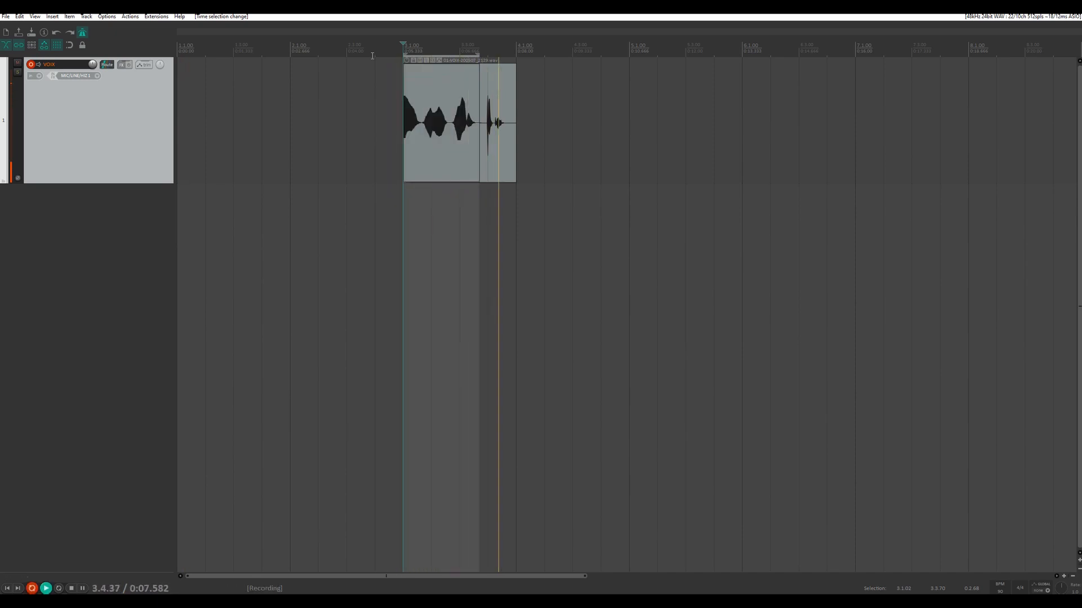
key("space")
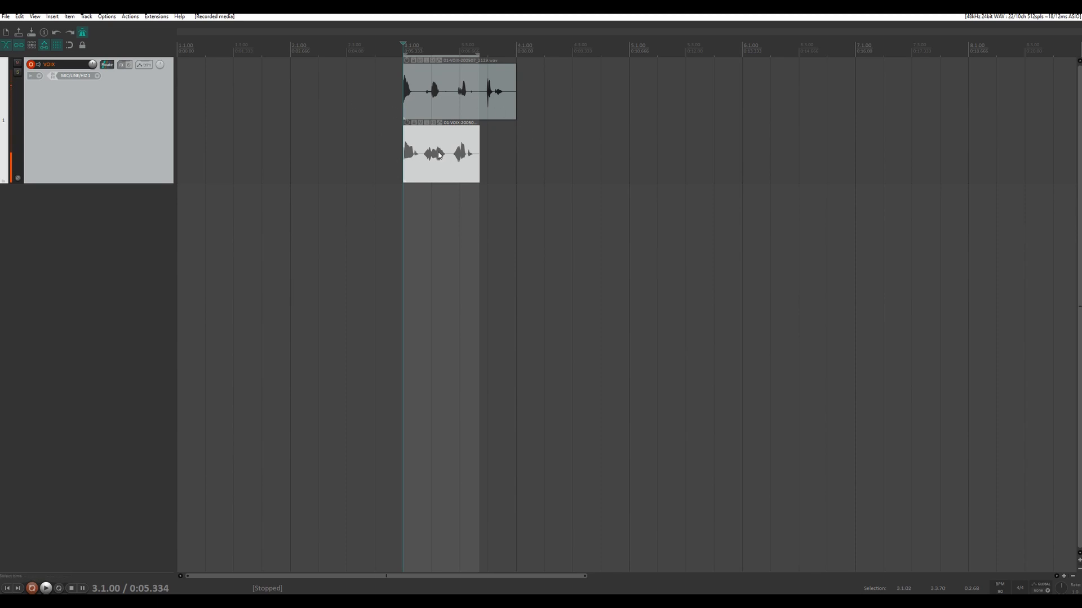
Play the two overlapping VOIX layers from 3.1.00, running past the end of the shorter one, and play them again.
key("space")
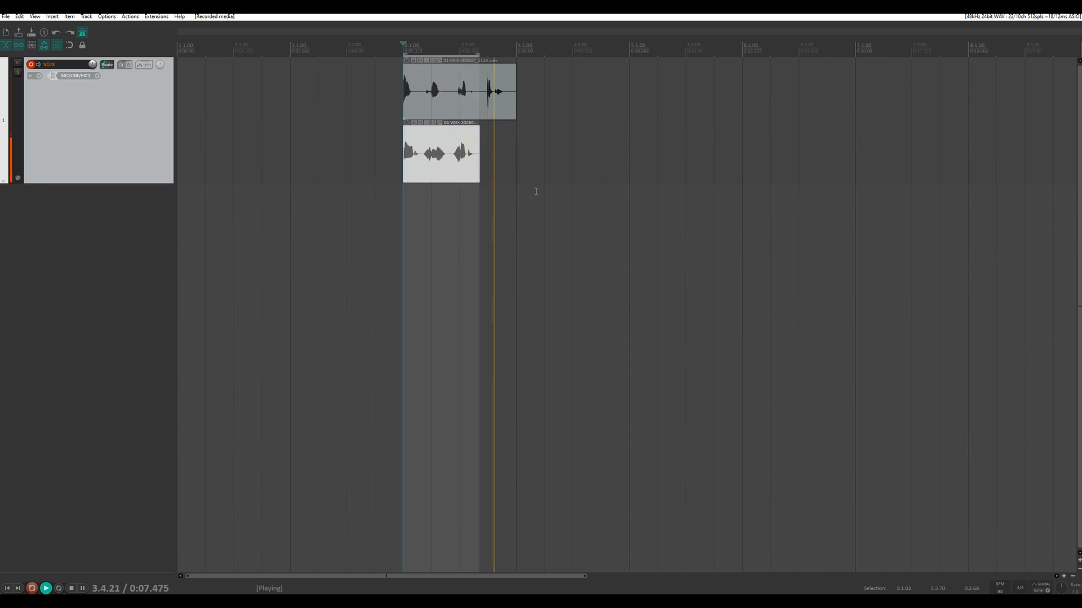
key("space")
key("space")
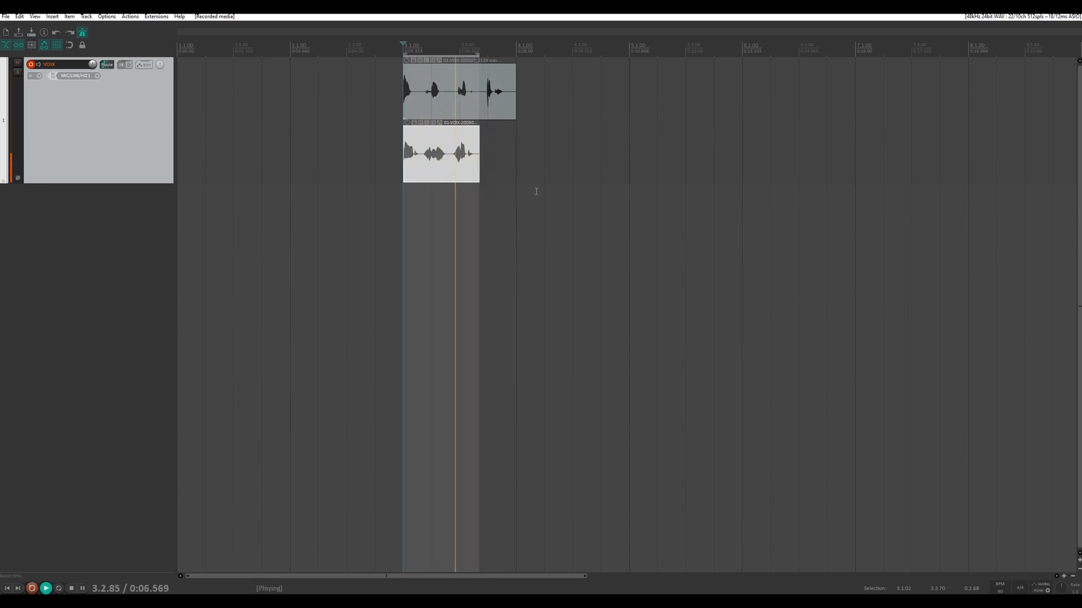
key("space")
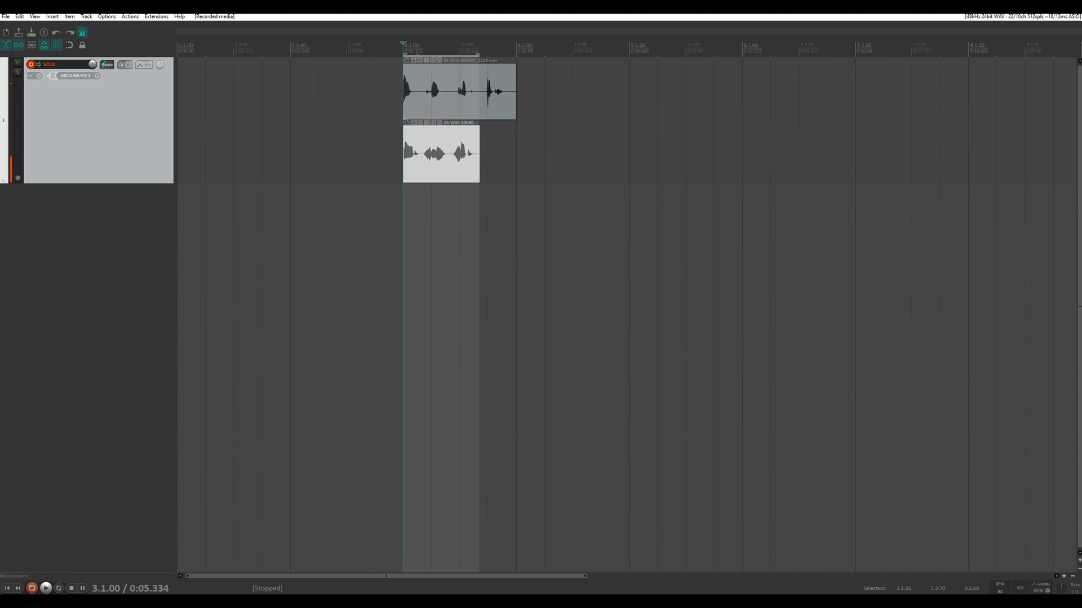
Audition the shorter VOIX layer by temporarily muting the upper item, and play the overlap again with the mute removed.
left_click(419, 61)
key("space")
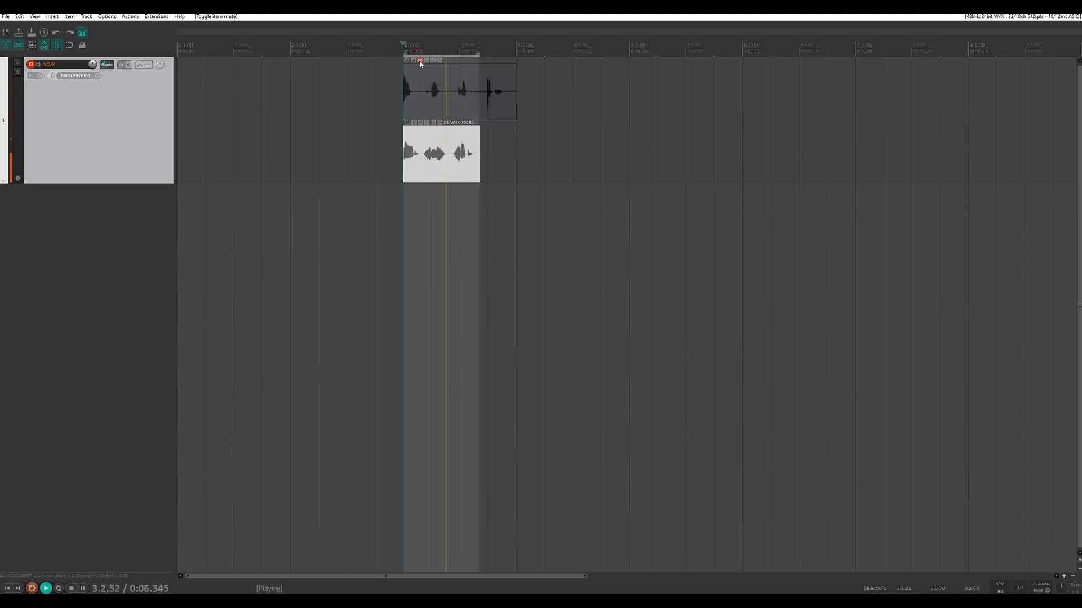
key("space")
left_click(419, 60)
key("space")
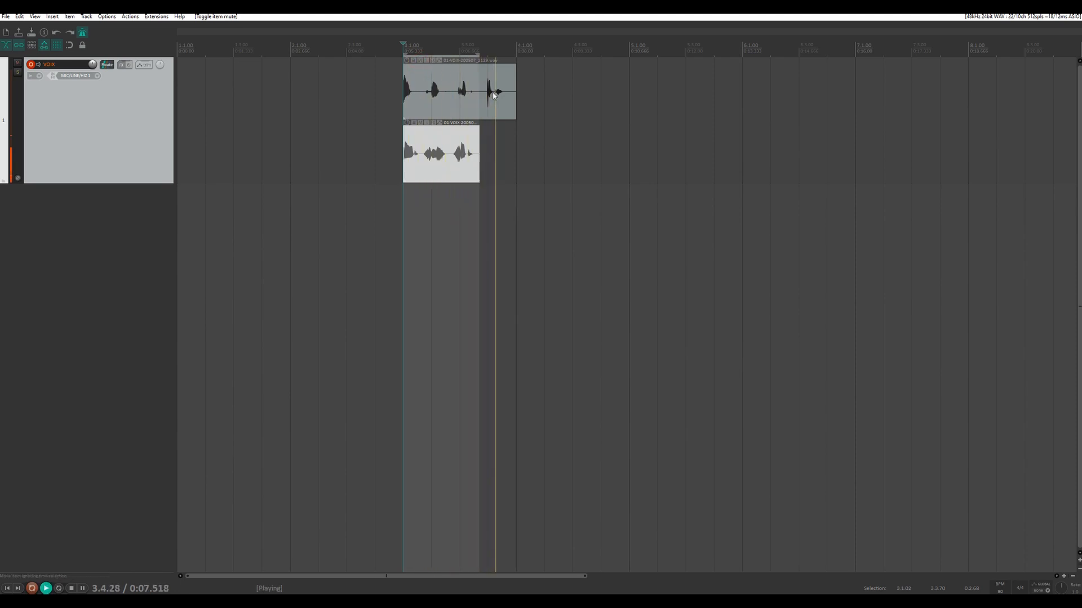
key("space")
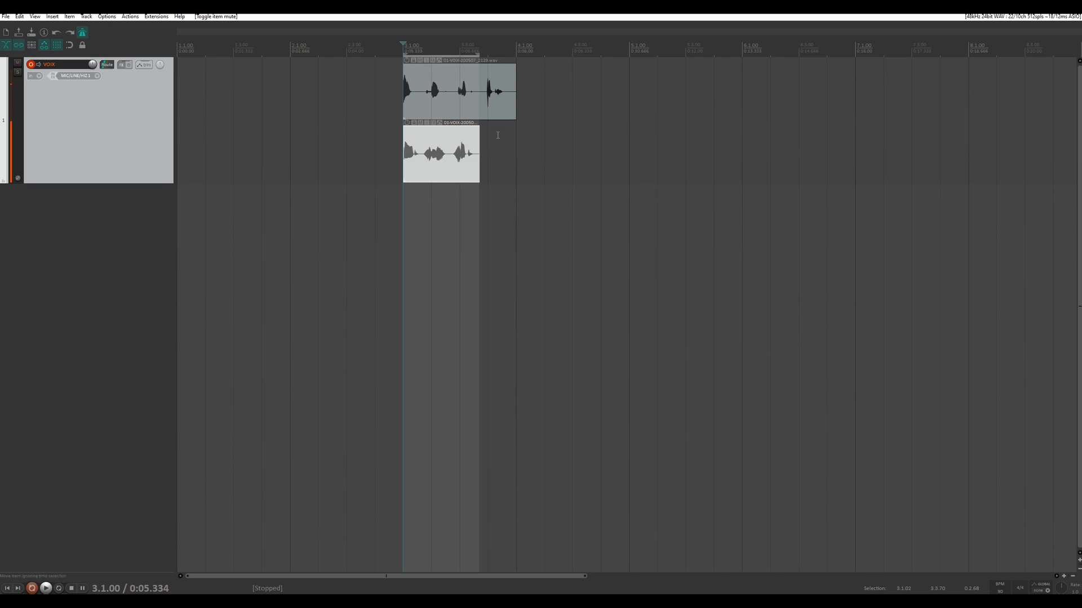
Open the advanced project settings and examine the available item mix behavior options.
left_click(46, 34)
left_click_drag(732, 108, 732, 100)
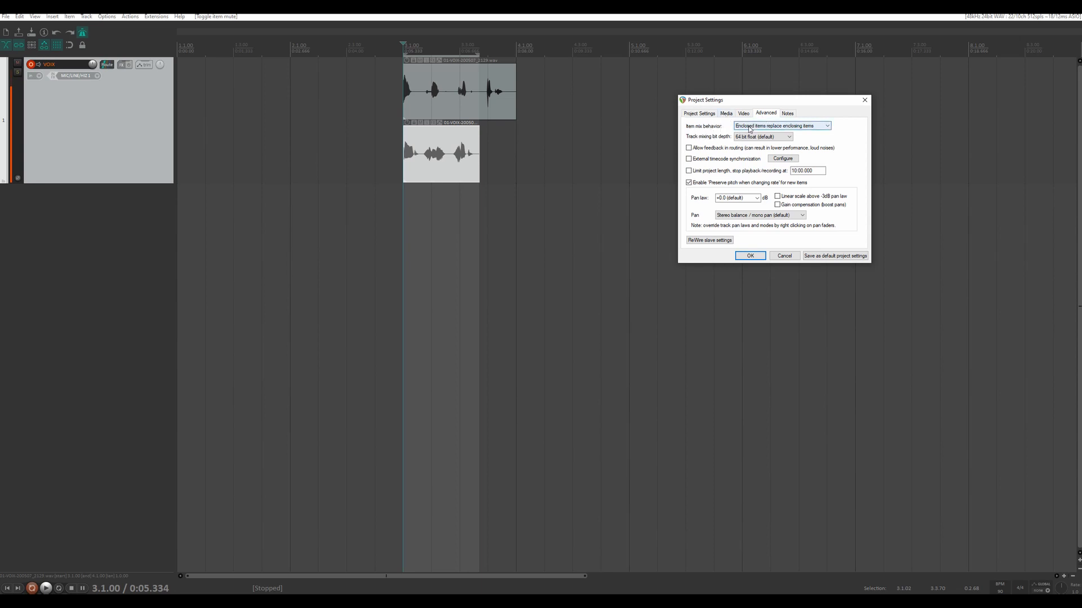
left_click(749, 129)
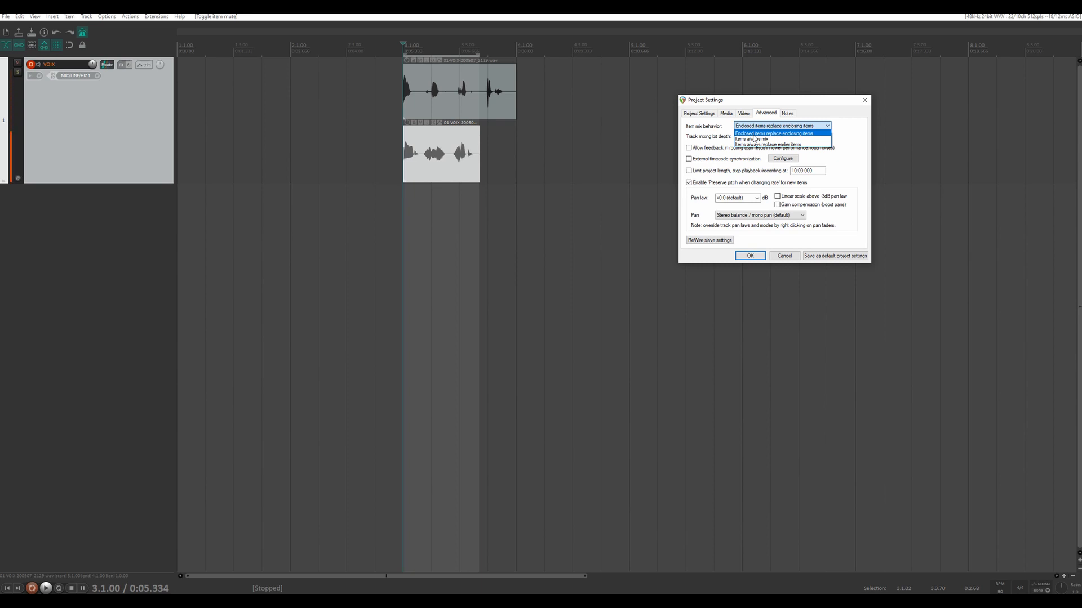
left_click(455, 150)
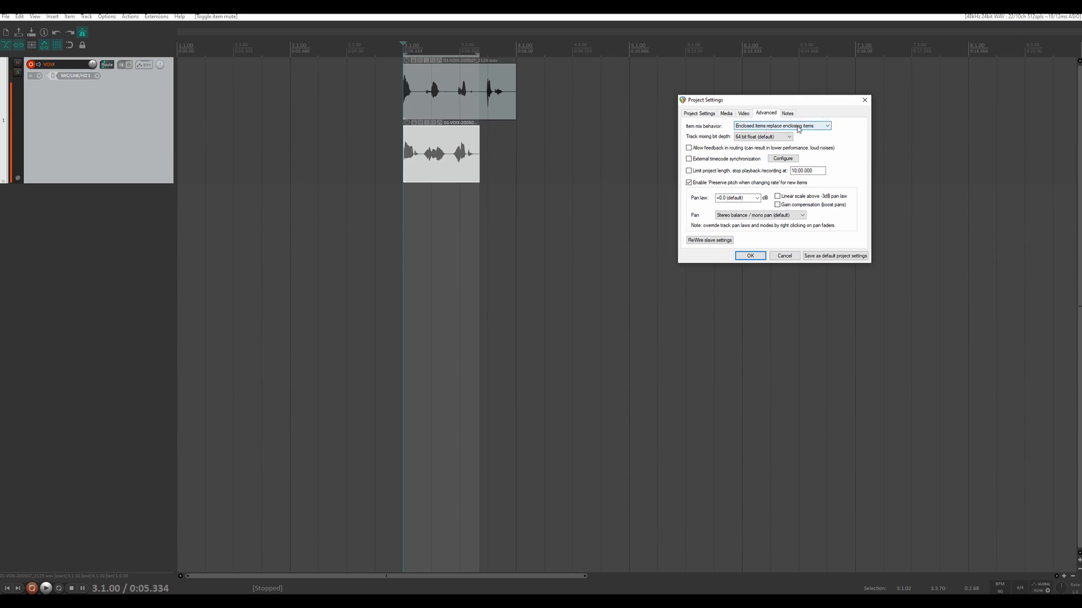
Try the item mix behaviors "Items always mix" and "Items always replace earlier items" in the project settings.
left_click(772, 125)
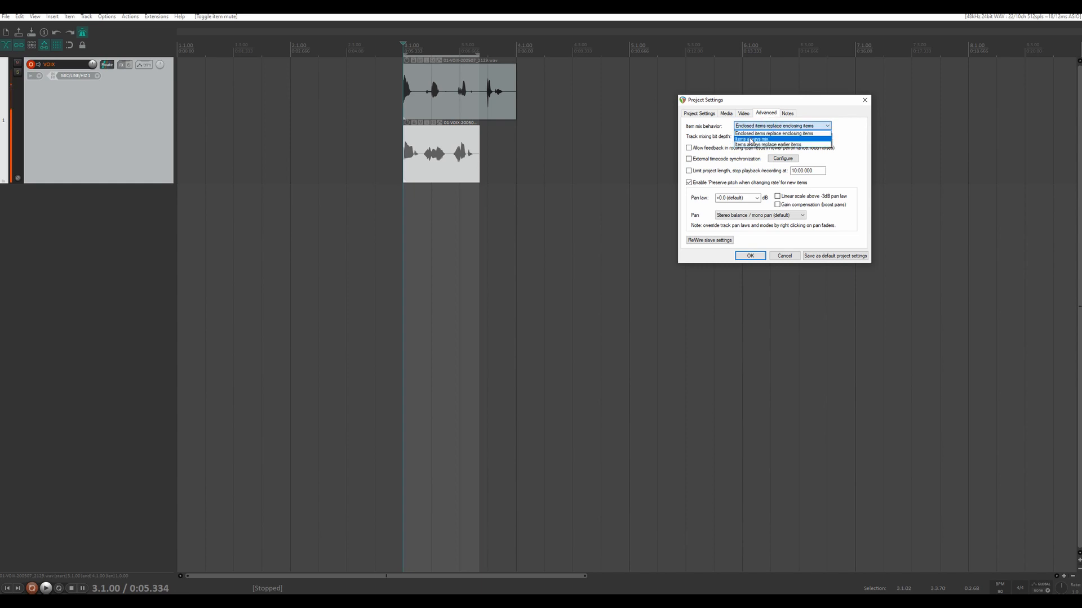
left_click(752, 140)
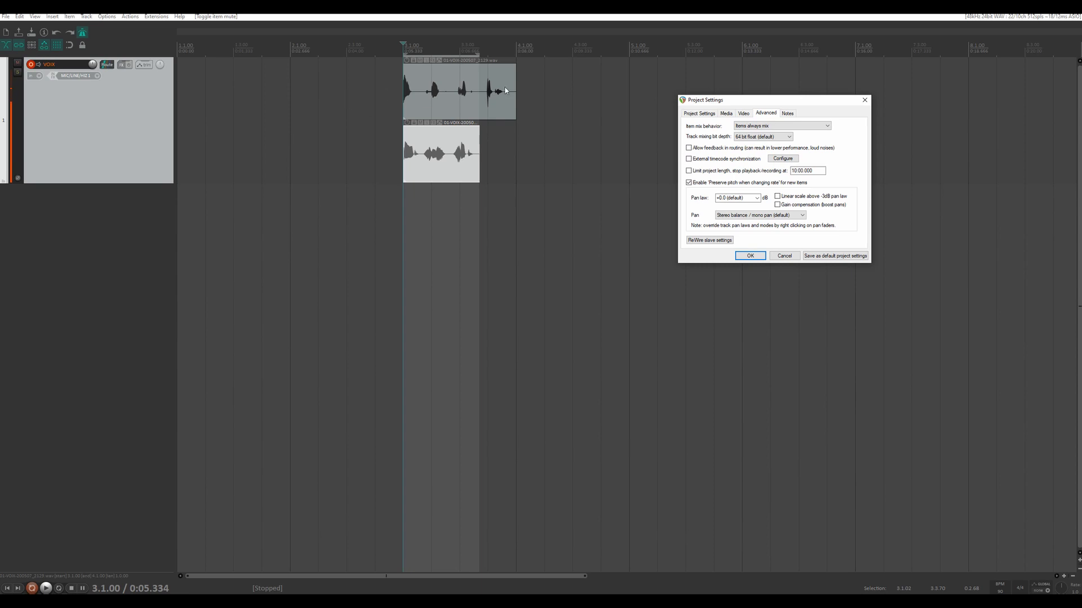
left_click(789, 126)
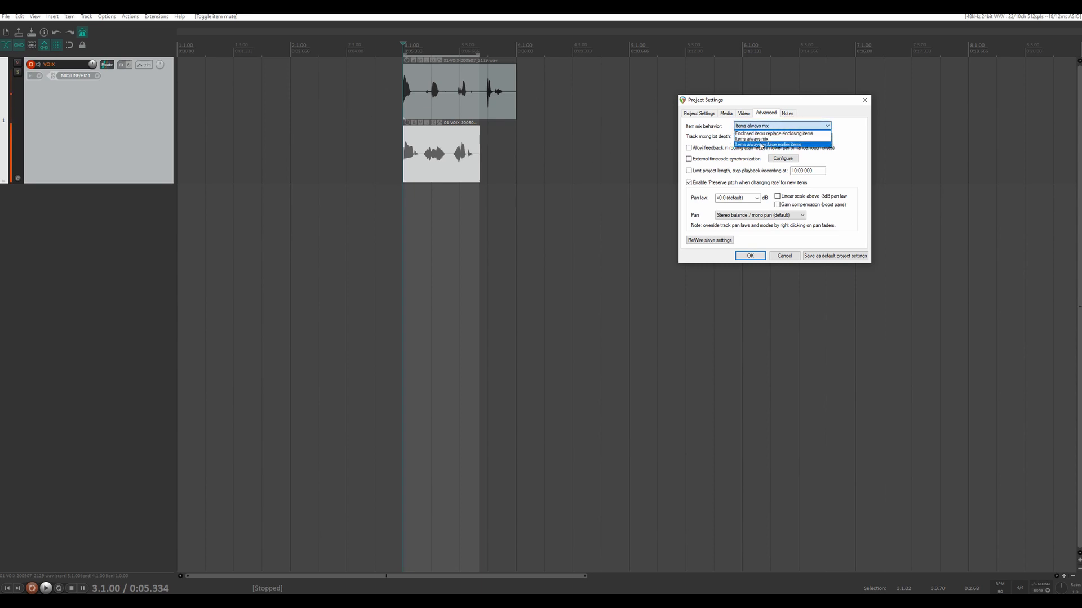
left_click(760, 145)
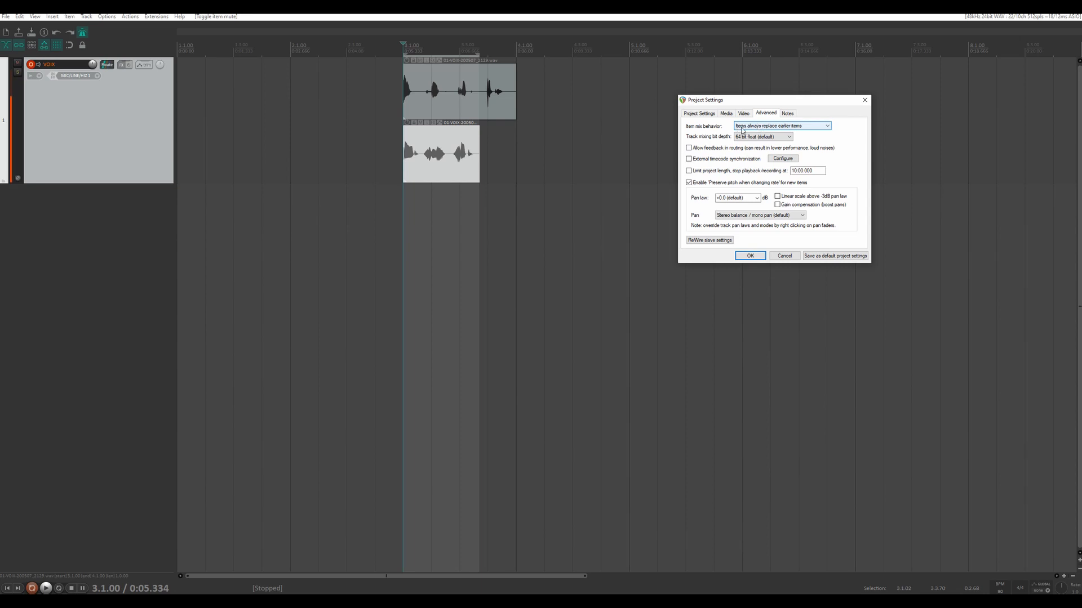
Set the item mix behavior back to "Enclosed items replace enclosing items" and apply the project settings.
left_click(804, 127)
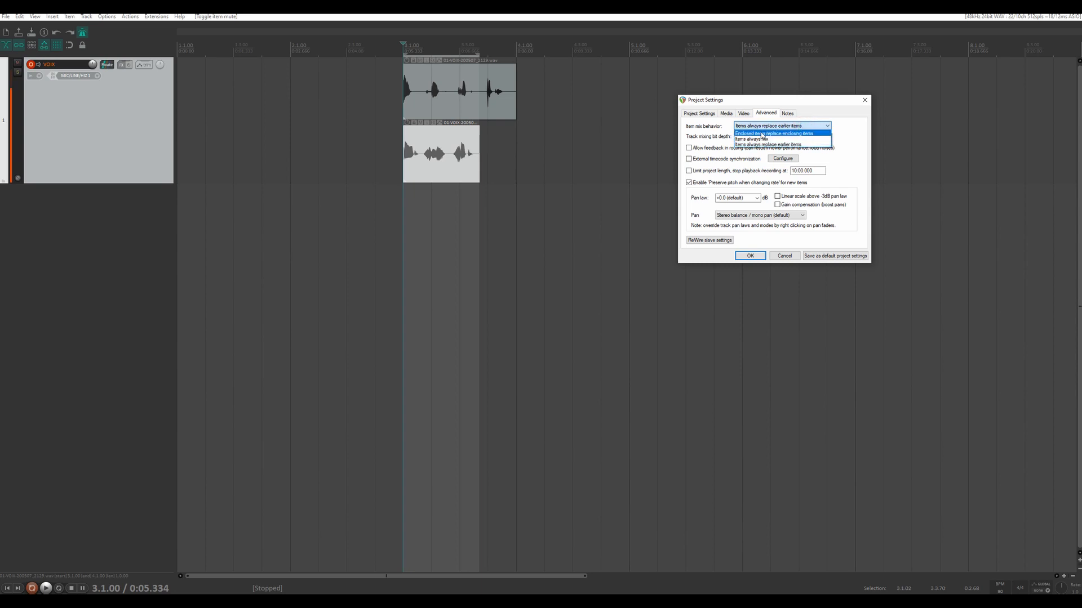
left_click(761, 134)
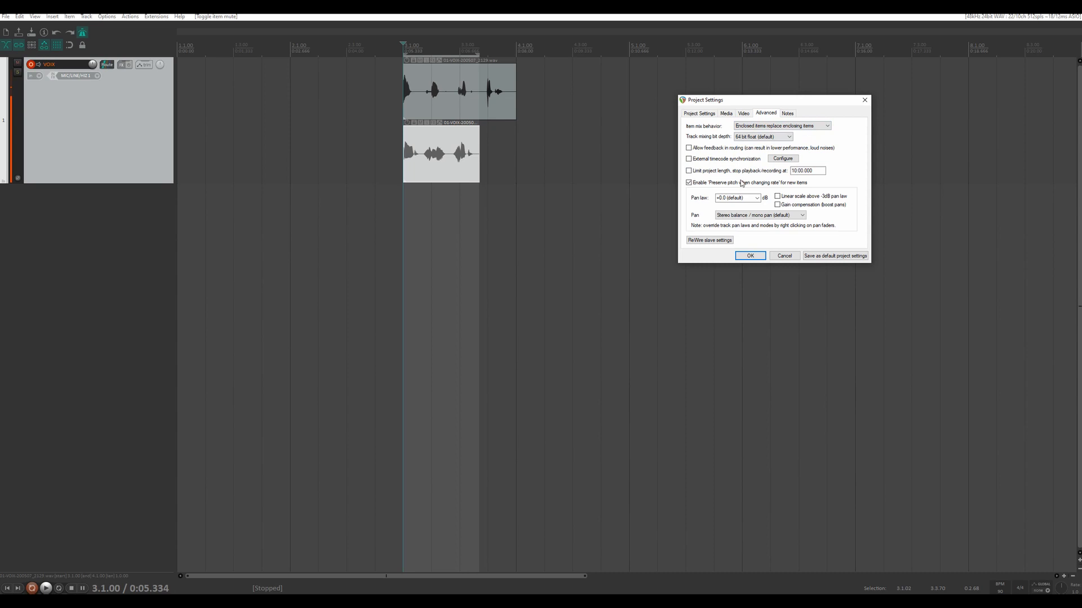
left_click(750, 254)
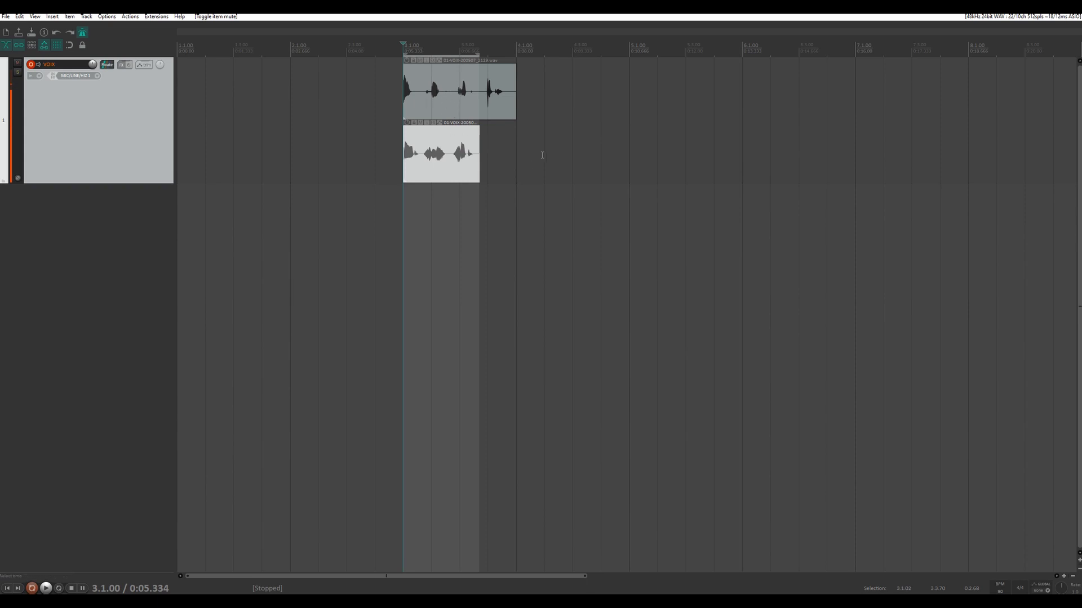
Play the two VOIX layers, trim the start of the lower one past its first sound, and play them again.
key("space")
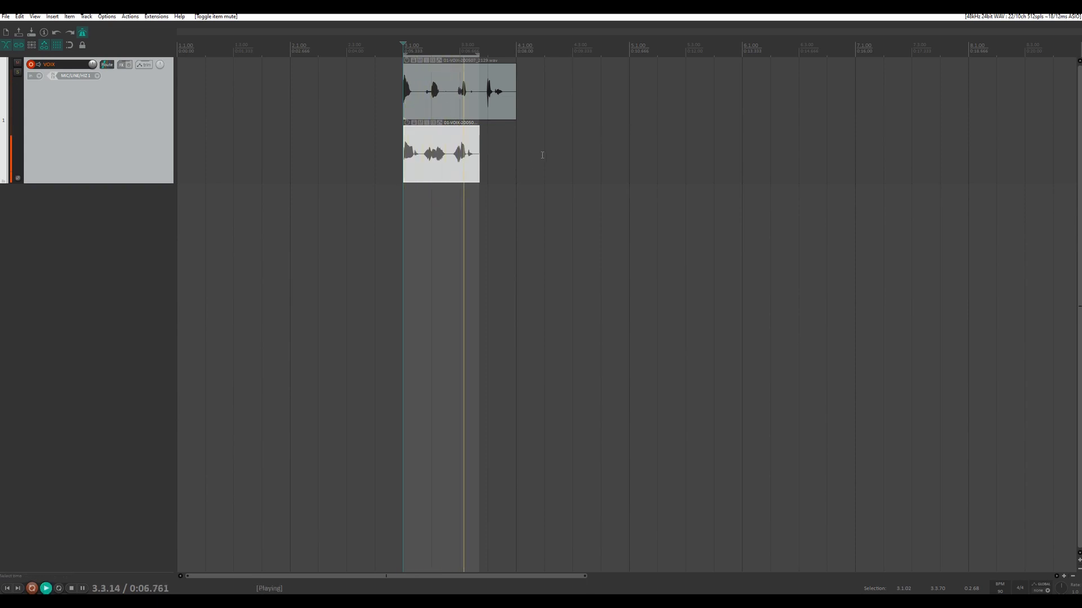
key("space")
left_click_drag(403, 162, 422, 164)
key("space")
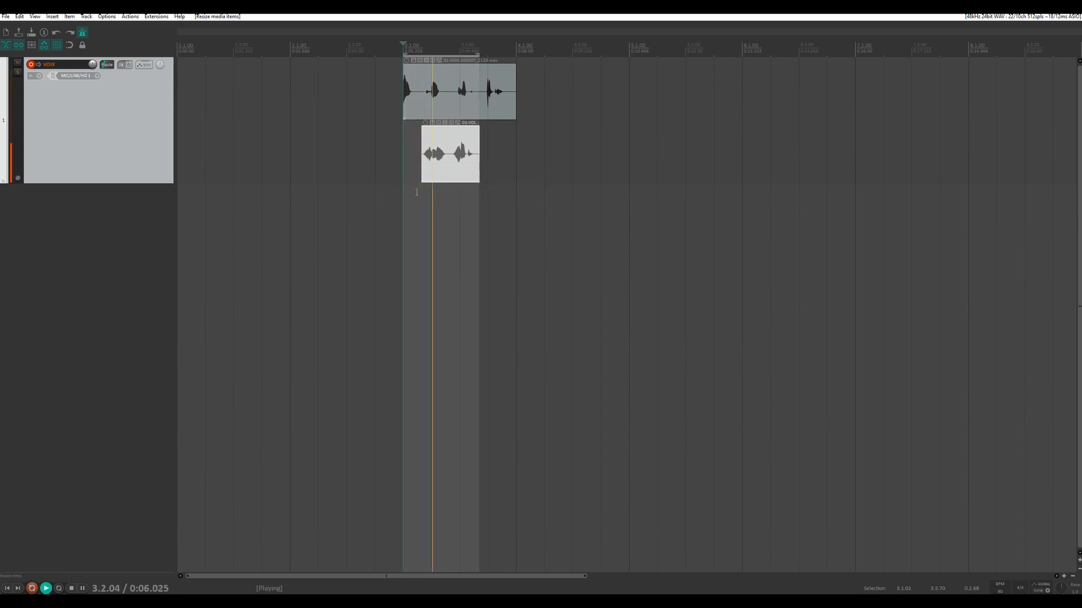
key("space")
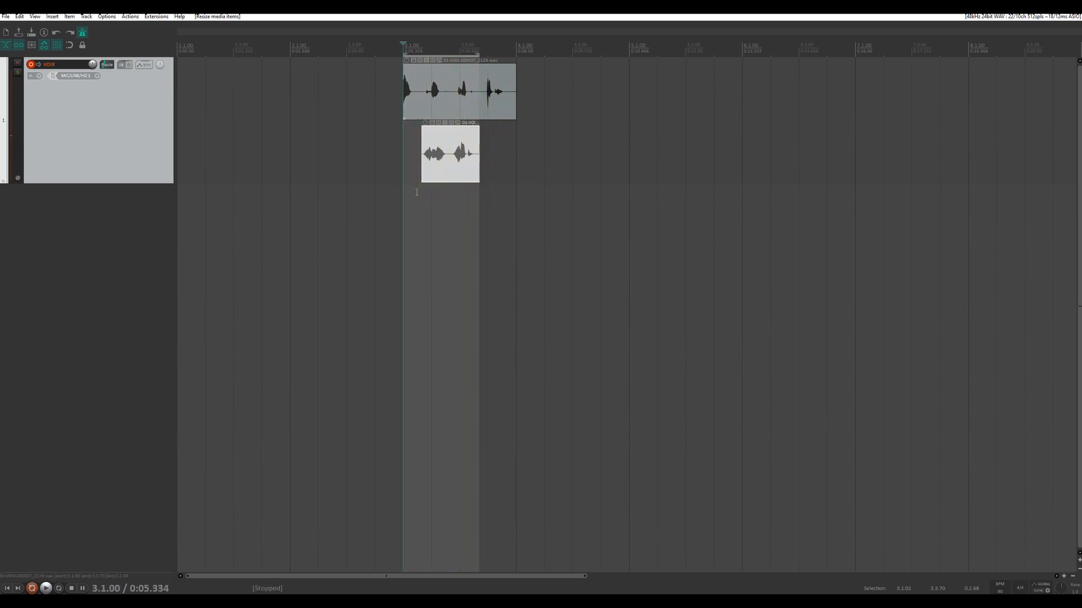
key("space")
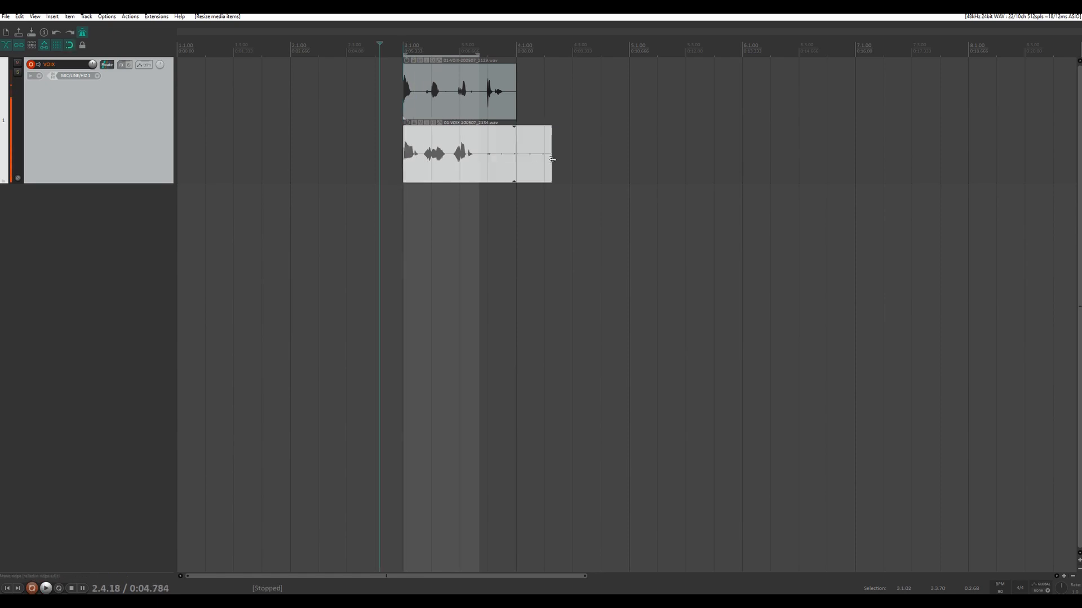
Trim both VOIX layers to end at 3.4.00 and set the time selection from 3.1.00 to 3.4.00.
left_click_drag(553, 160, 487, 161)
mouse_move(510, 110)
left_mouse_down()
mouse_move(477, 111)
mouse_move(489, 110)
left_mouse_up()
left_click_drag(404, 105, 403, 105)
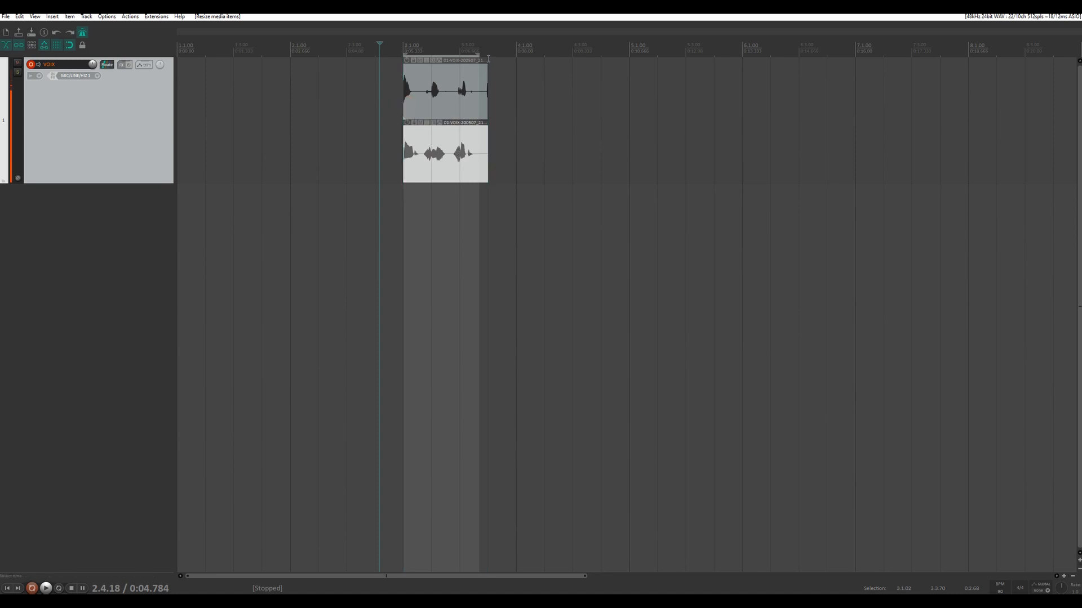
left_click_drag(488, 58, 396, 54)
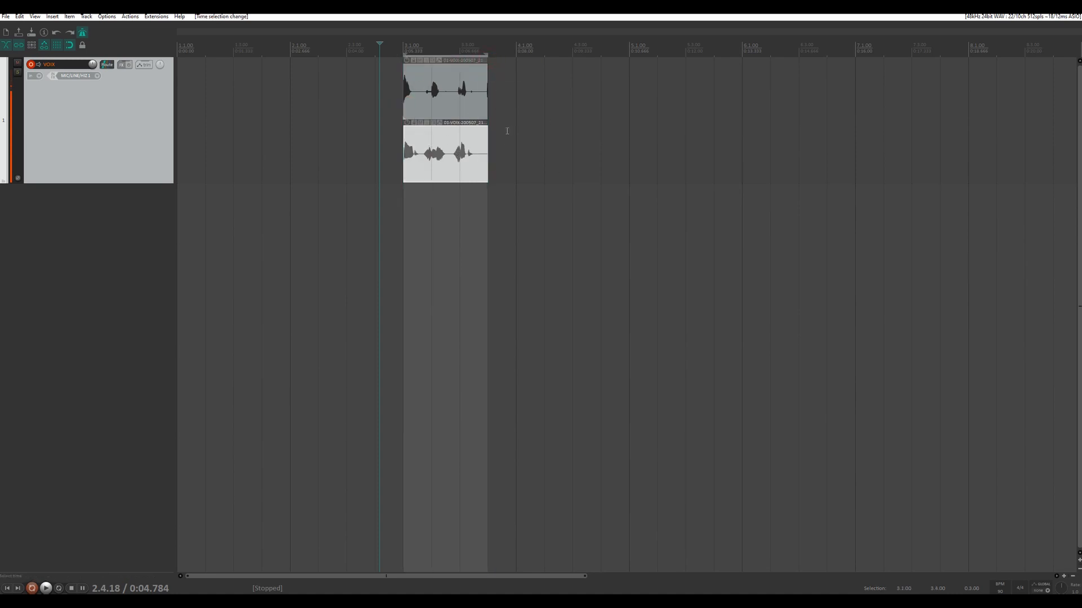
Extend both VOIX layers to 4.1.00, then shorten only the lower layer to end at 3.4.00.
left_click_drag(508, 142, 514, 110)
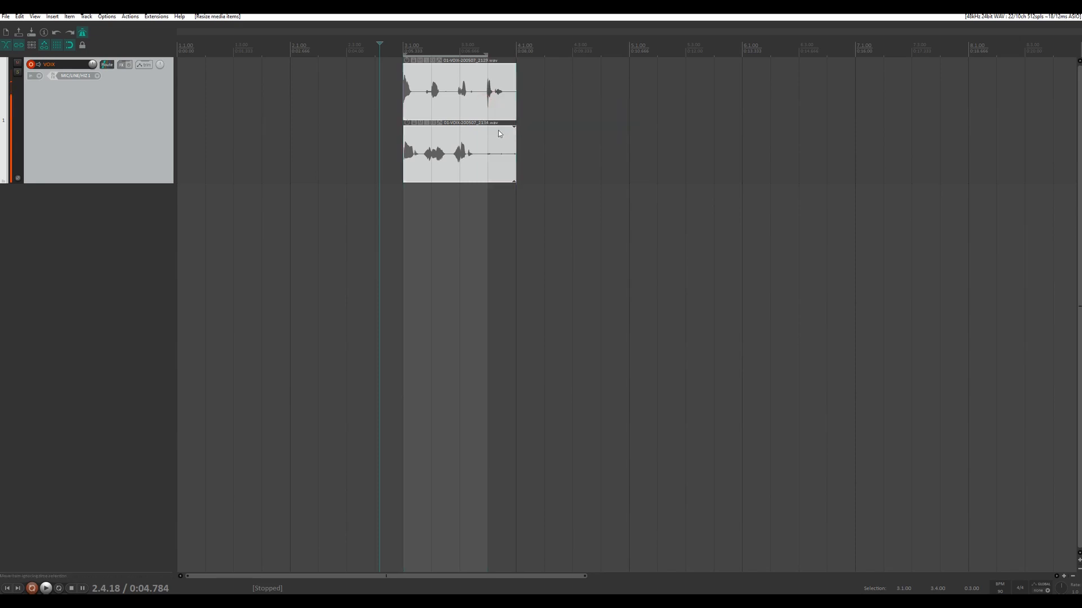
key("space")
left_click(489, 156)
left_click_drag(514, 158, 489, 160)
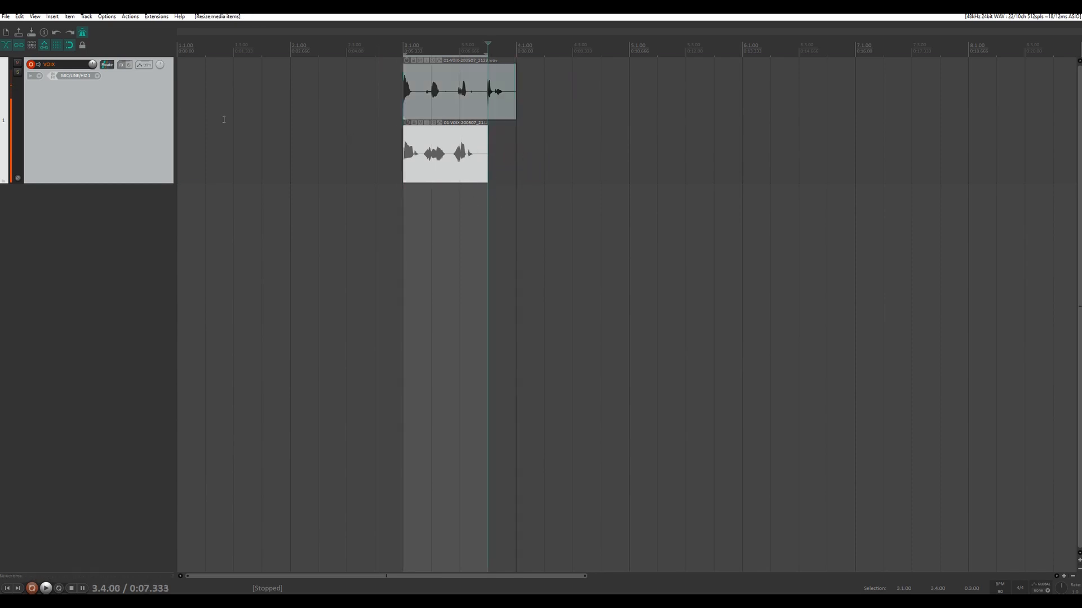
Set the project's item mix behavior to "Items always mix" and apply it.
key("alt+Return")
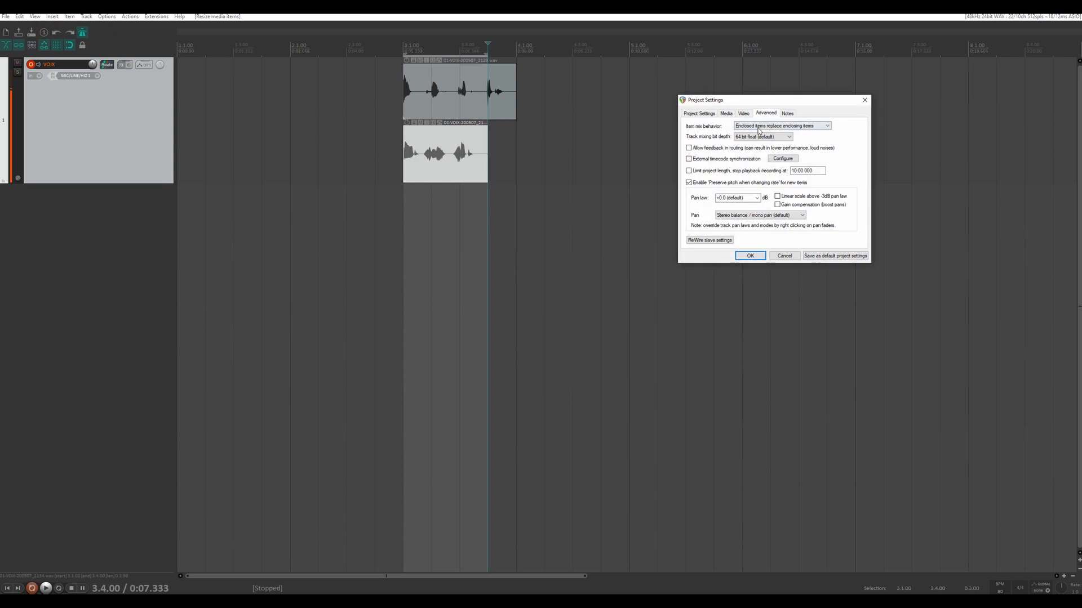
left_click(758, 131)
left_click(755, 140)
left_click(750, 256)
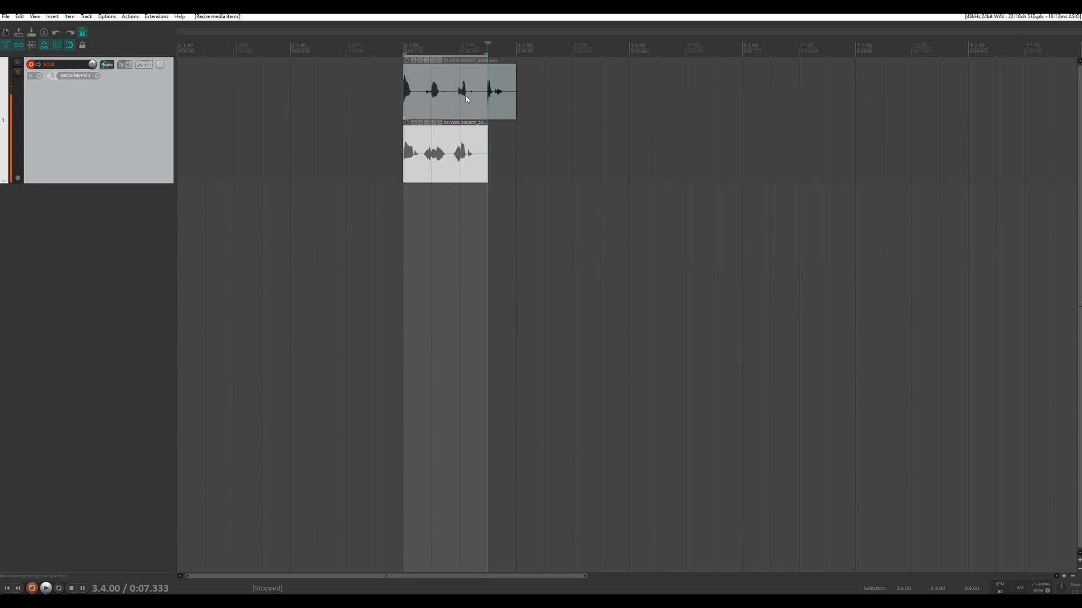
Play the two overlapping VOIX layers from 2.4.00.
left_click(375, 45)
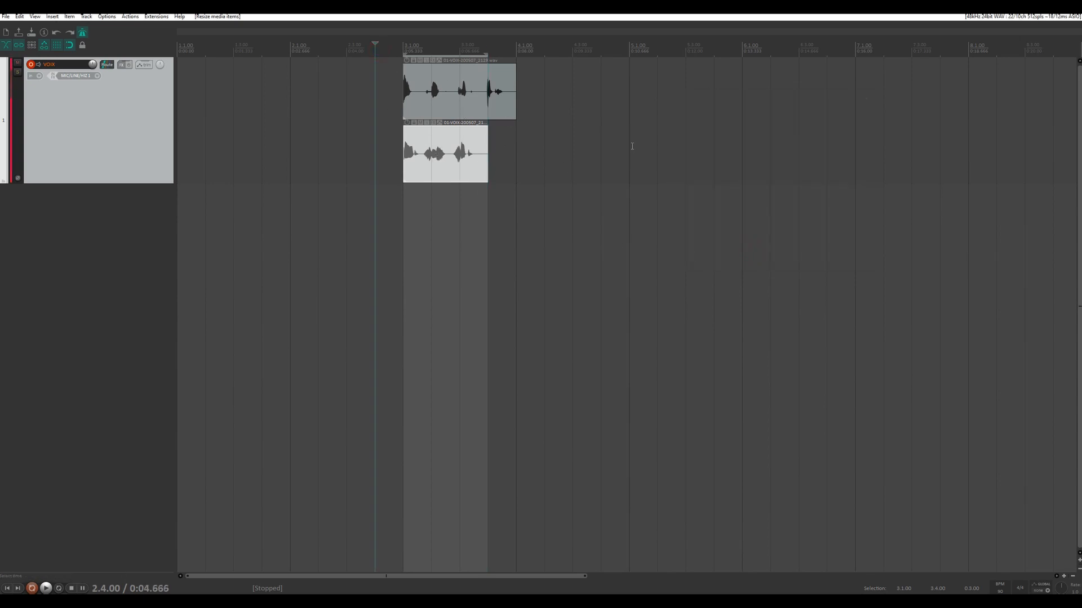
key("space")
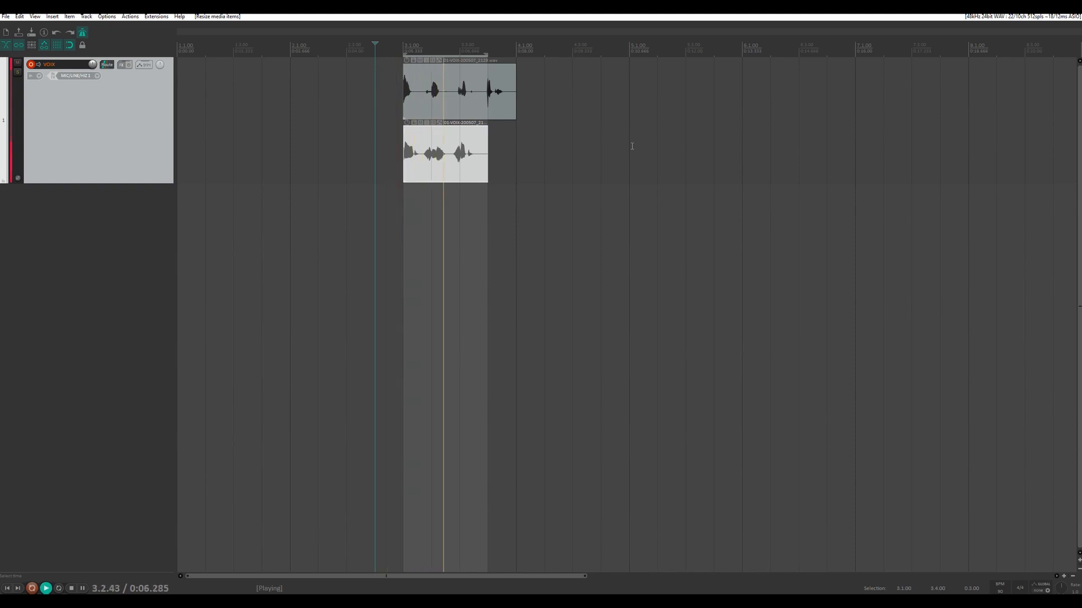
key("space")
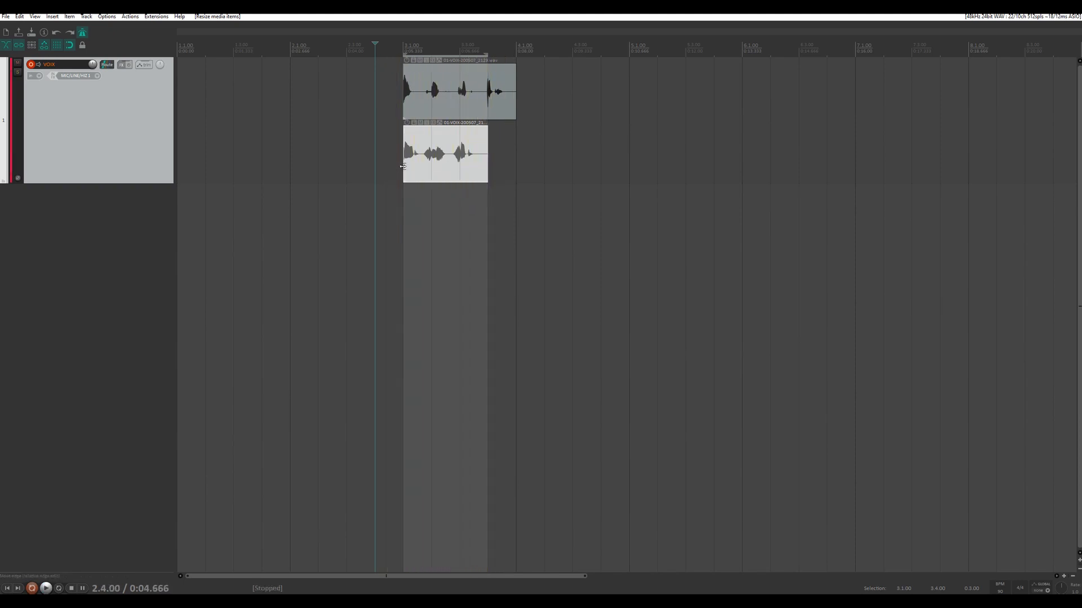
Temporarily trim the lower layer's start to 3.2.00, play the overlap from 2.4.00, and restore the start to 3.1.00.
left_click_drag(403, 166, 431, 167)
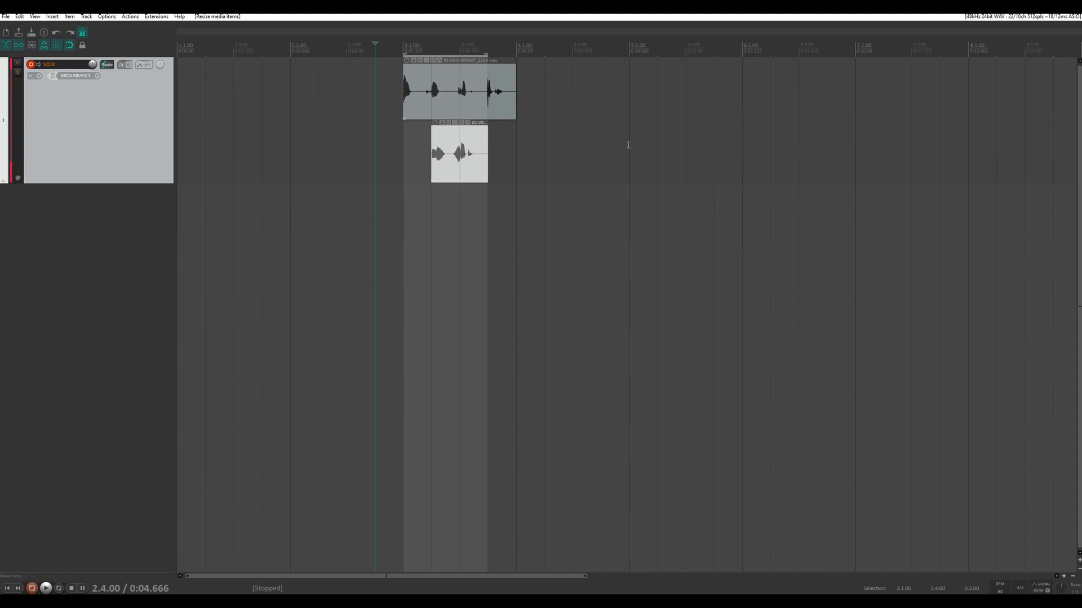
key("space")
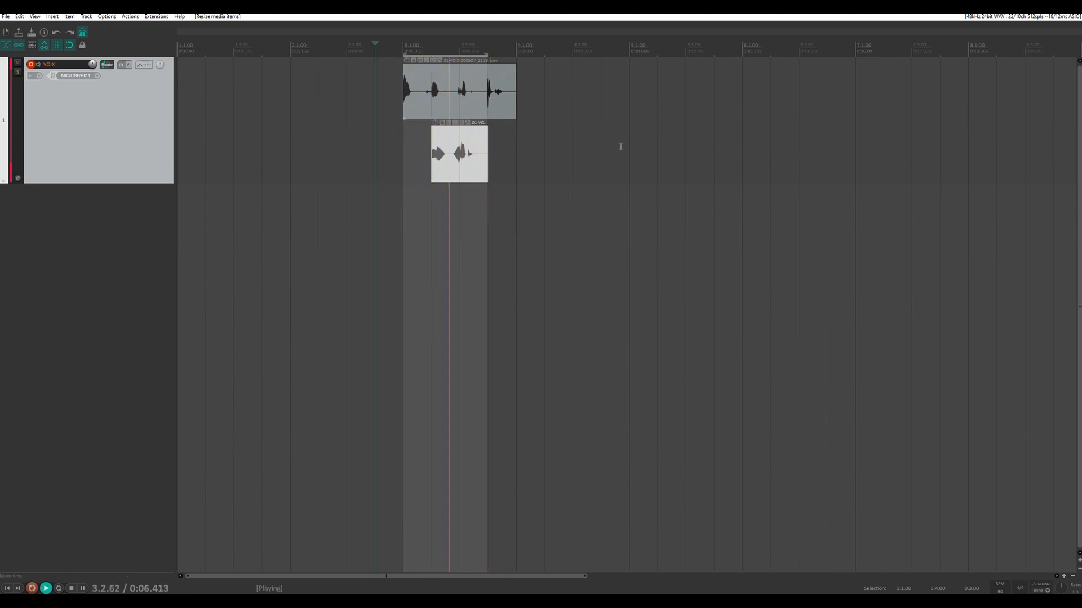
key("space")
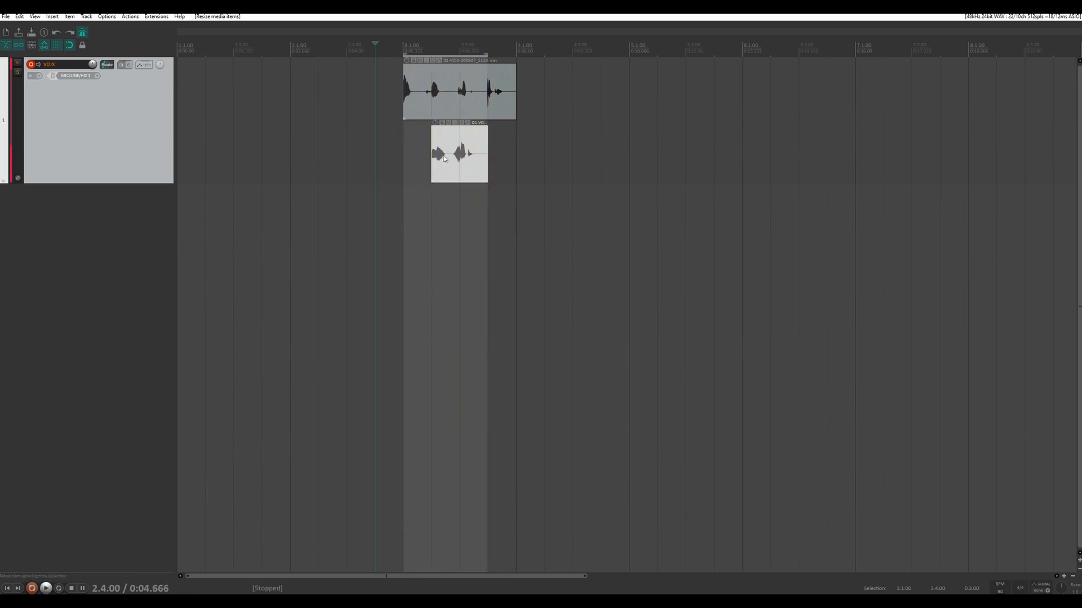
left_click_drag(432, 160, 411, 163)
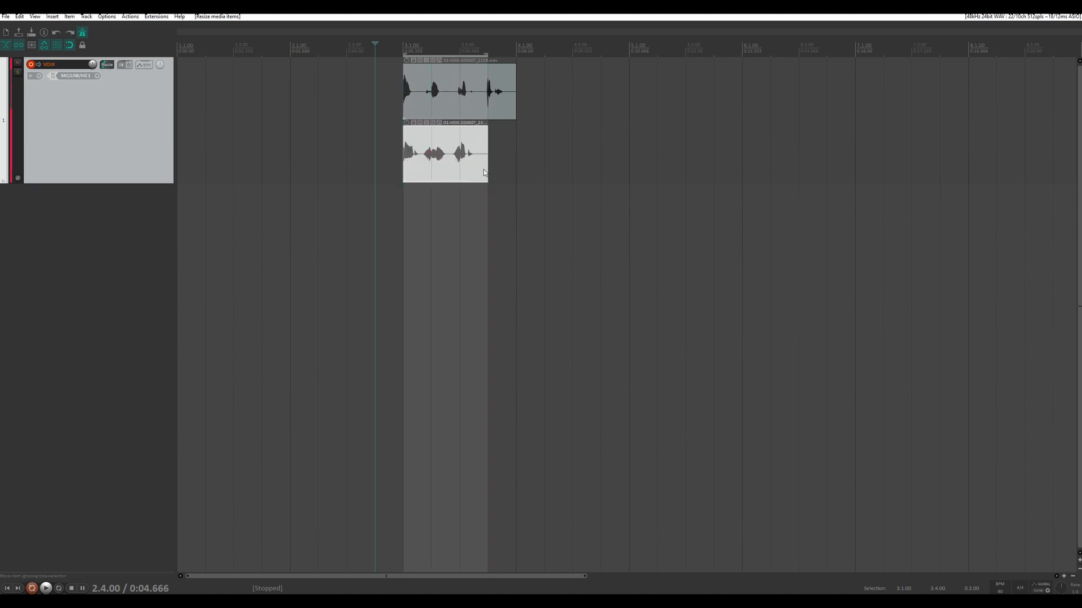
Set the project's item mix behavior to "Items always replace earlier items" and apply it.
left_click(44, 32)
left_click(753, 126)
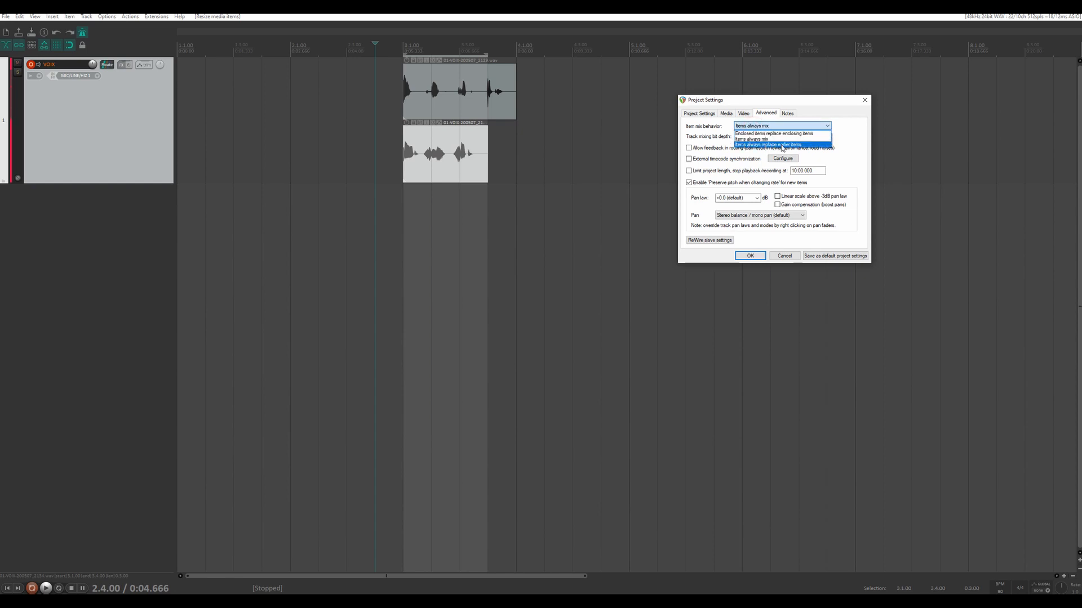
left_click(754, 144)
left_click(752, 256)
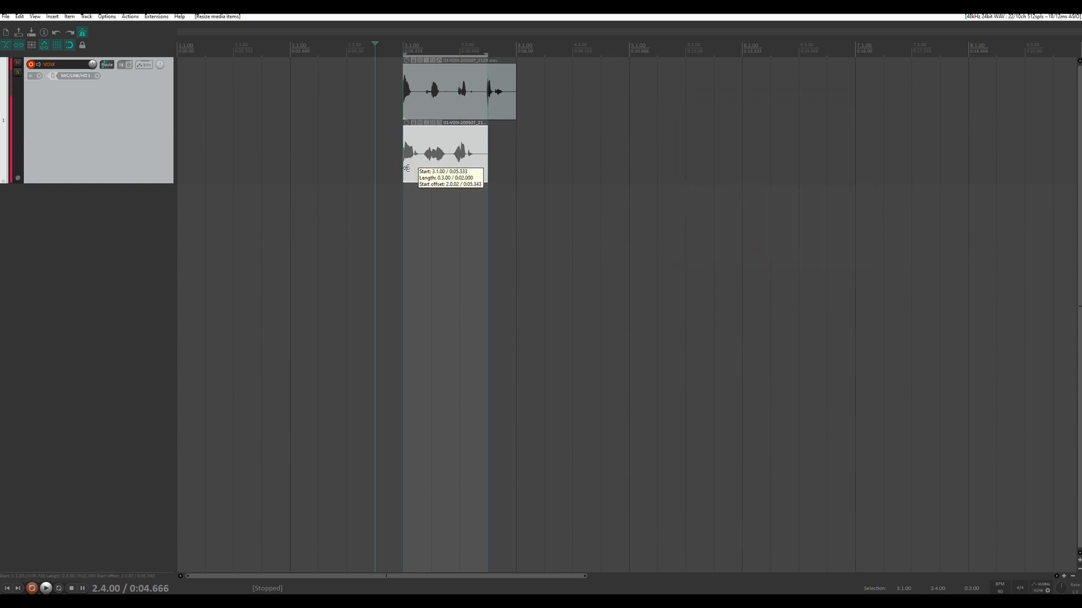
Trim the lower layer's start to 3.2.00, extend its end to 4.3.00, and play the overlap from 2.4.00.
left_click_drag(407, 168, 426, 165)
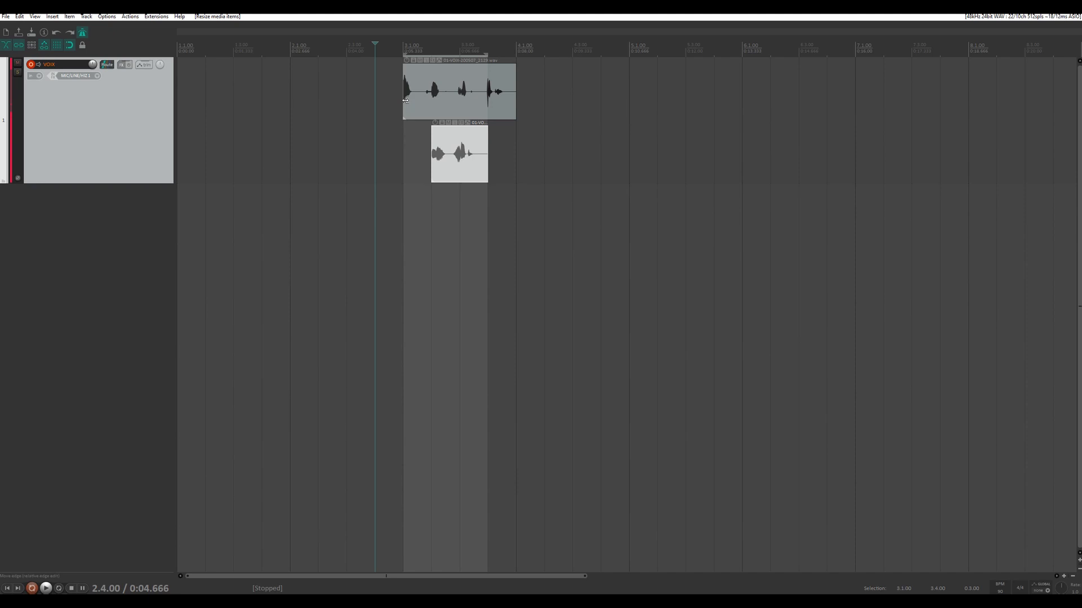
left_click_drag(486, 153, 572, 153)
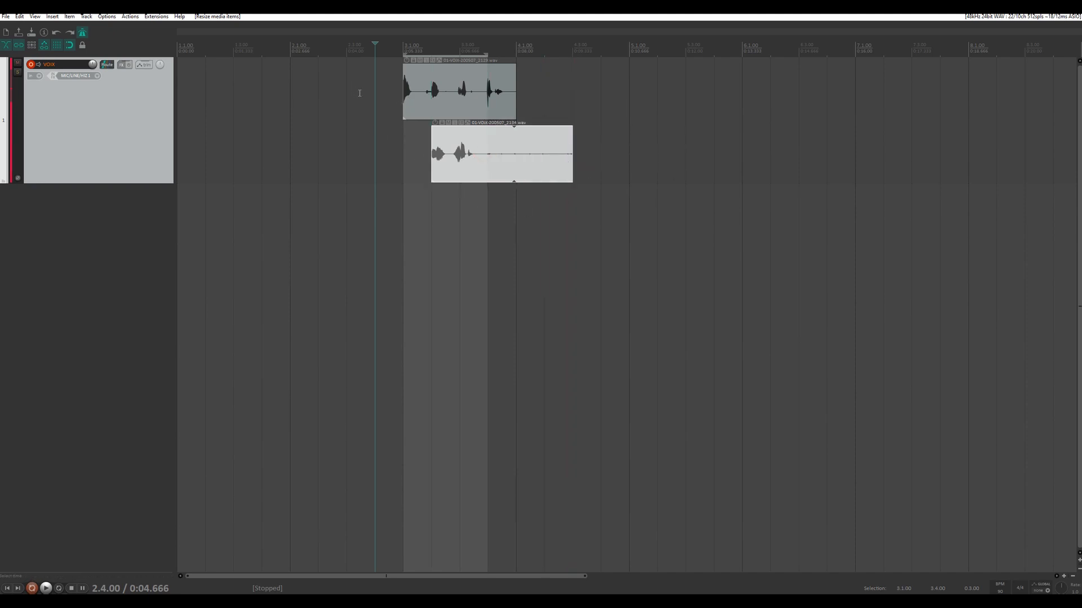
key("space")
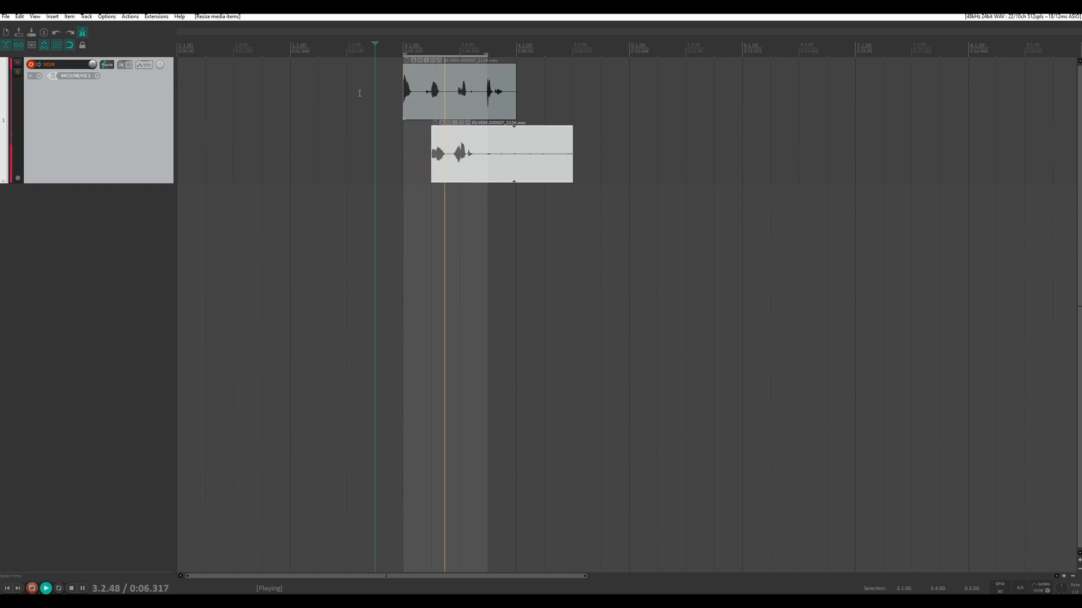
key("space")
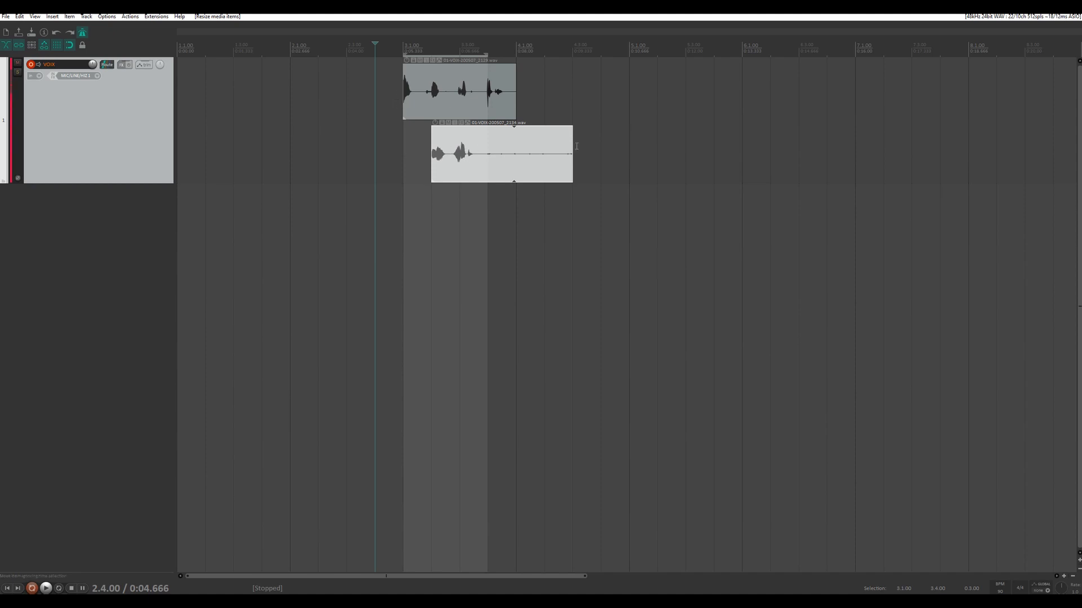
key("space")
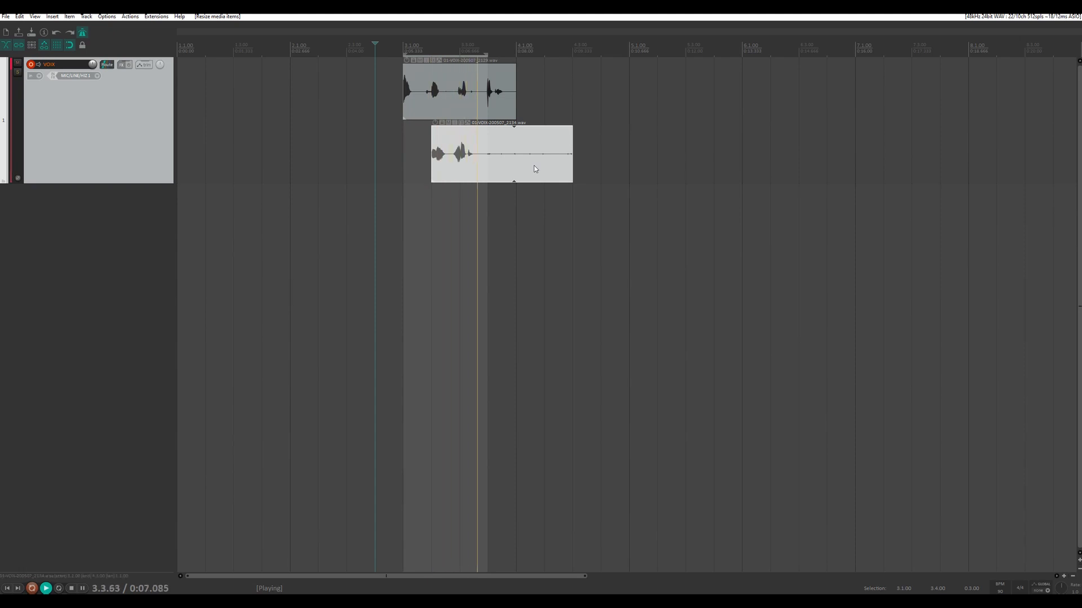
key("space")
Extend the lower layer's start to 2.4.00, shorten the upper layer to 3.2.00–3.3.00, and play the overlap after each upper-layer trim.
left_click_drag(437, 158, 382, 157)
left_click_drag(403, 104, 431, 105)
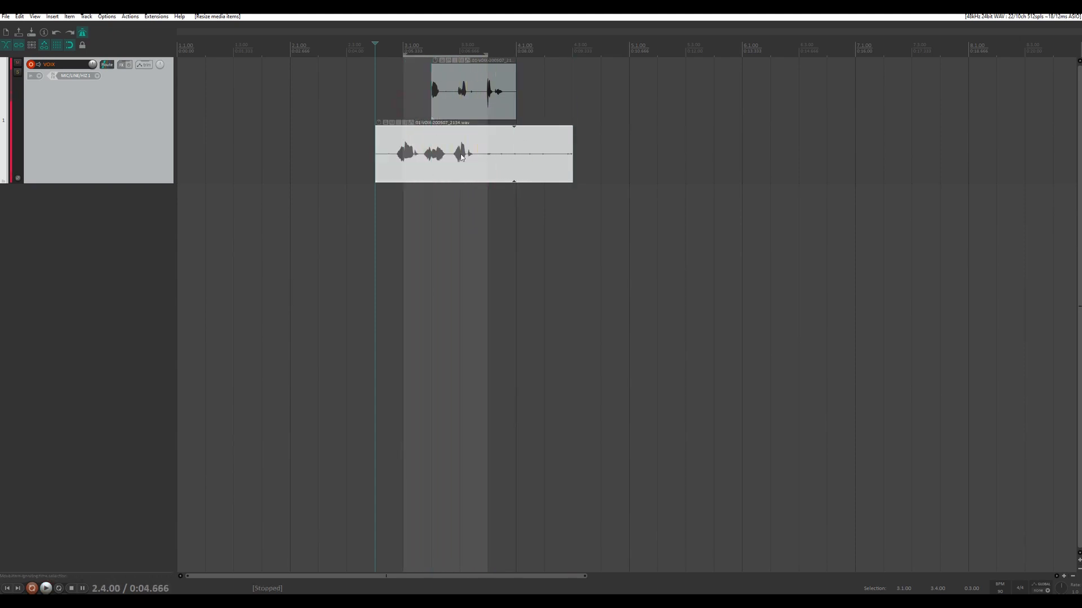
key("space")
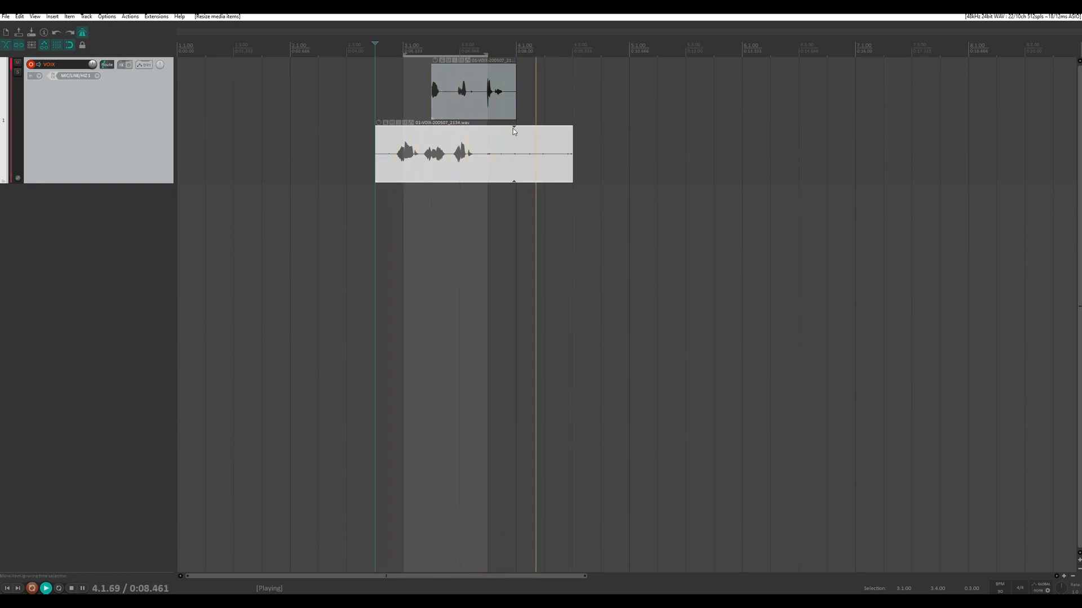
key("space")
left_click_drag(514, 113, 469, 112)
key("space")
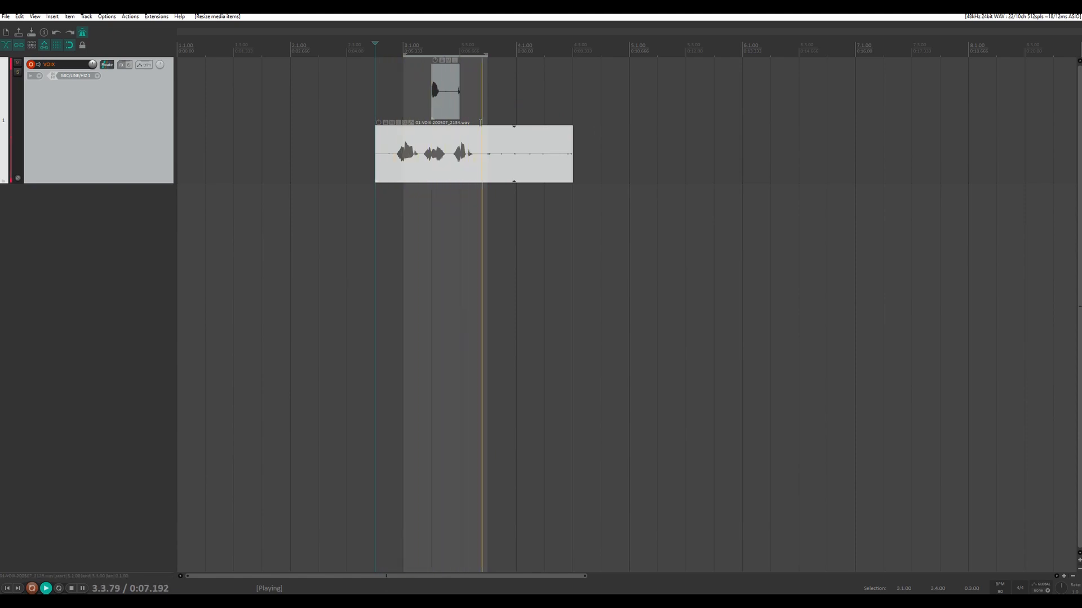
Restore the lower layer to 3.1.00–3.4.00 and review the options for new recordings that overlap existing media items.
left_click_drag(376, 160, 405, 158)
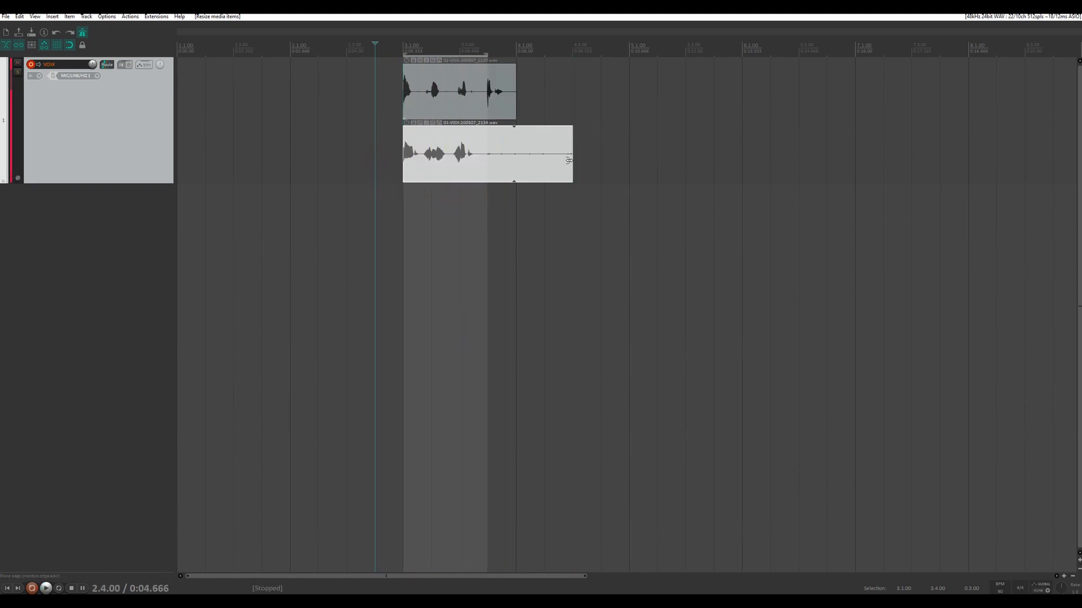
left_click_drag(569, 160, 488, 160)
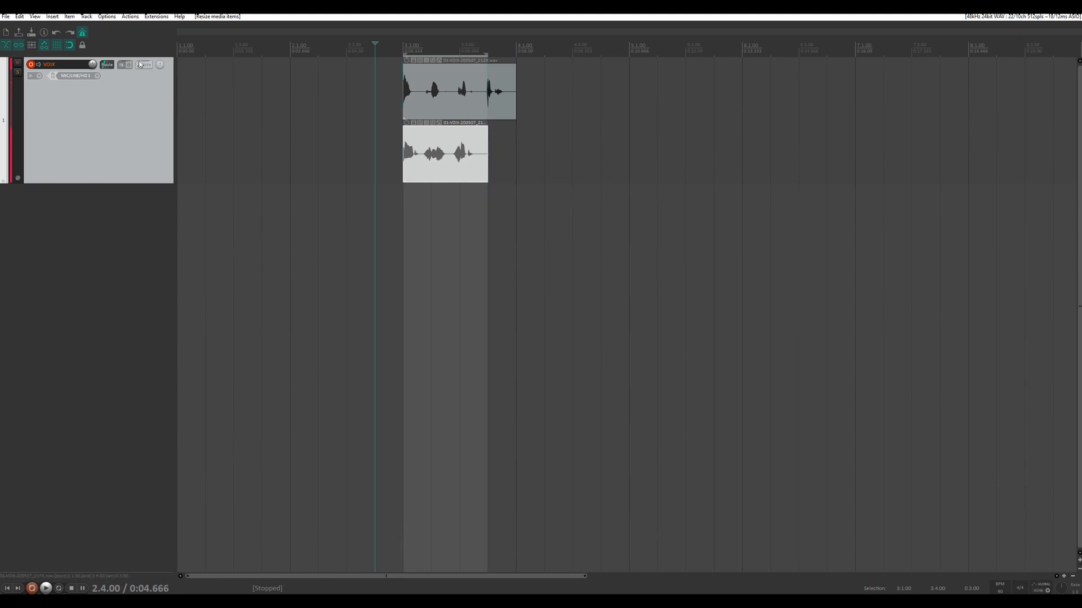
left_click(107, 17)
mouse_move(121, 59)
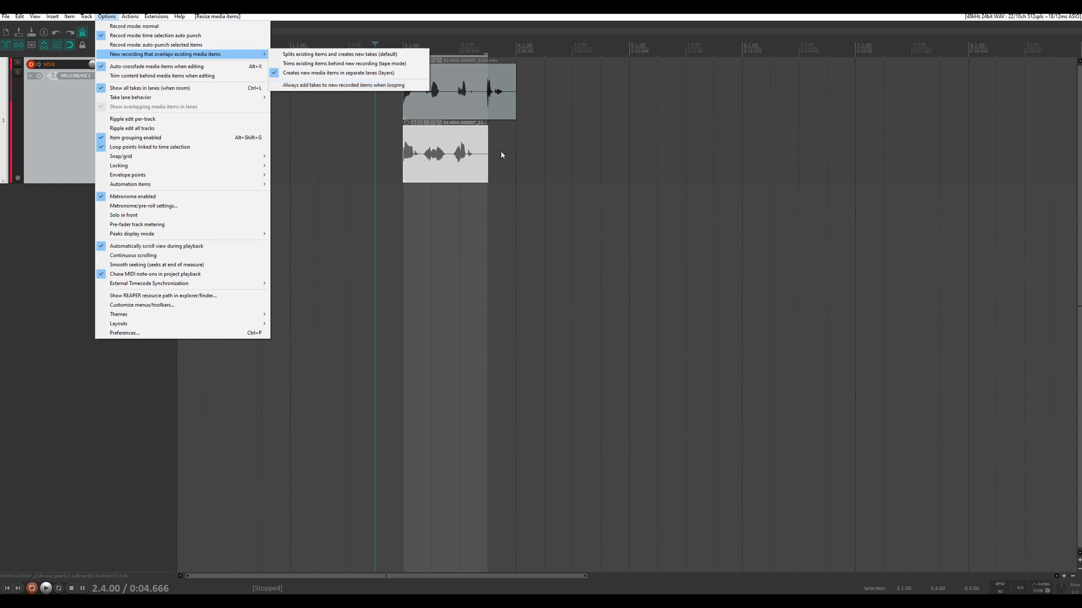
left_click(562, 160)
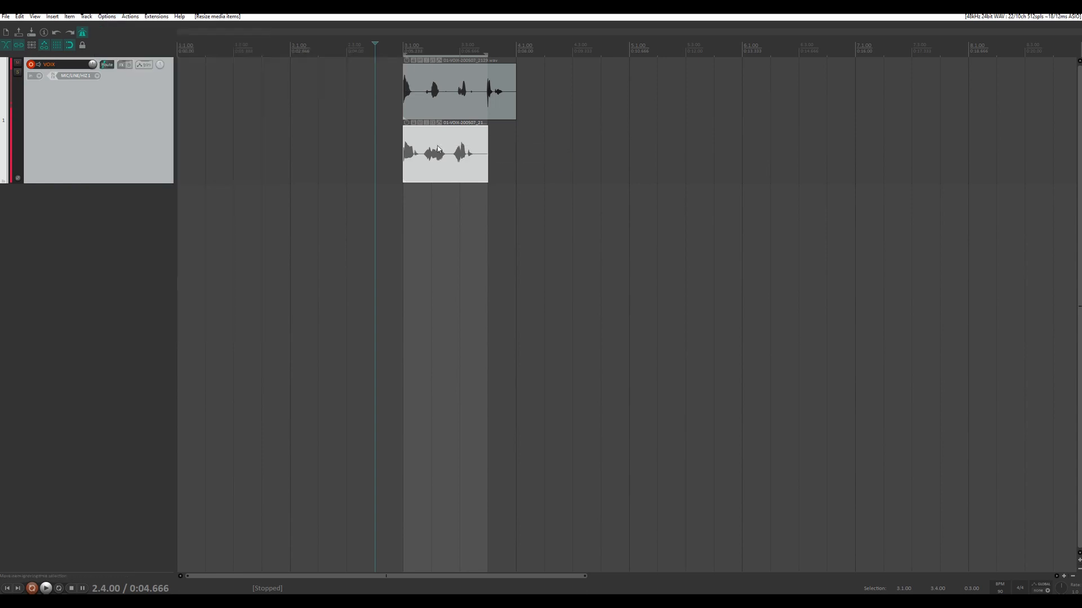
Delete the lower layer and extend the time selection's end to 4.1.00.
key("Delete")
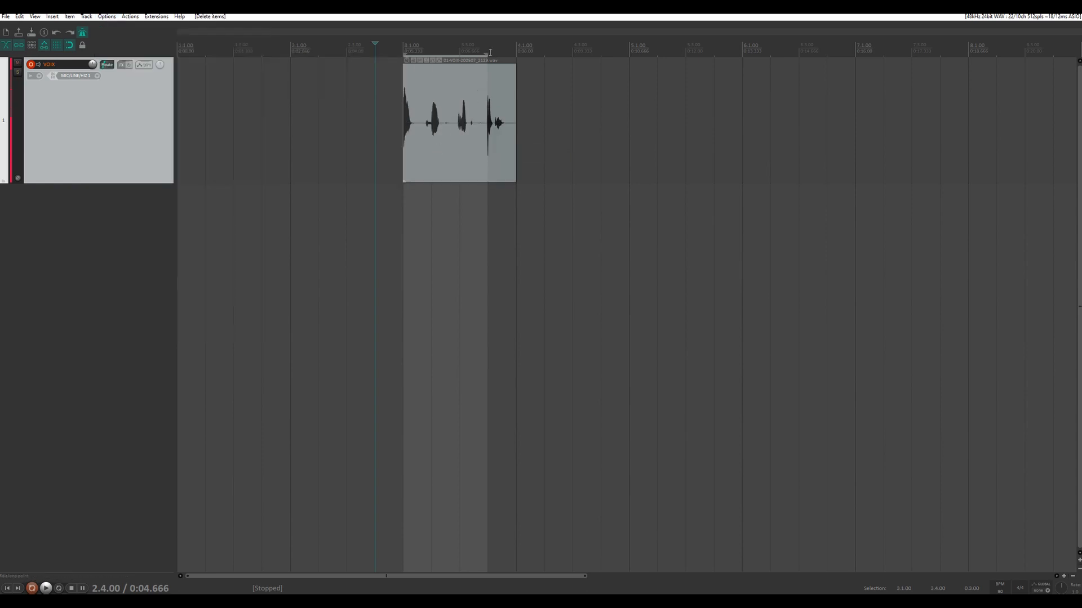
left_click_drag(489, 52, 516, 53)
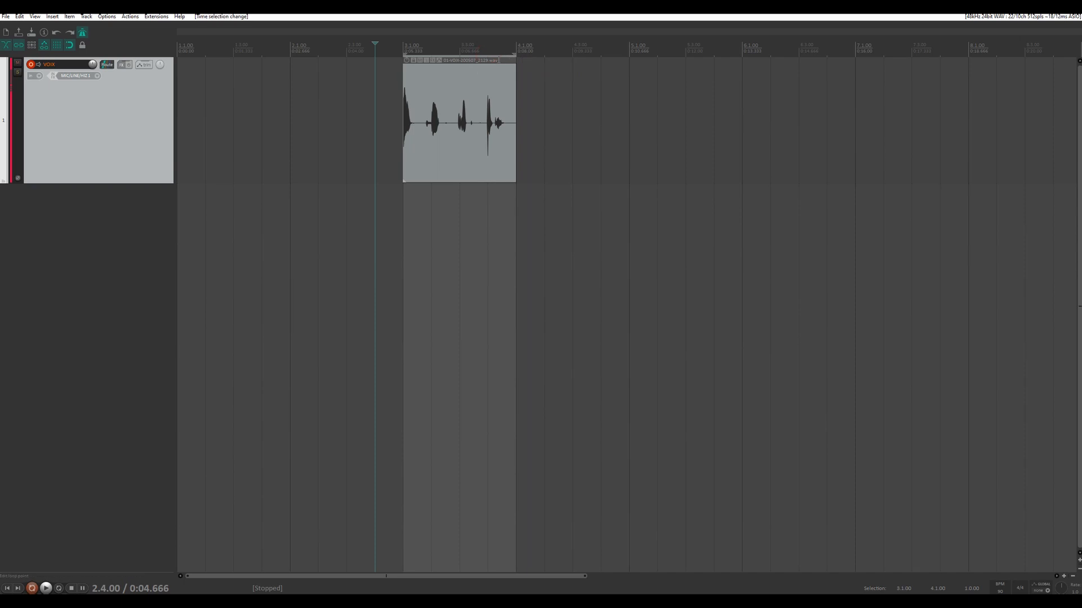
Enable repeat and loop-record new layers over the remaining VOIX item from 3.1.00.
left_click(403, 49)
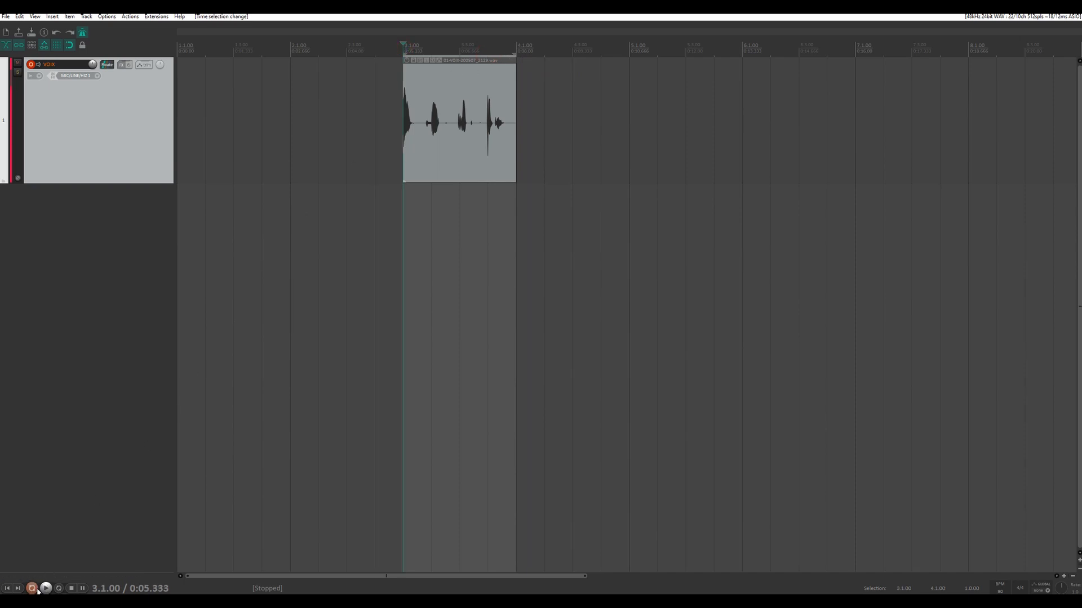
left_click(59, 588)
key("ctrl+r")
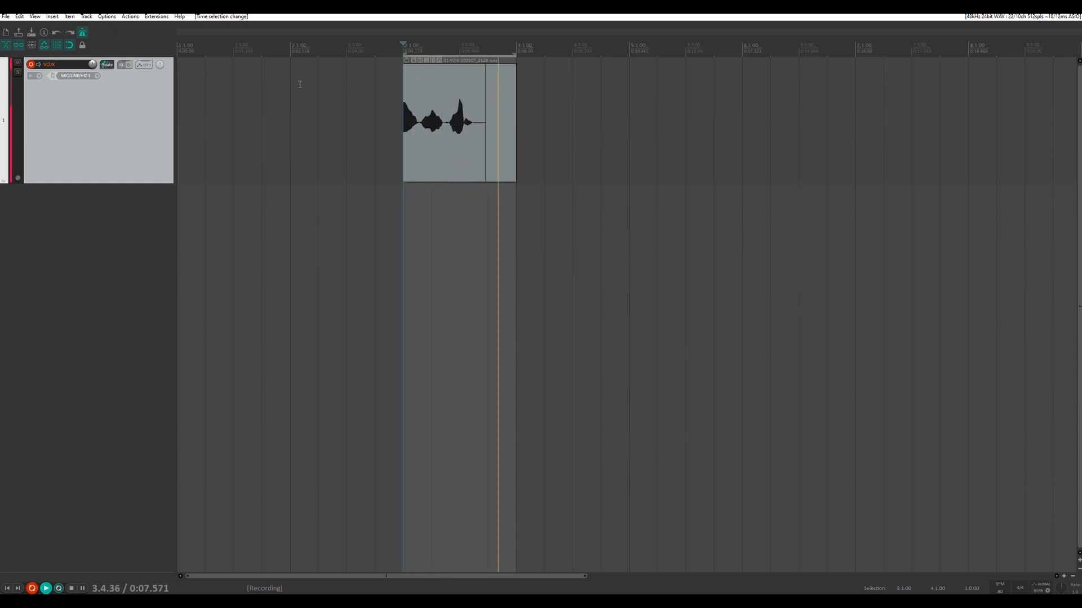
key("ctrl+r")
key("space")
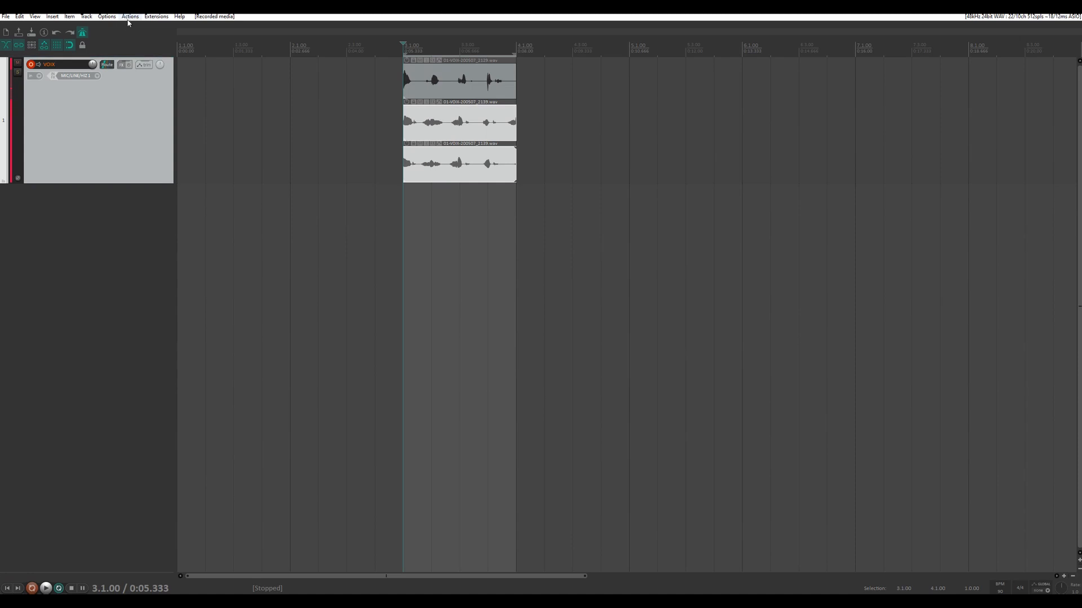
Turn on "Always add takes to new recorded items when looping" for overlapping recordings.
left_click(130, 16)
mouse_move(106, 16)
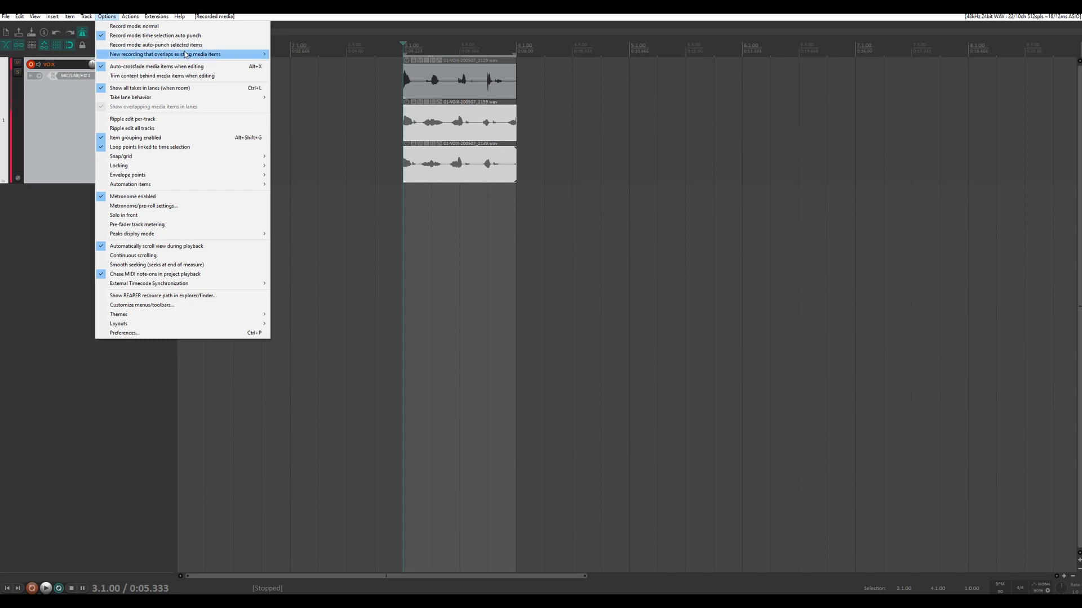
mouse_move(186, 54)
left_click(312, 85)
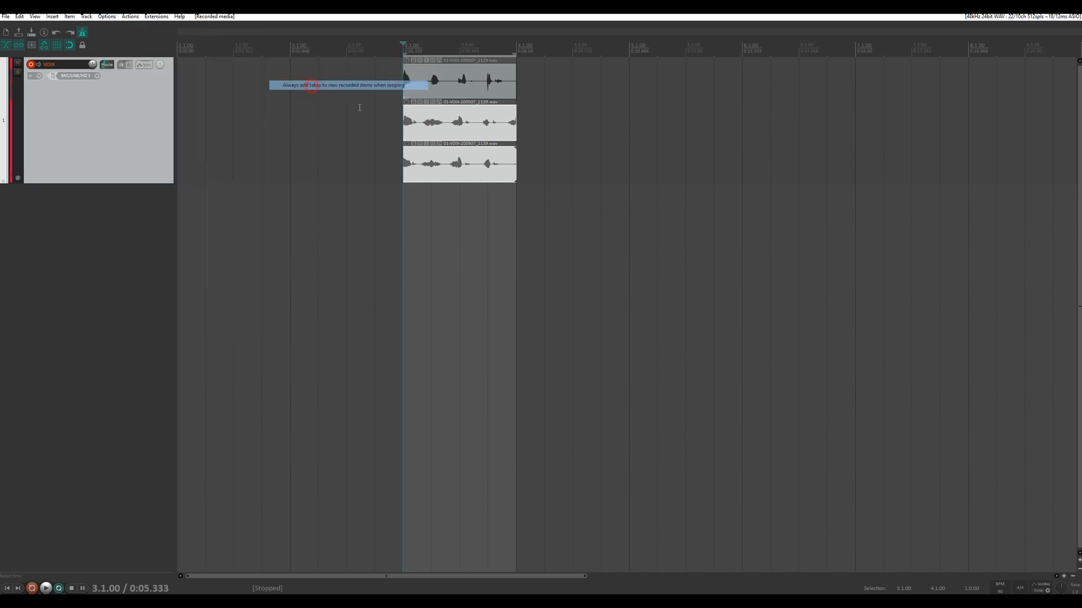
Delete the two newly recorded layers and loop-record again over the original VOIX item.
key("Delete")
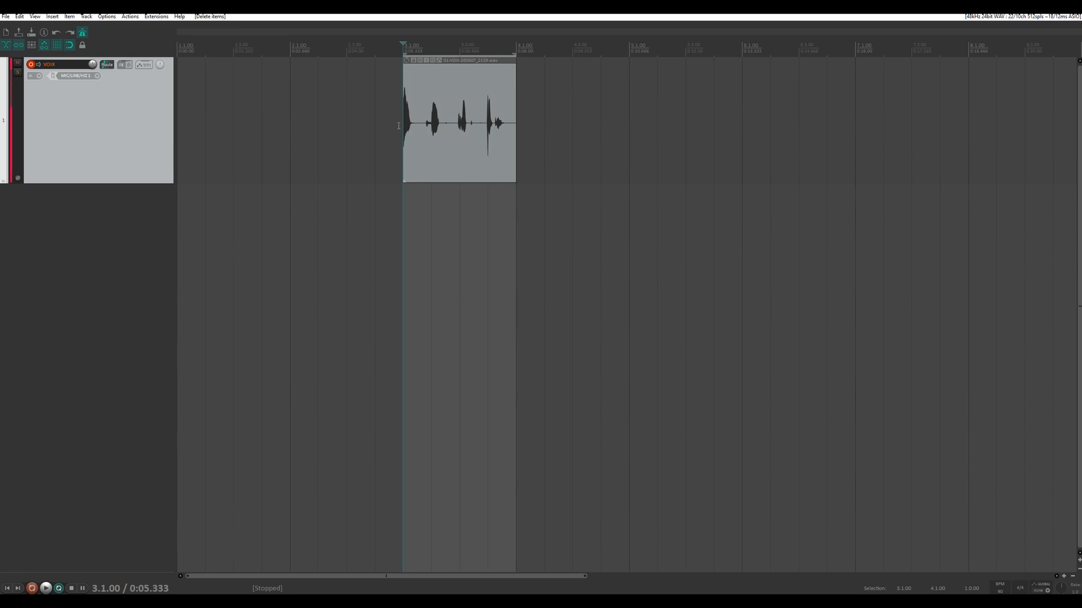
key("ctrl+r")
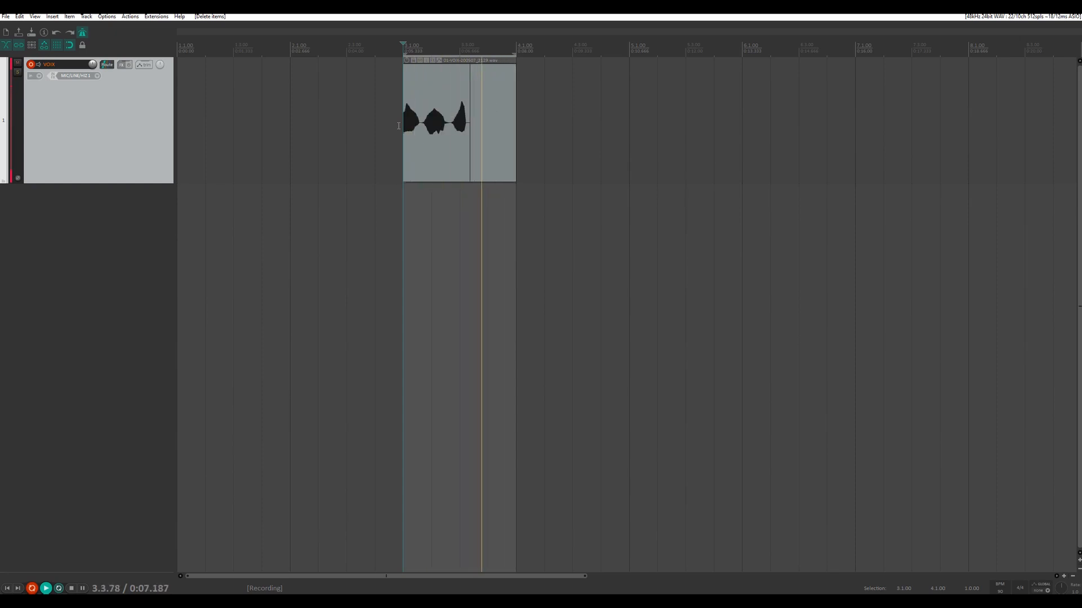
key("space")
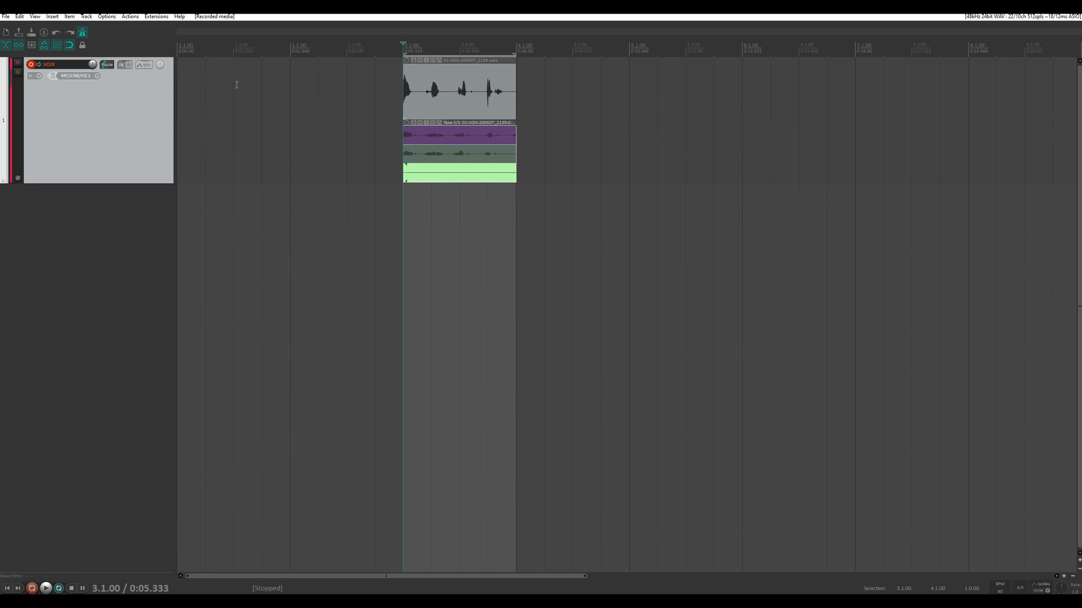
Review the overlap recording options with layers mode and takes-when-looping enabled.
left_click(130, 16)
mouse_move(99, 20)
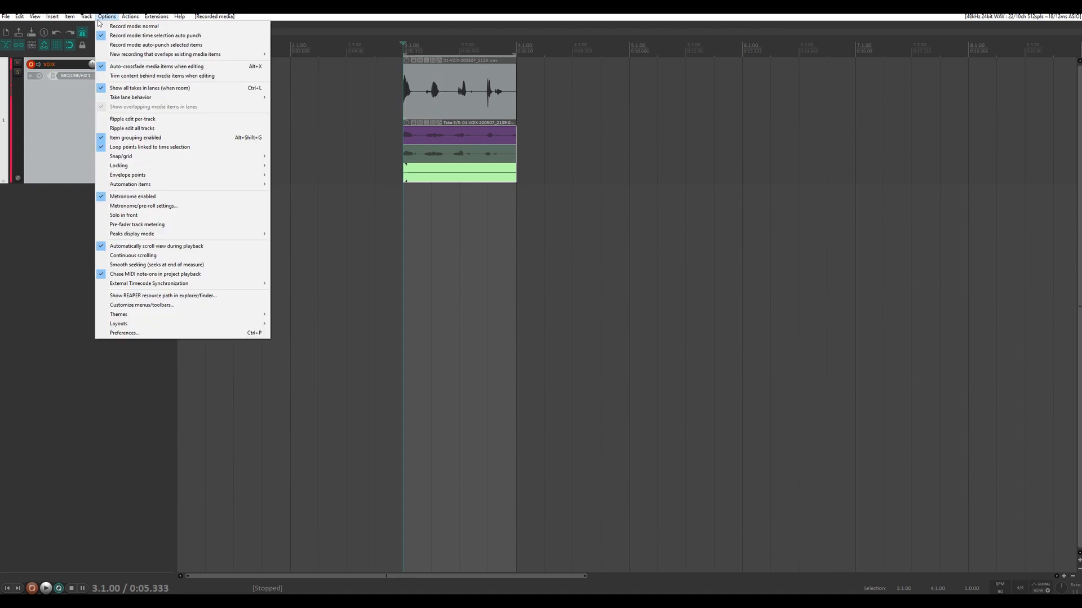
mouse_move(237, 54)
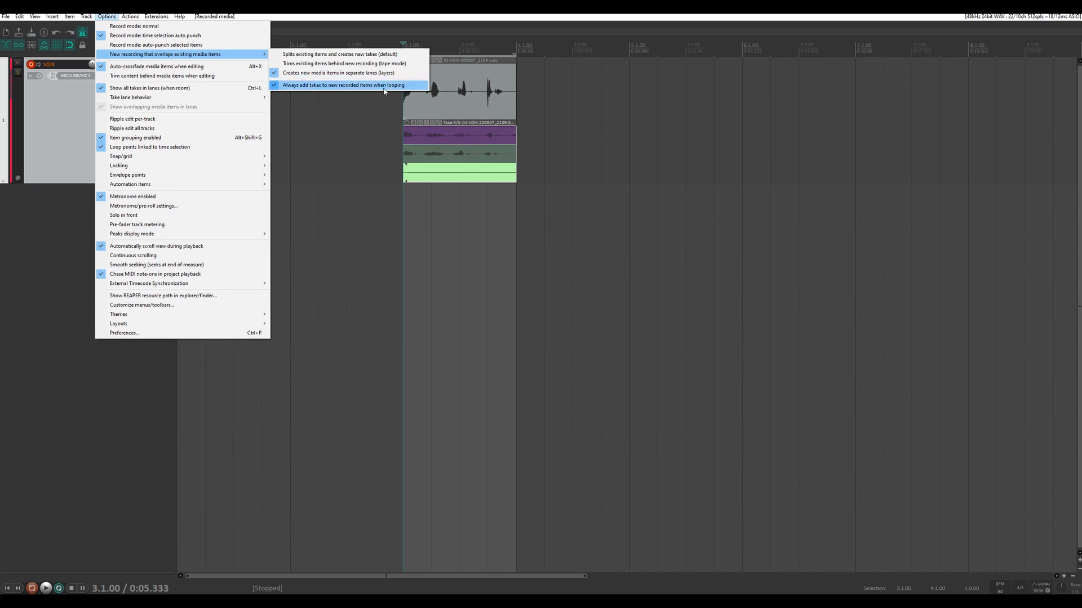
left_click(365, 154)
Make the first take active in the lower multi-take item.
left_click(466, 138)
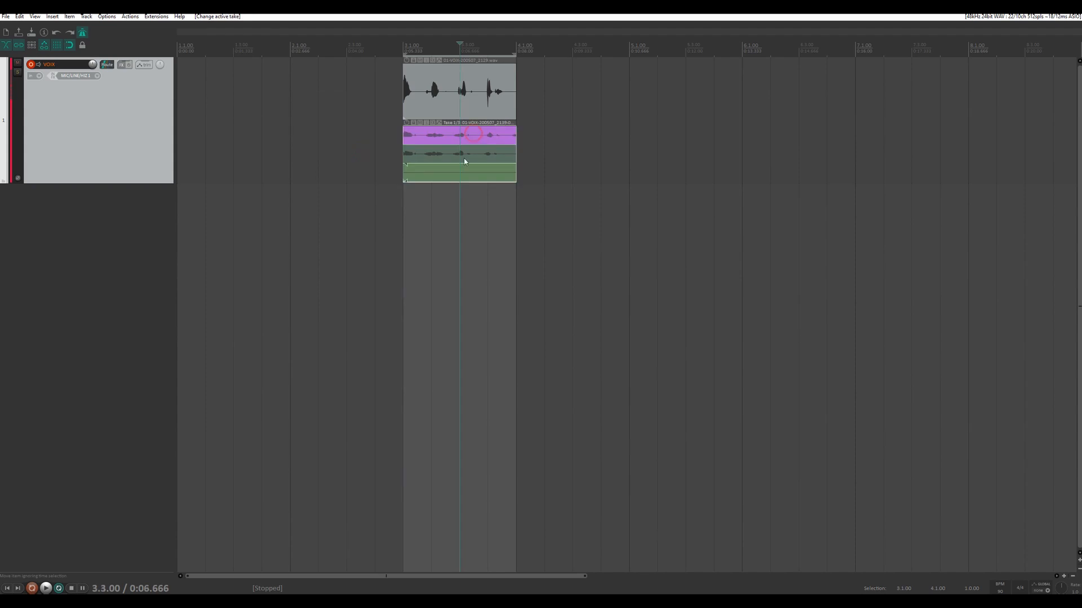
left_click(464, 158)
left_click(464, 139)
Select both VOIX items and set overlapping recordings to "Splits existing items and creates new takes (default)".
left_click_drag(622, 232, 350, 93)
left_click(109, 19)
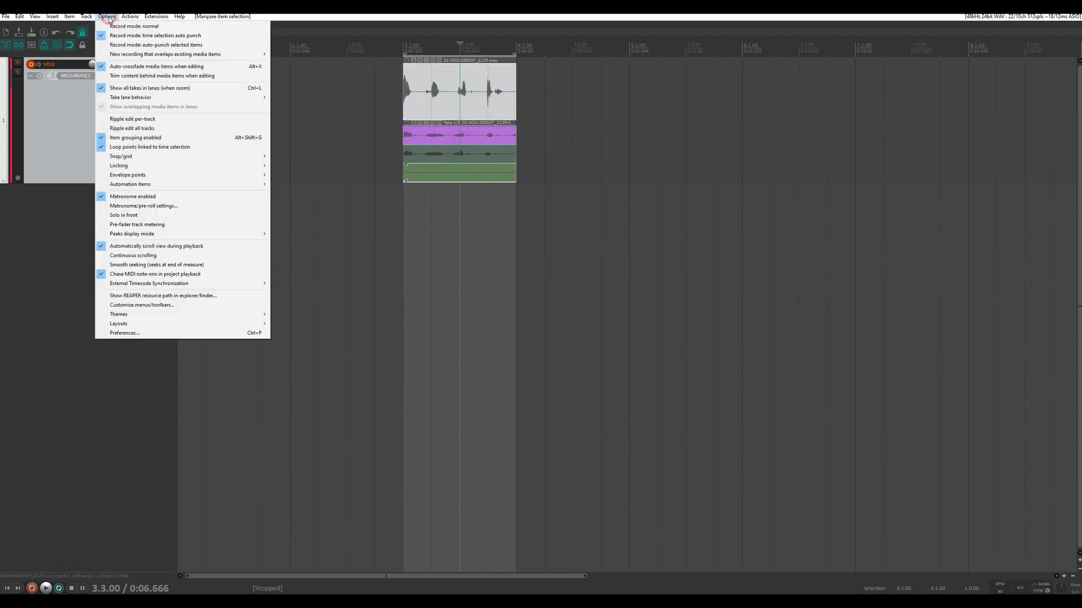
mouse_move(131, 54)
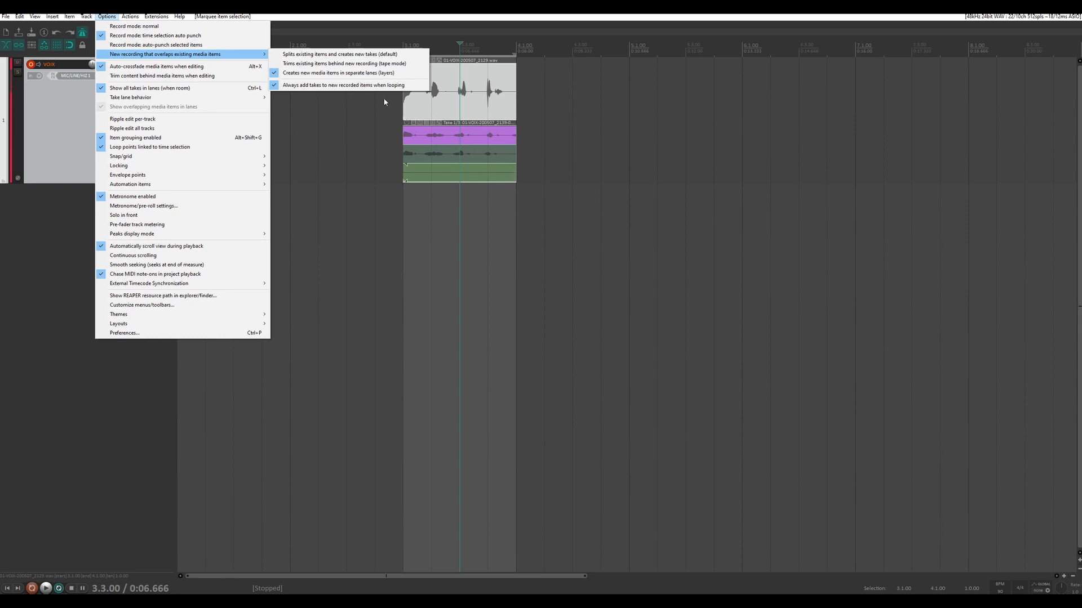
left_click(345, 55)
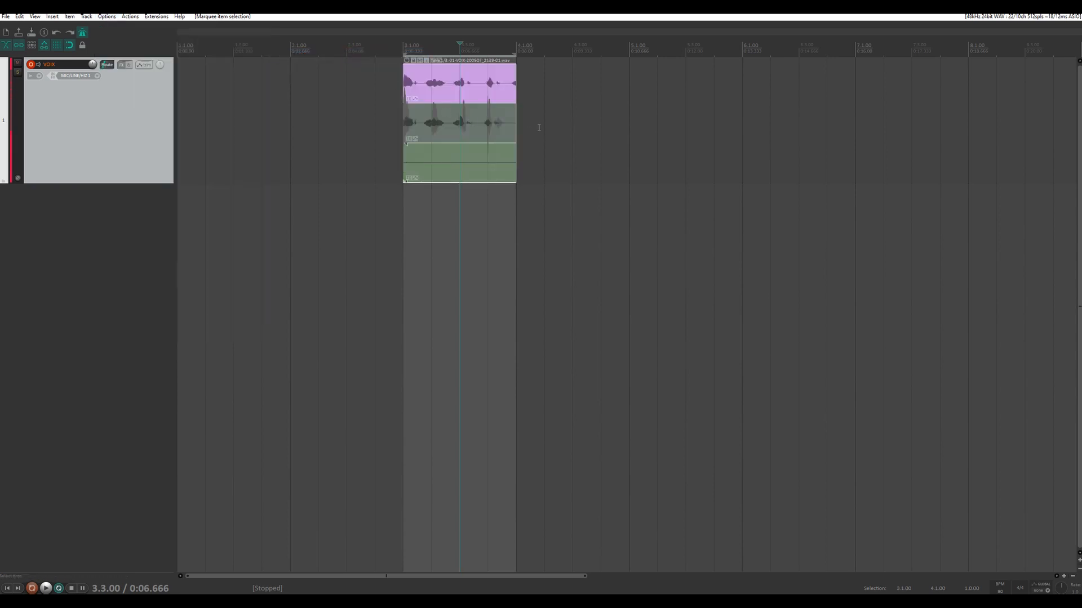
Delete the items from the VOIX track.
left_click(487, 135)
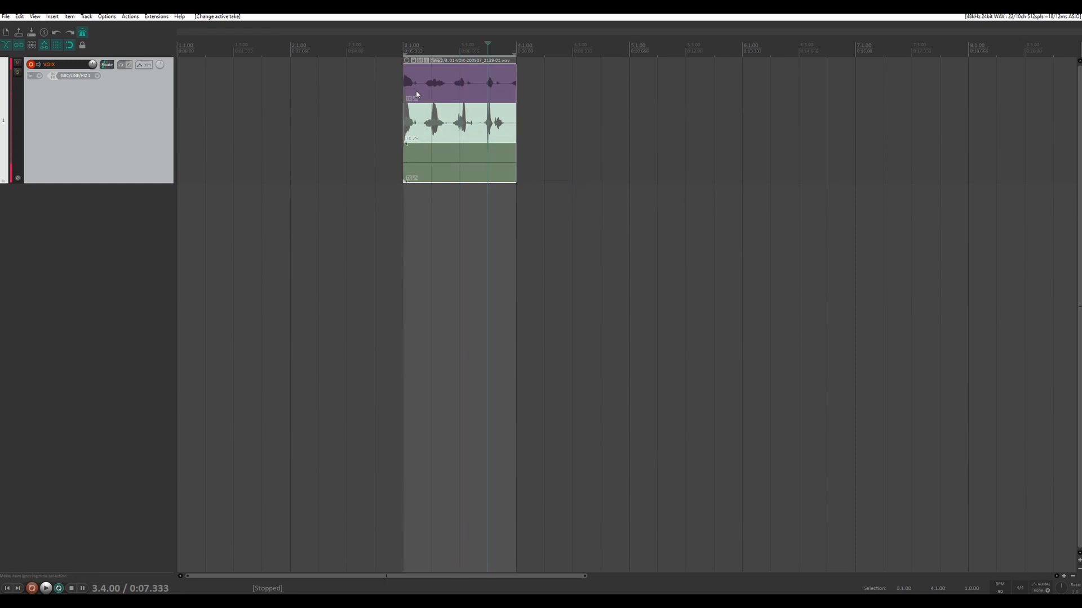
key("Delete")
Turn off the metronome and loop-record new takes on the empty VOIX track from 3.1.00.
left_click(403, 49)
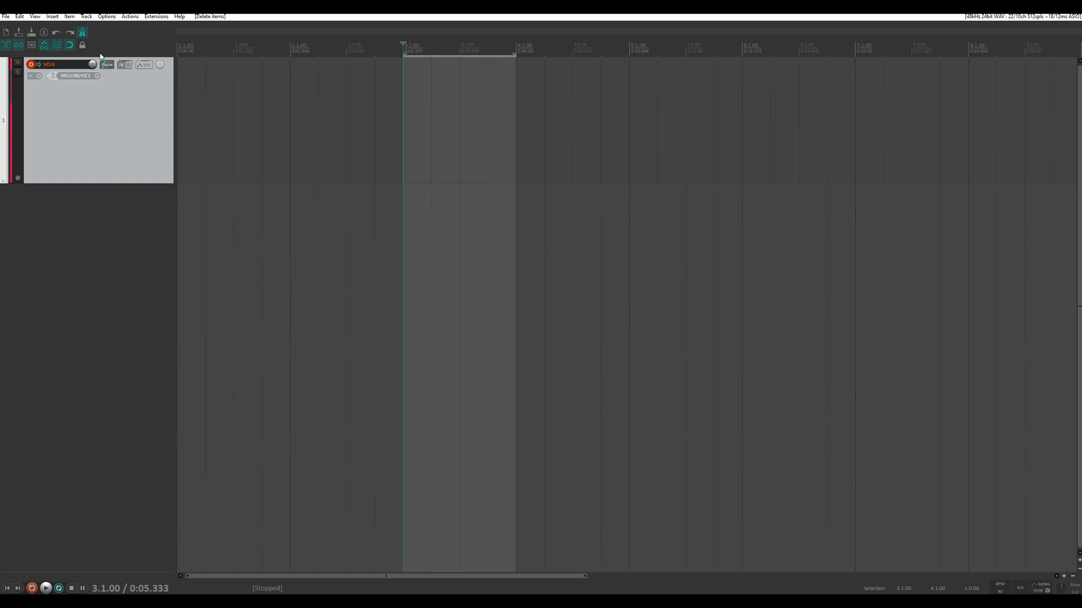
left_click(82, 32)
key("ctrl+r")
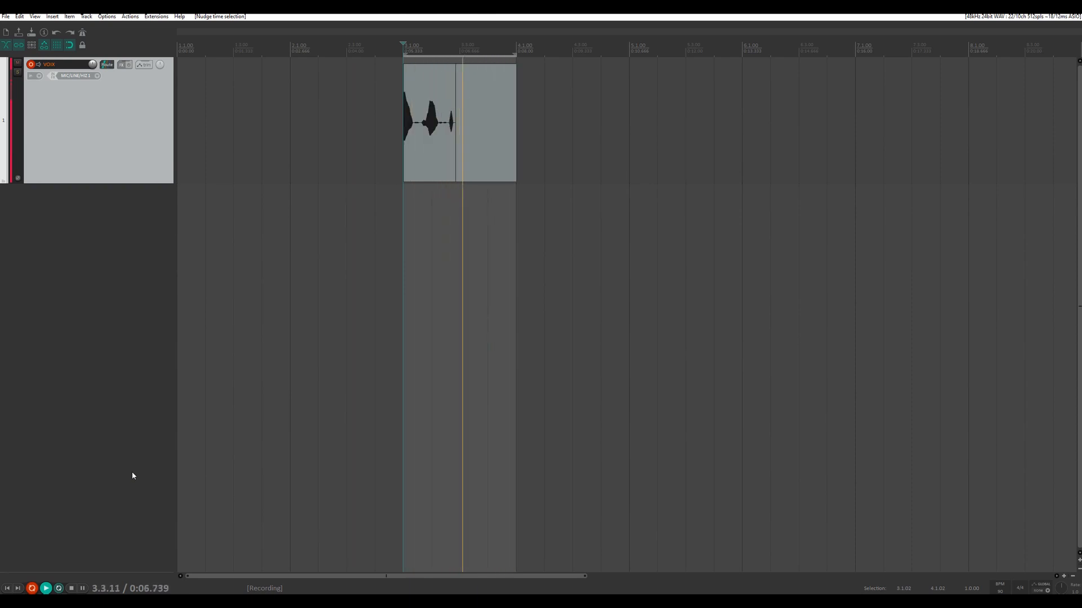
key("ctrl+r")
key("space")
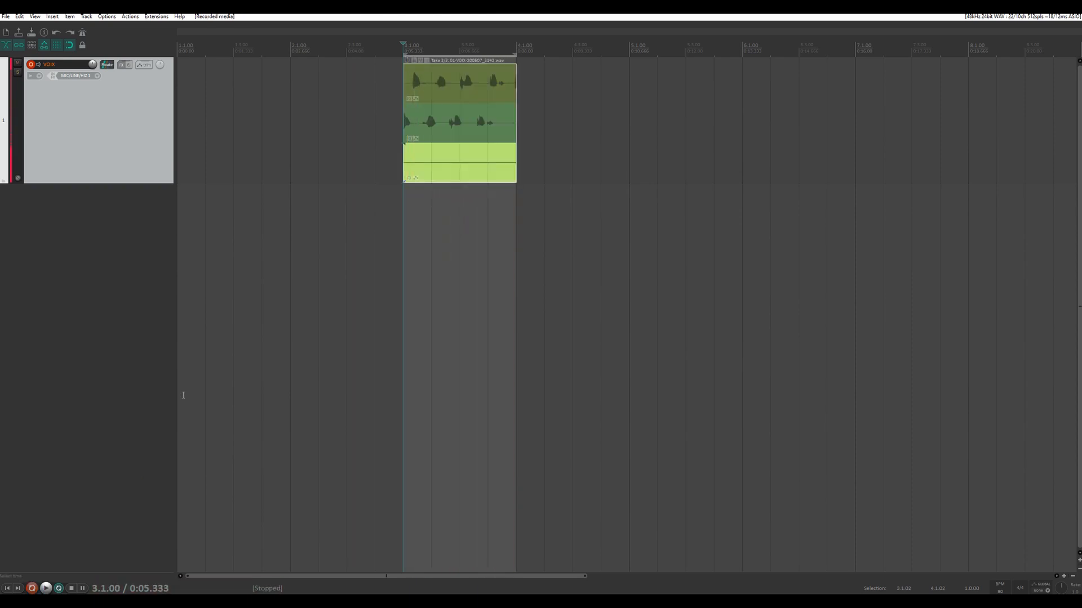
Switch the active take through the loop-recorded item's takes, ending on the second take.
left_click(432, 125)
left_click(433, 89)
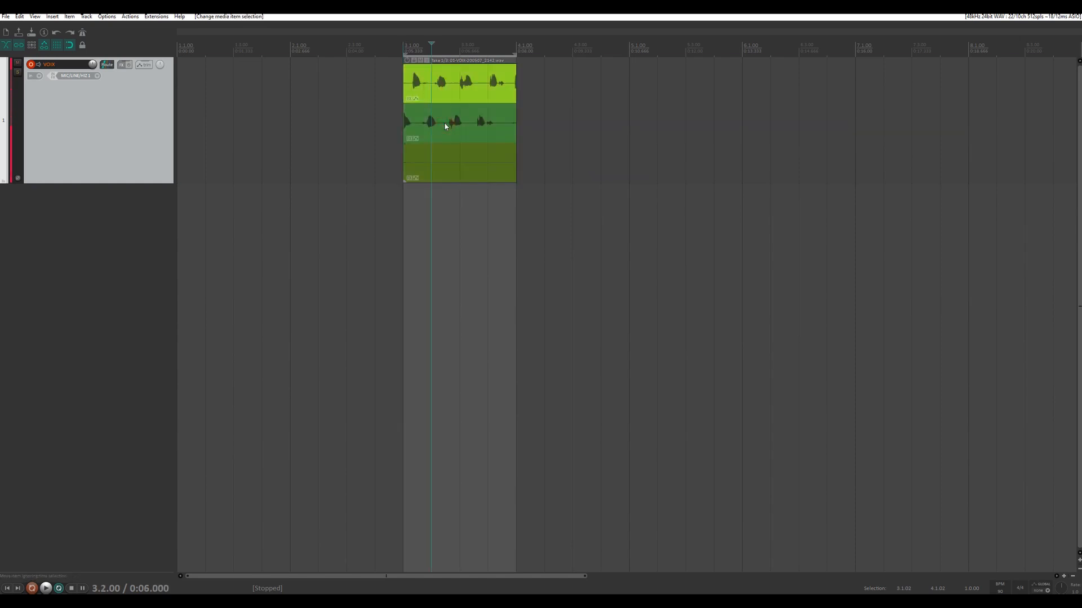
left_click(513, 130)
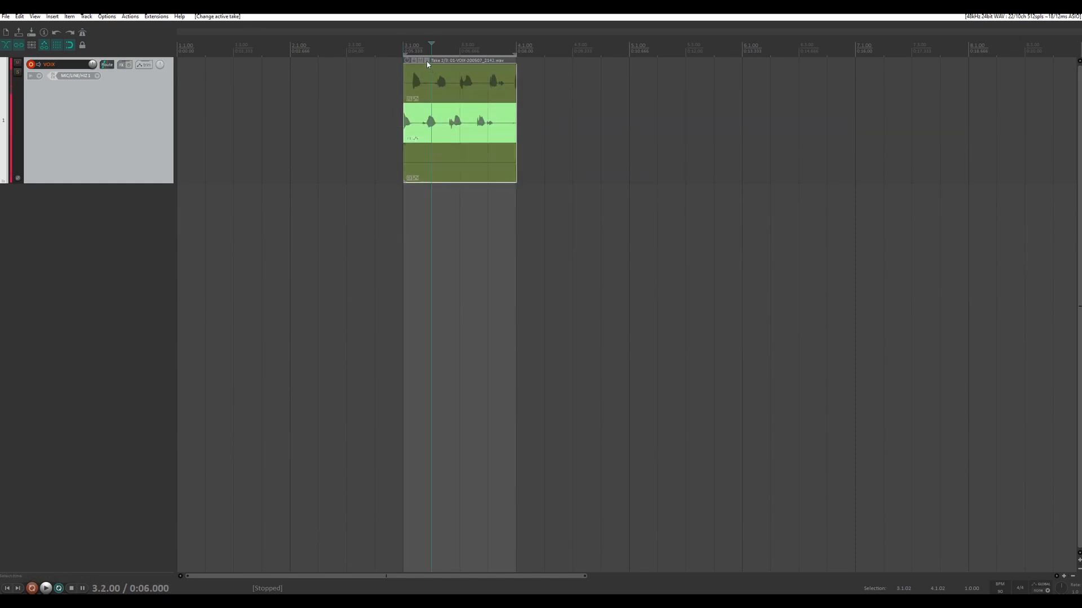
Enable "Play all takes" in the media item properties of the loop-recorded VOIX item.
double_click(428, 67)
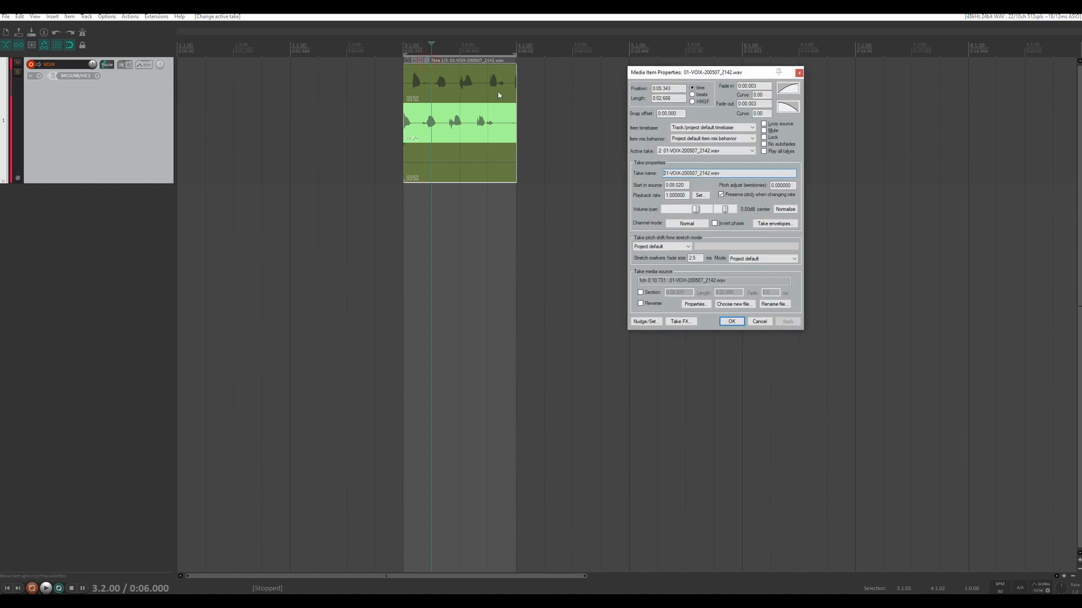
left_click(764, 151)
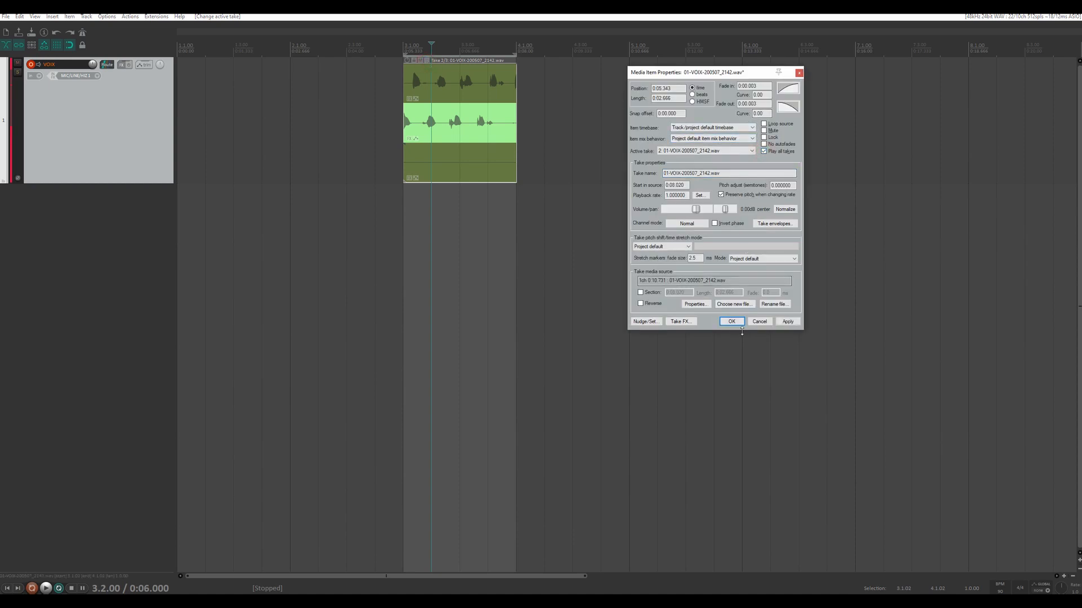
left_click(732, 321)
Switch between the first two takes, leave the second active, and play the item from its start.
left_click(443, 81)
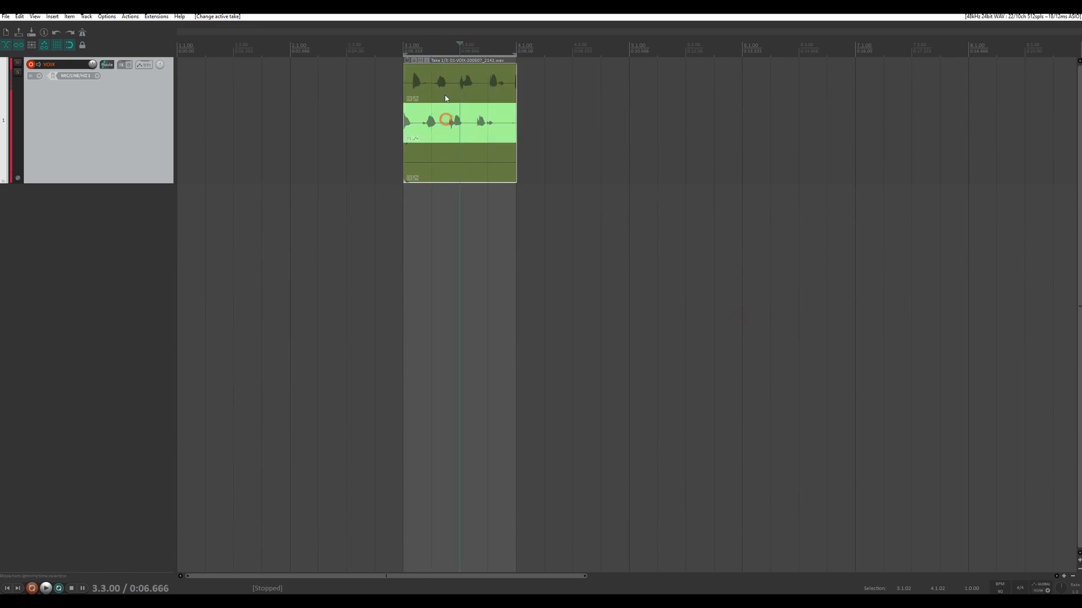
left_click(444, 120)
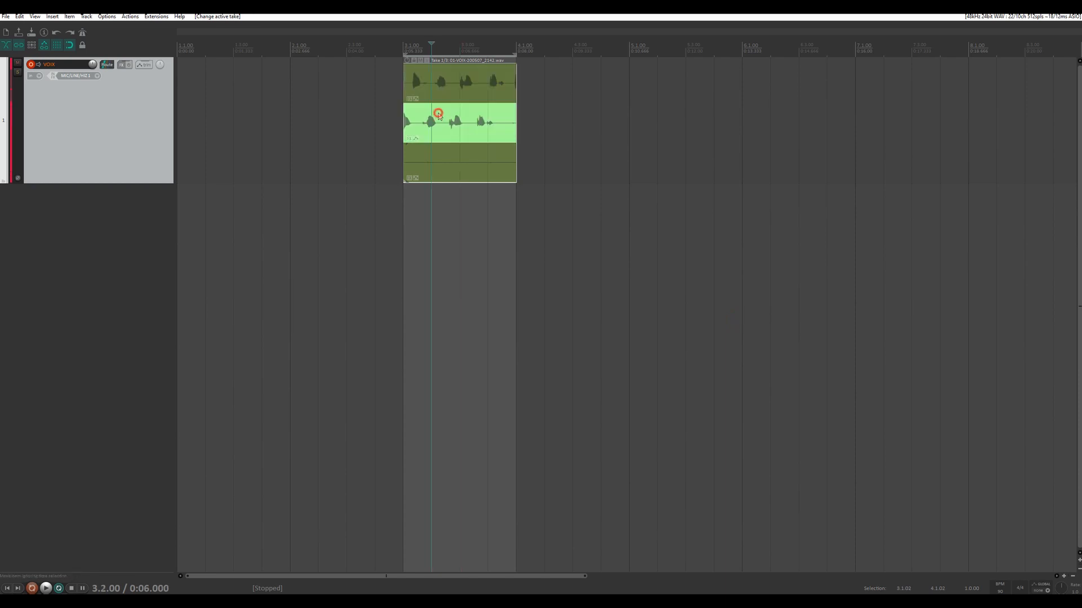
left_click(404, 46)
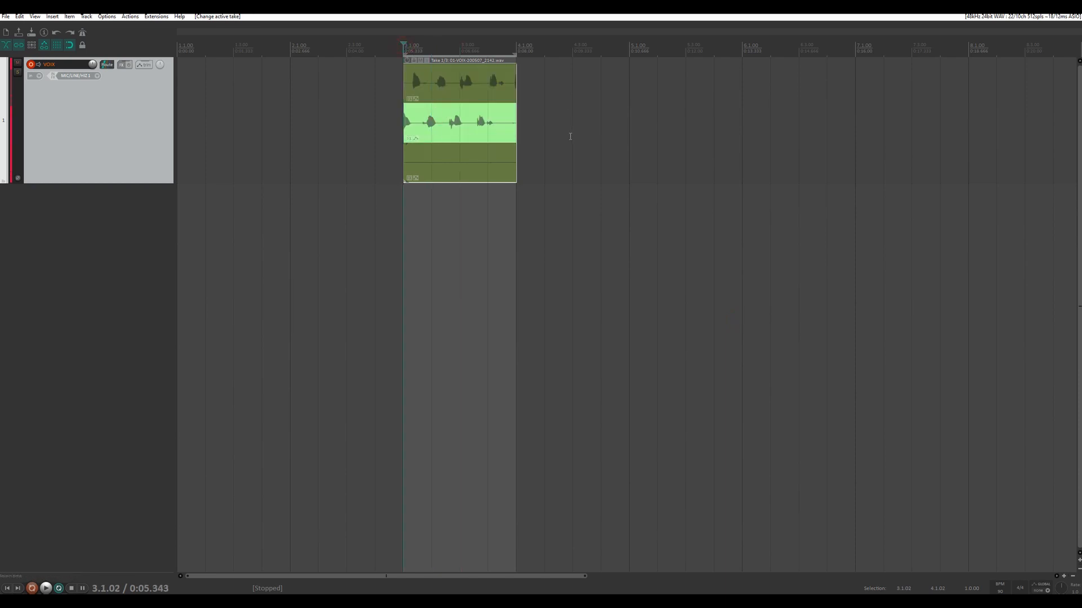
key("space")
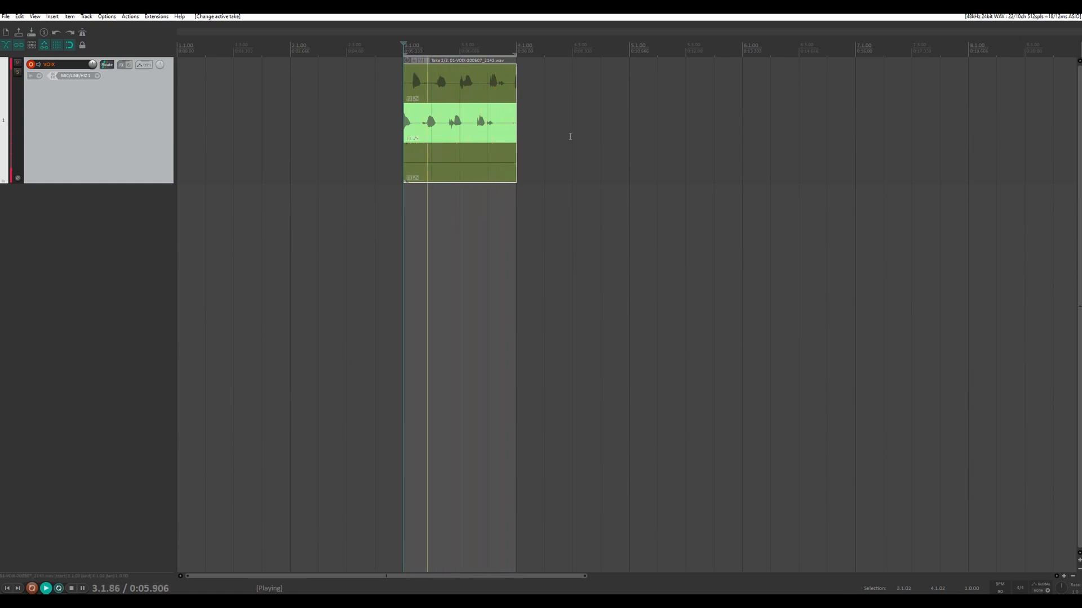
key("space")
Activate the first take, then the third, and play the item from its start with all takes sounding.
left_click(411, 79)
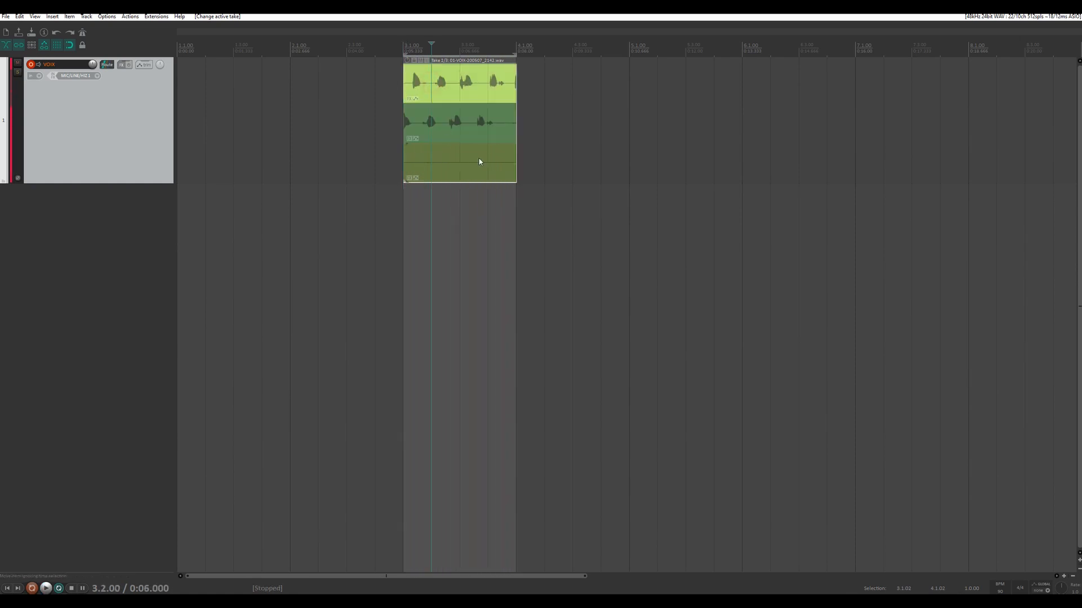
left_click(400, 47)
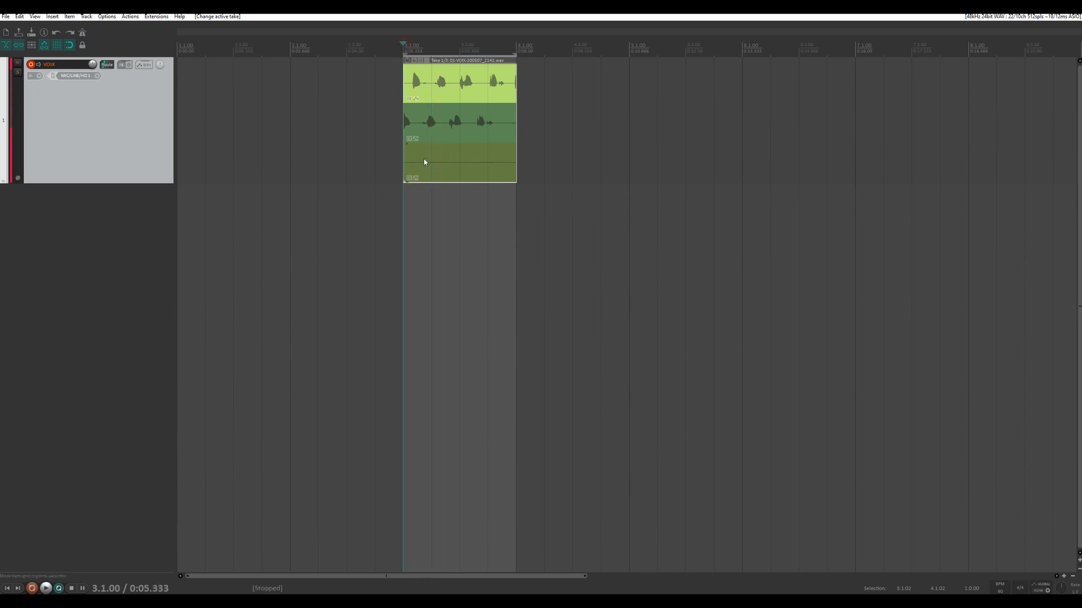
left_click(422, 158)
left_click(403, 48)
key("space")
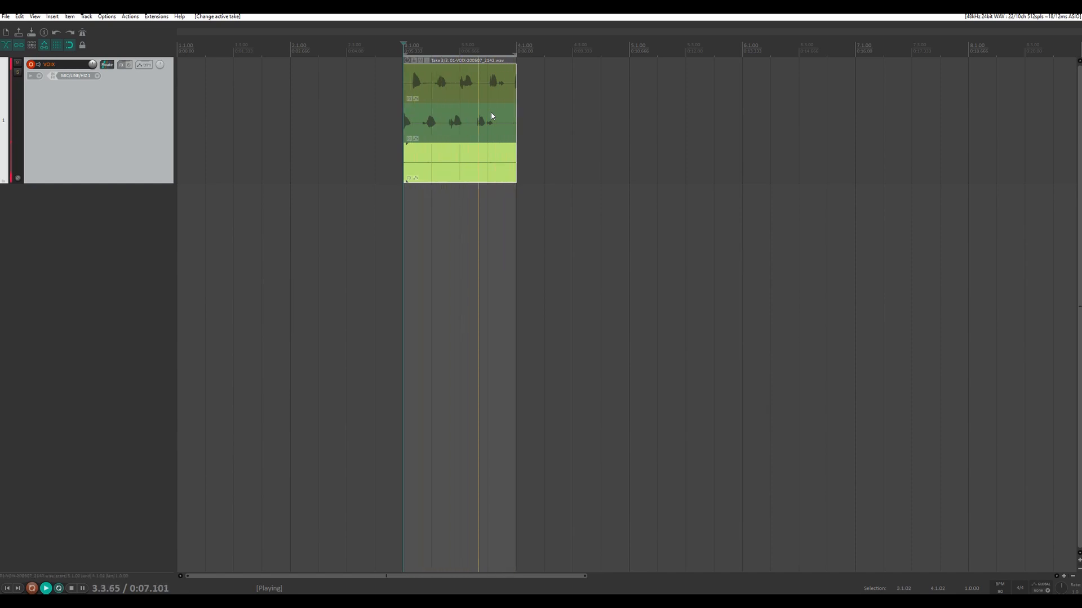
key("space")
Inspect the start of the item's third take closely and delete the whole multi-take item from the VOIX track.
left_click(454, 116)
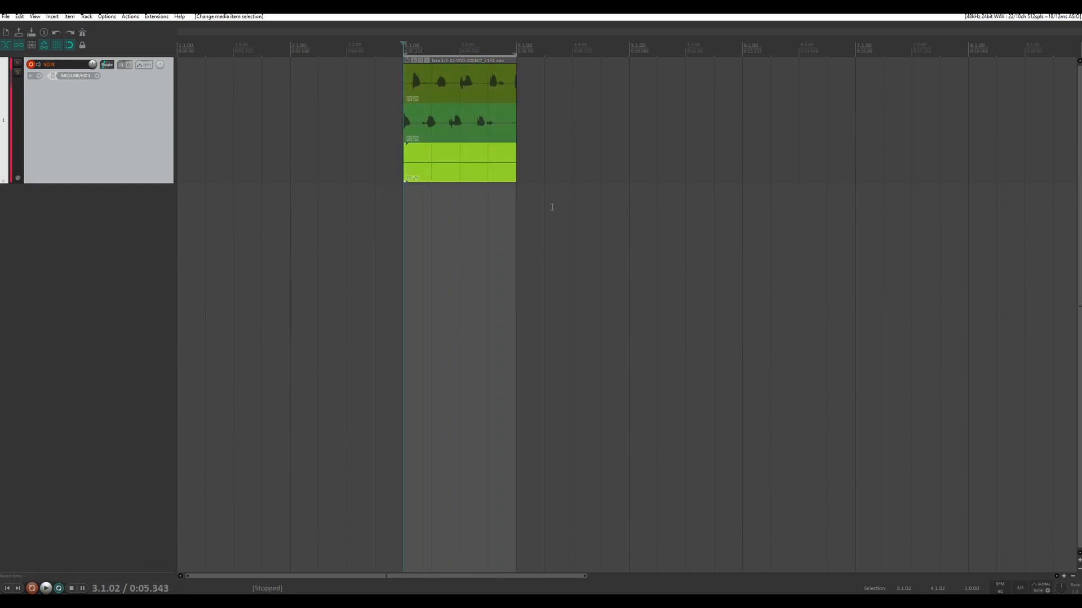
left_click_drag(589, 184, 434, 73)
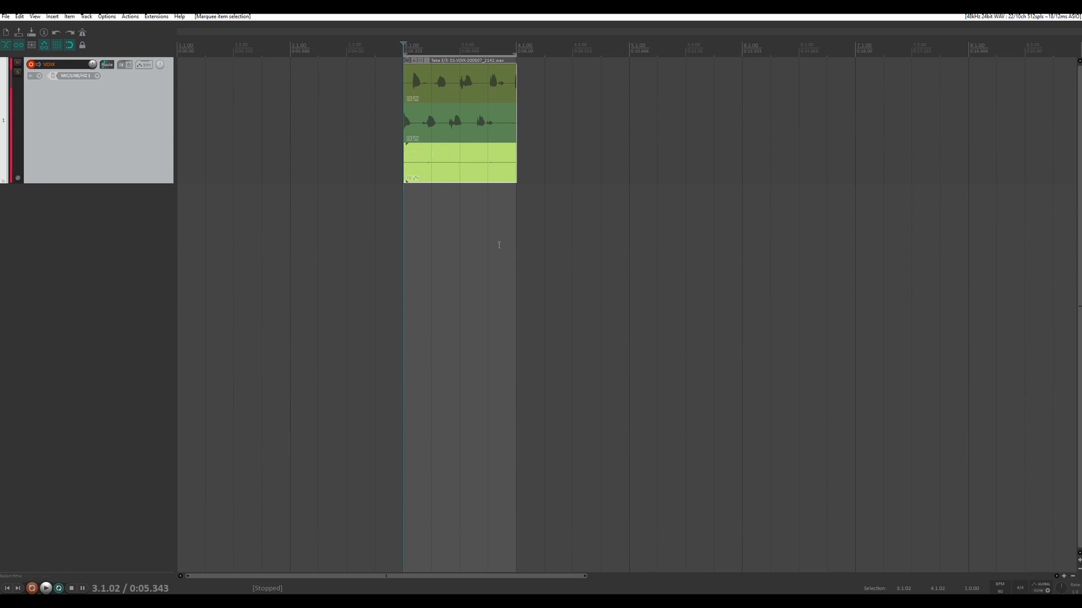
scroll(404, 163, "up", 6)
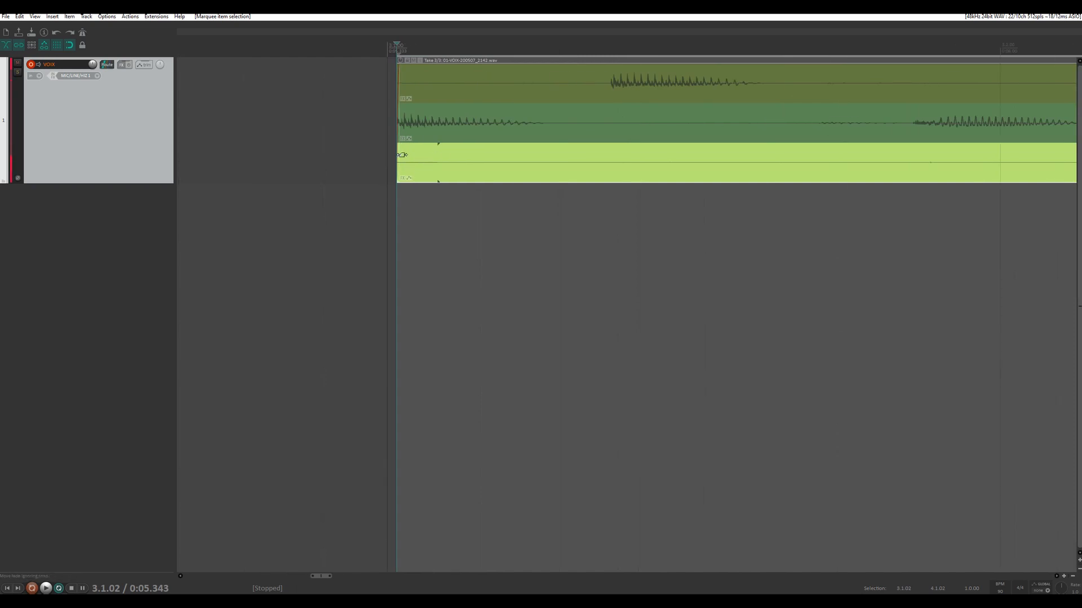
scroll(414, 156, "down", 5)
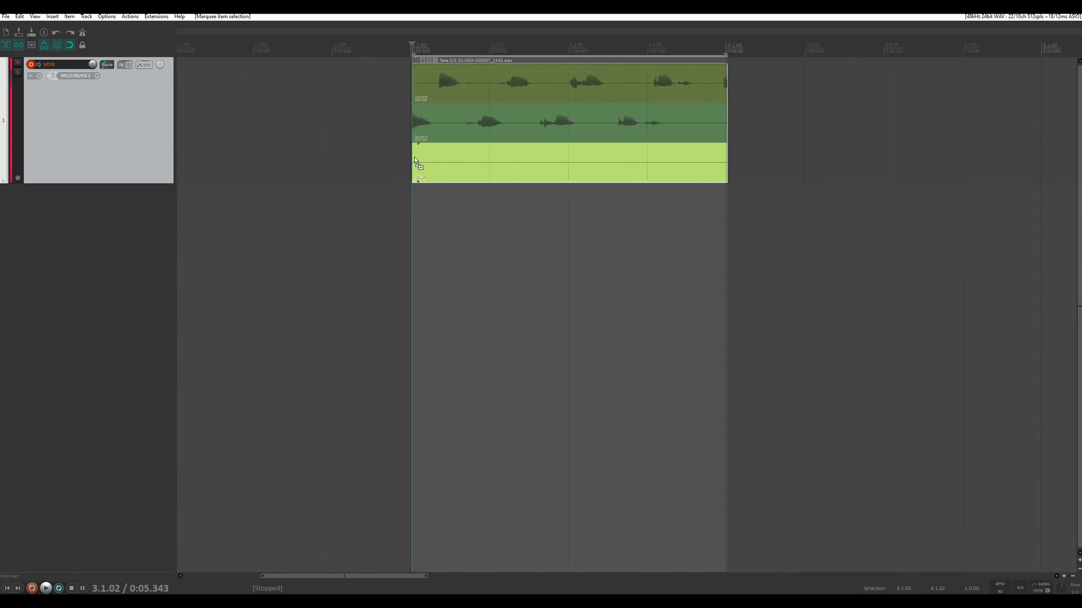
scroll(414, 157, "down", 4)
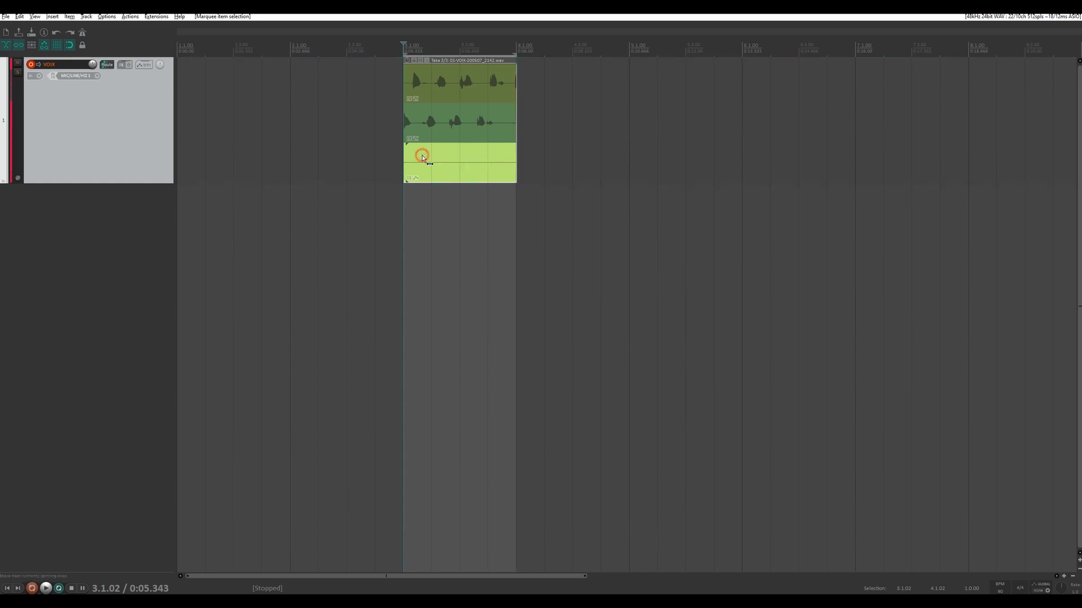
left_click_drag(512, 223, 440, 103)
key("Delete")
Set the loop recording preferences to discard incomplete first or last takes if at least one full loop was recorded.
key("ctrl+p")
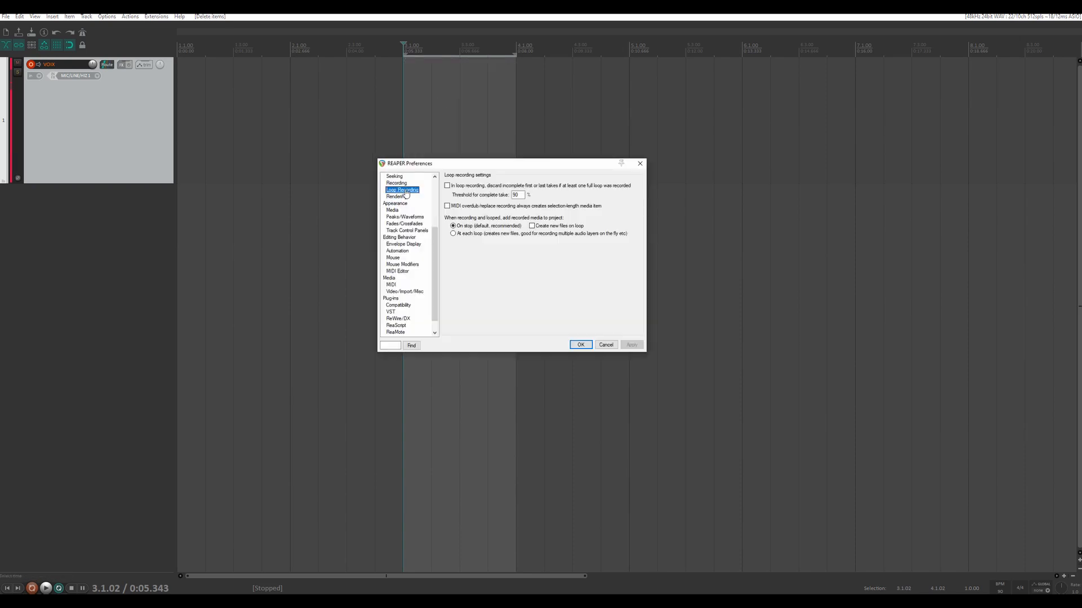
scroll(406, 193, "up", 4)
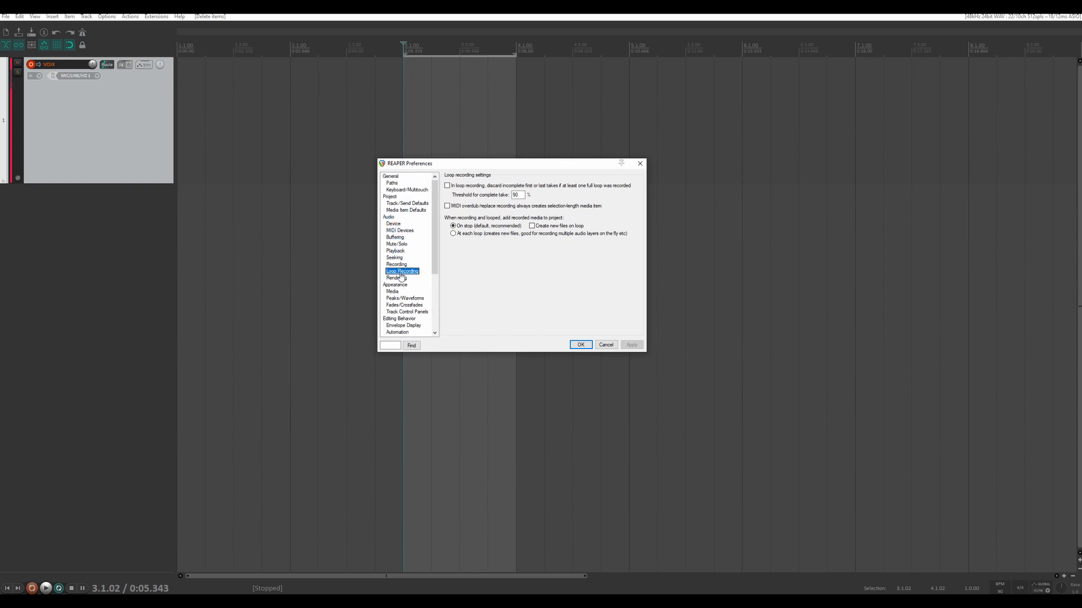
left_click_drag(497, 162, 670, 109)
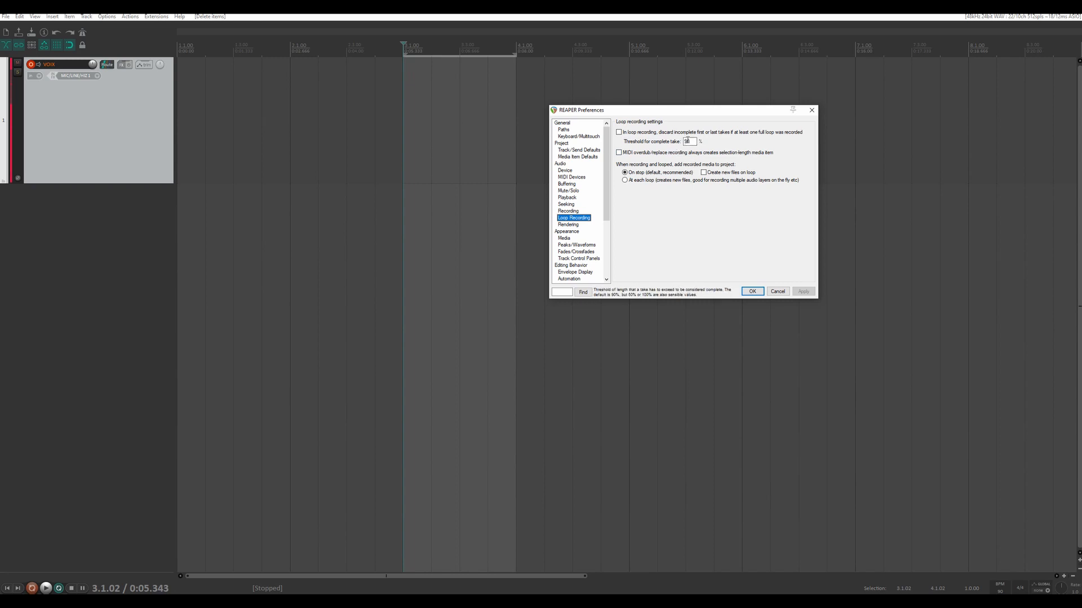
left_click(619, 133)
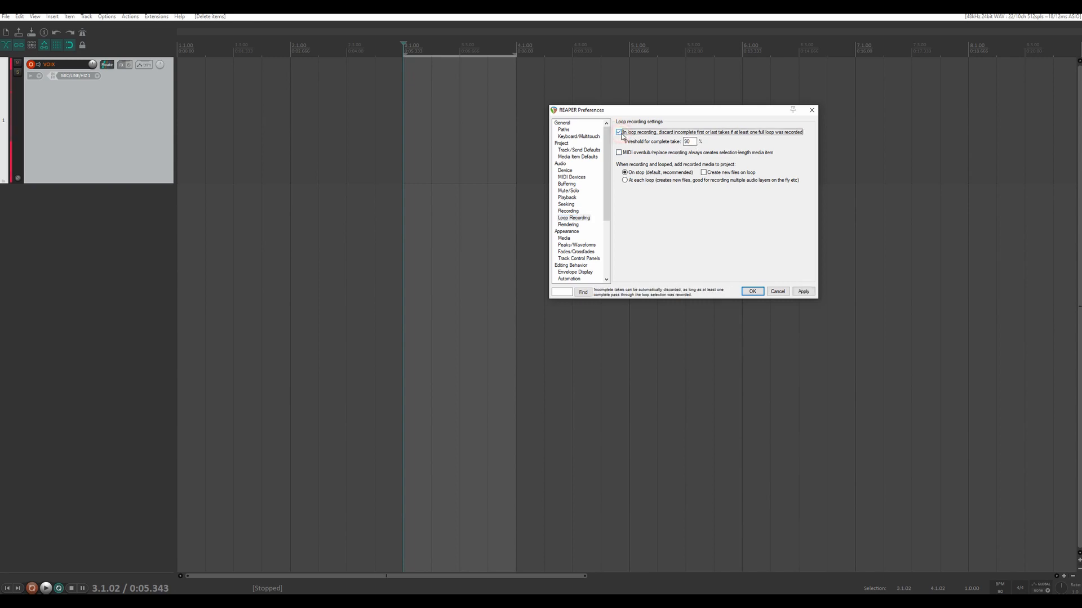
left_click(752, 291)
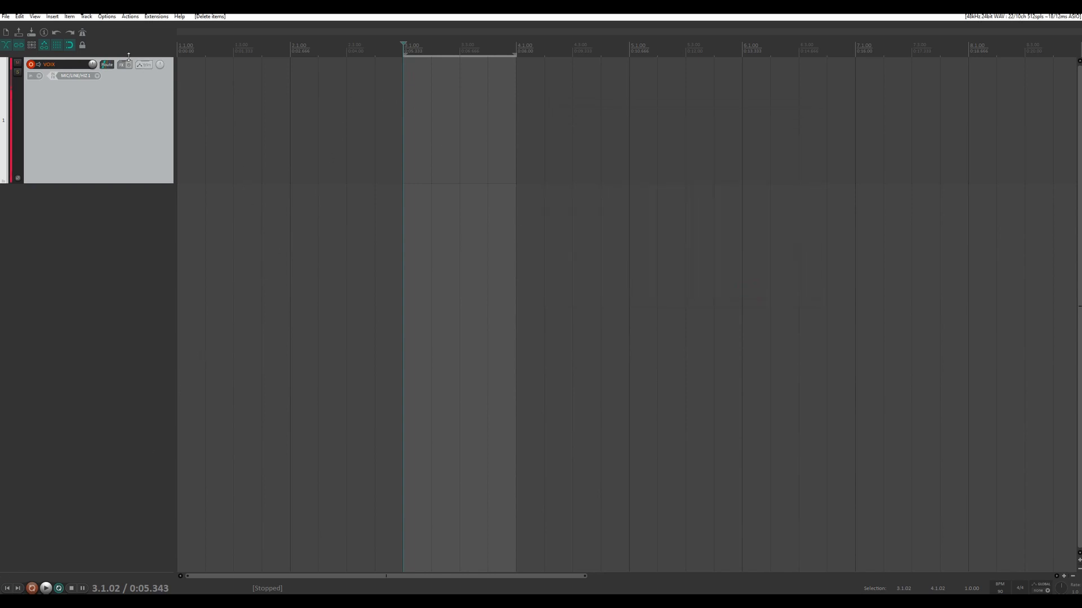
Loop-record new takes on the empty VOIX track from 3.1.02 and stop the transport.
key("ctrl+r")
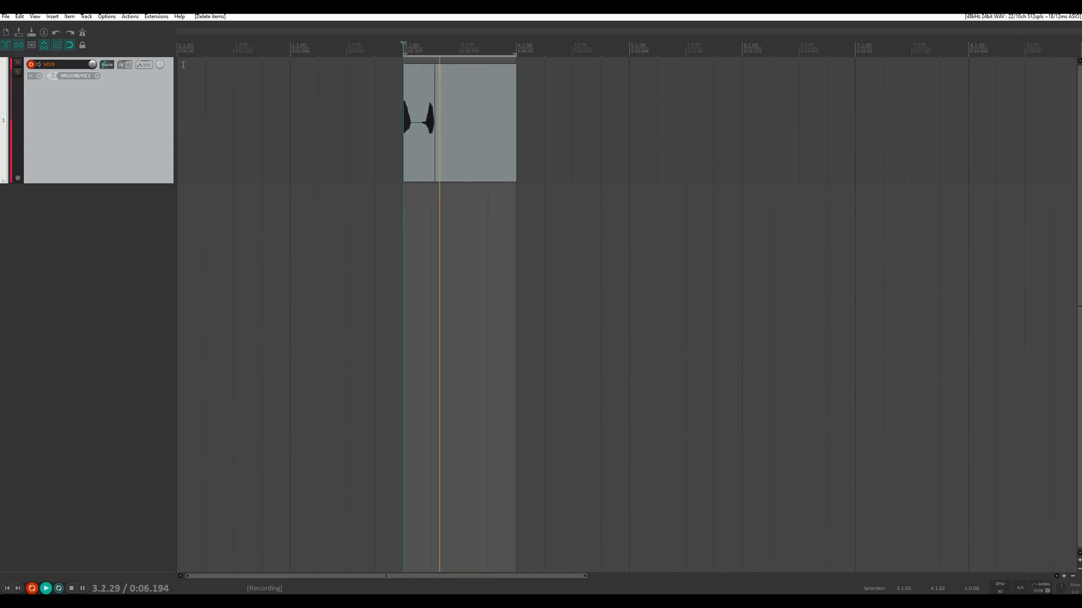
key("ctrl+r")
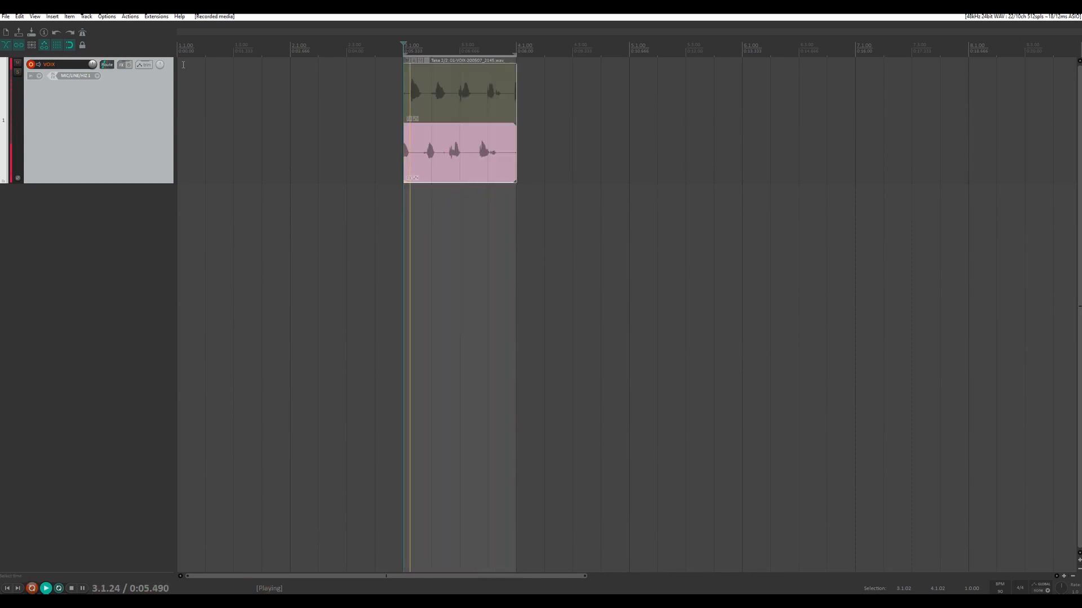
key("space")
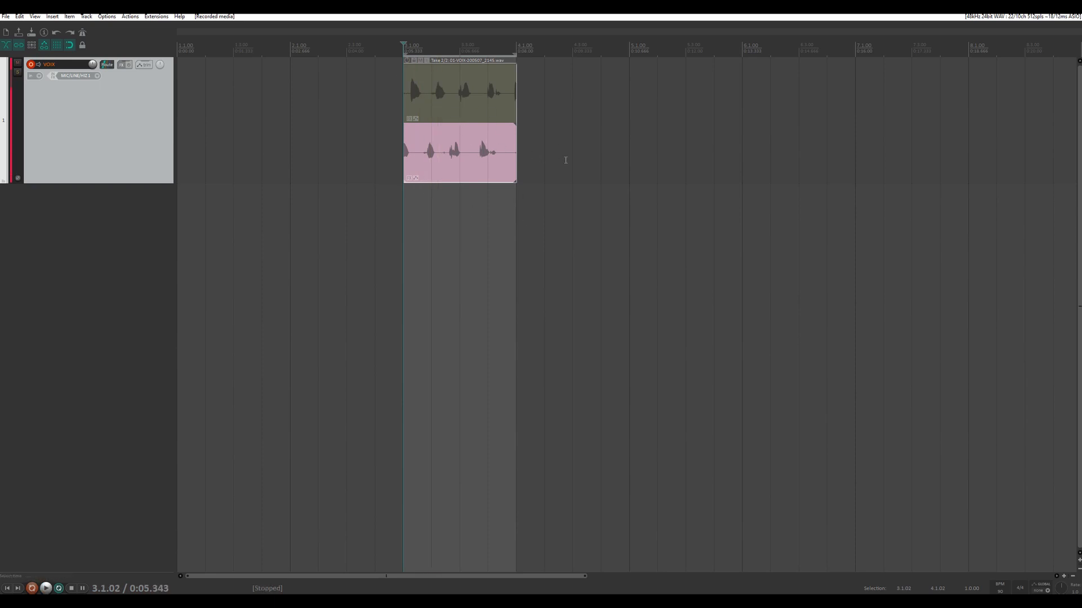
Start playback of the looped section, record further passes over the existing VOIX item, and stop the transport.
key("space")
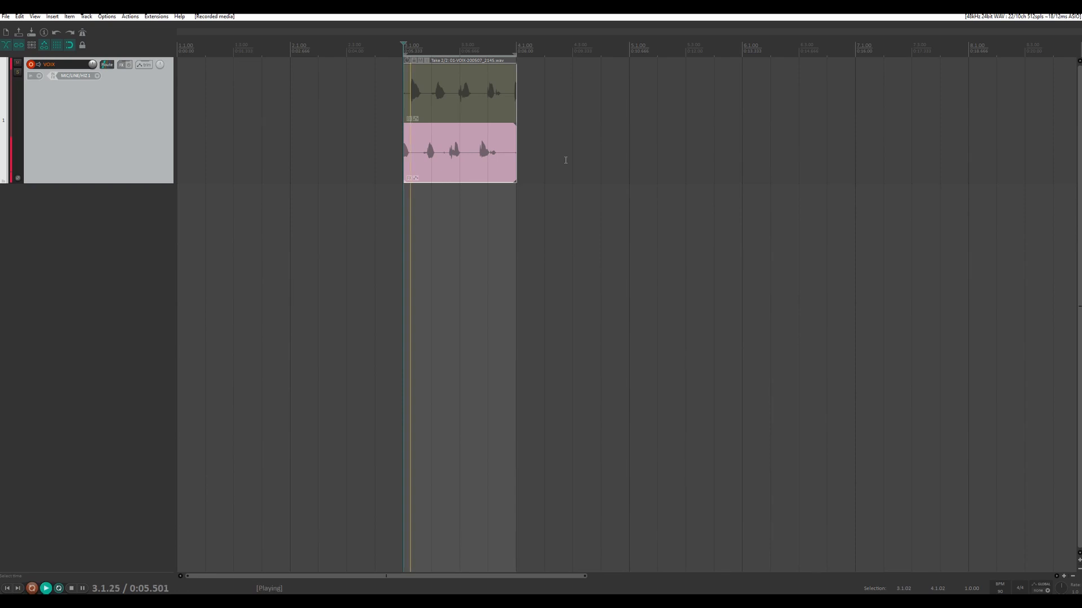
key("ctrl+r")
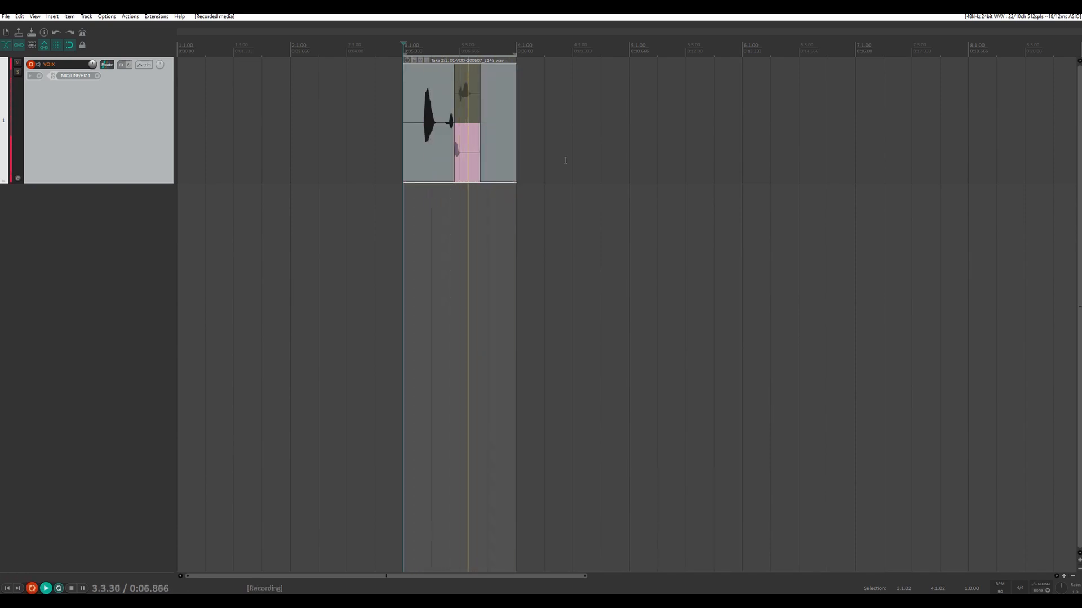
key("ctrl+r")
key("space")
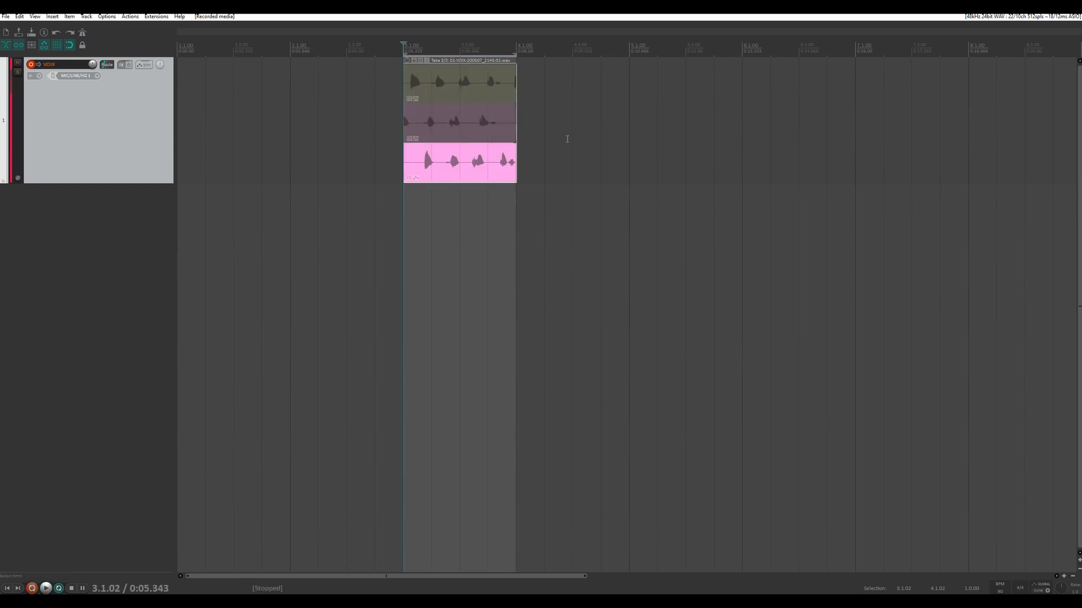
Switch the active take among the first two takes of the newly recorded VOIX item.
left_click(431, 83)
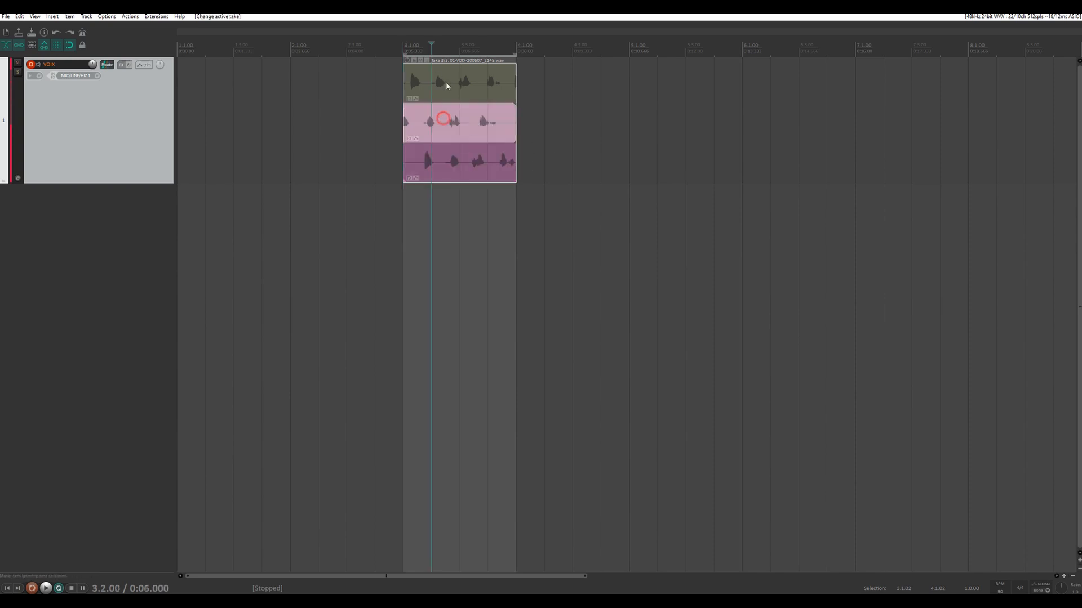